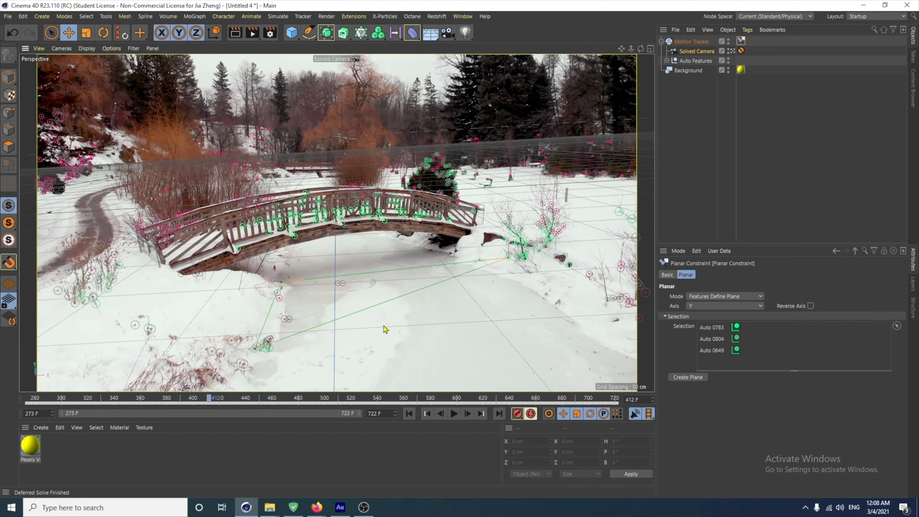
Step: Snap the planar constraint's loose corner to tracked feature Auto 0783 and create a plane from the constraint
click(507, 258)
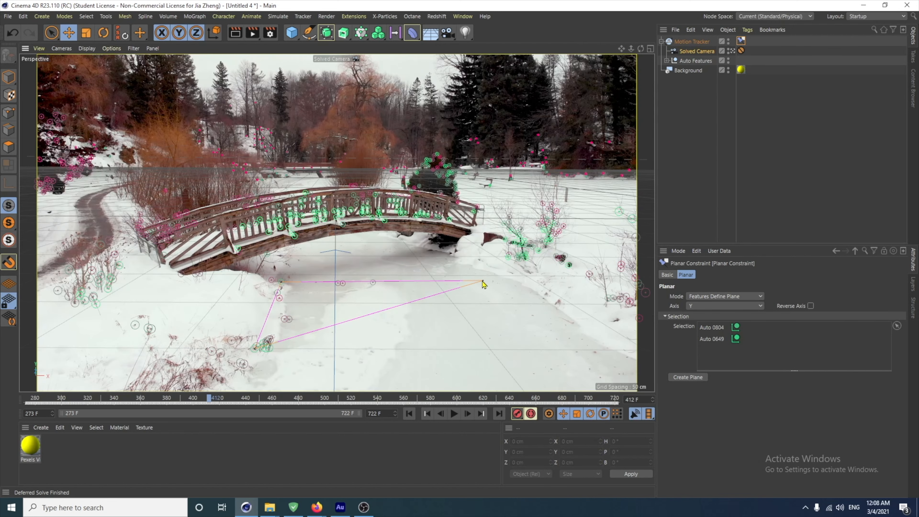
click(508, 259)
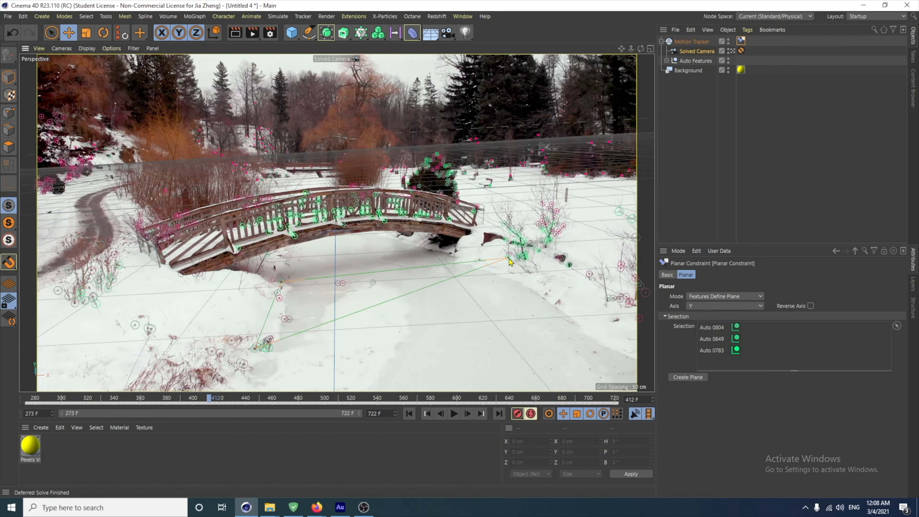
click(688, 377)
Step: Rotate the plane to a heading of about 103° and scale it to about 319 by 149 cm over the ice
key(r)
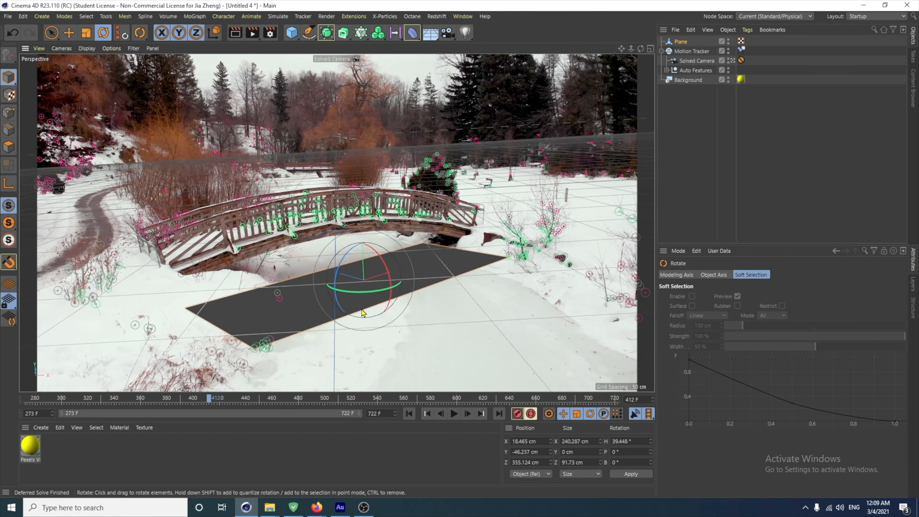
drag(357, 295, 413, 289)
key(t)
drag(328, 284, 305, 285)
drag(356, 270, 354, 267)
Step: Open the Octane Live Viewer and start rendering the scene
click(412, 17)
click(436, 37)
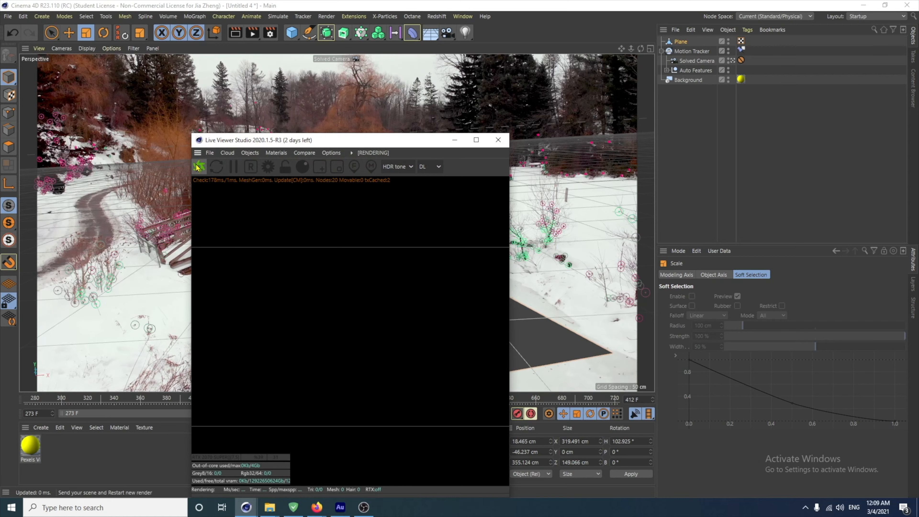
click(199, 168)
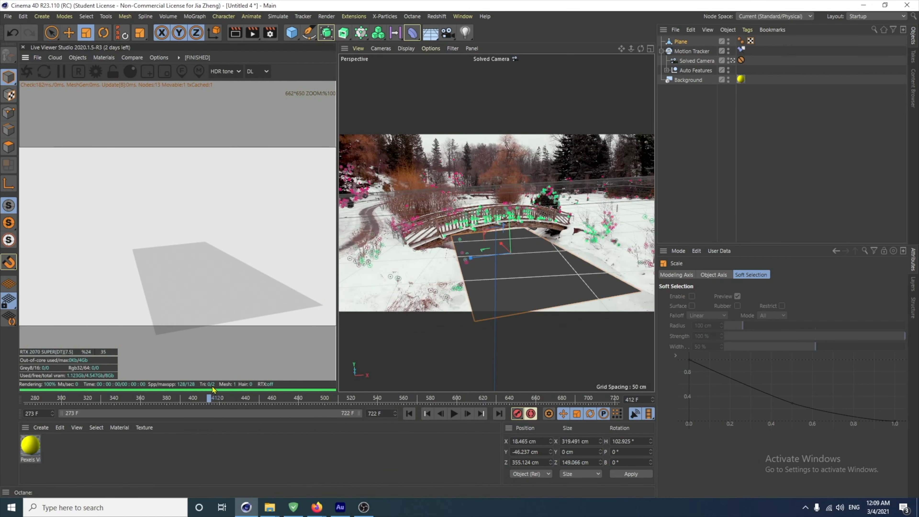
Step: Create an Octane material with Shadow catcher enabled and assign it to the Plane object
click(41, 428)
double_click(33, 447)
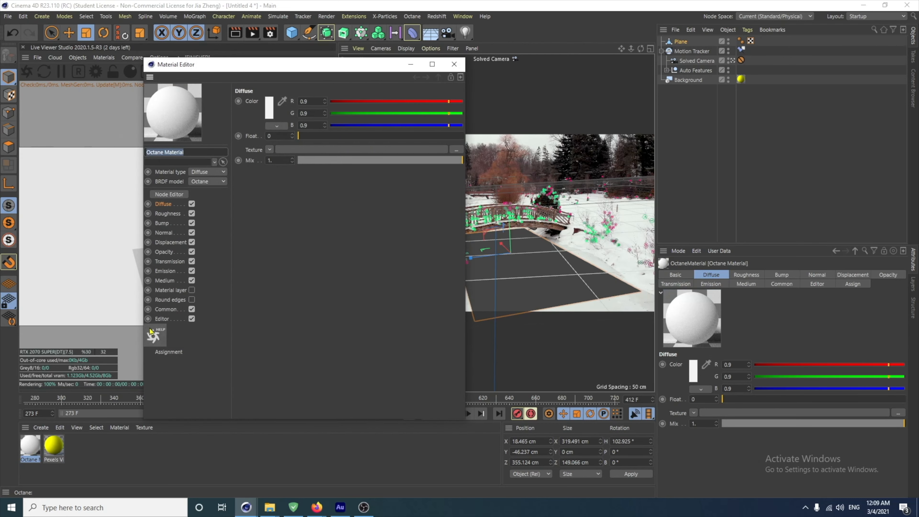
click(163, 310)
click(303, 101)
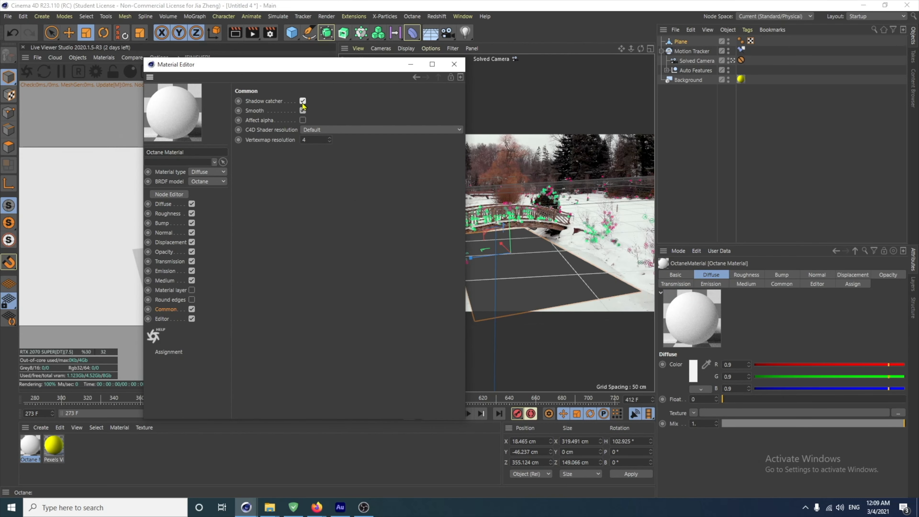
click(455, 65)
drag(30, 446, 681, 42)
Step: Create a second Octane material and open it for editing
click(41, 427)
mouse_move(89, 334)
mouse_move(169, 332)
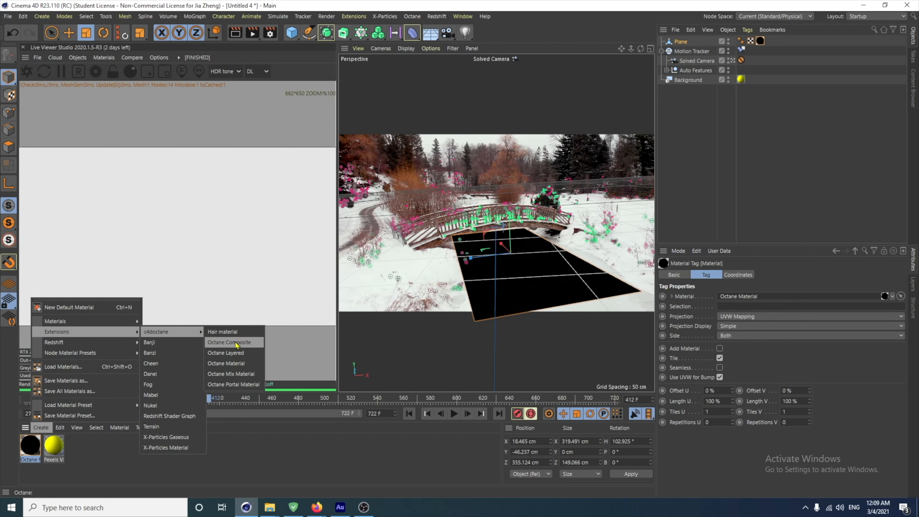
click(239, 362)
double_click(30, 446)
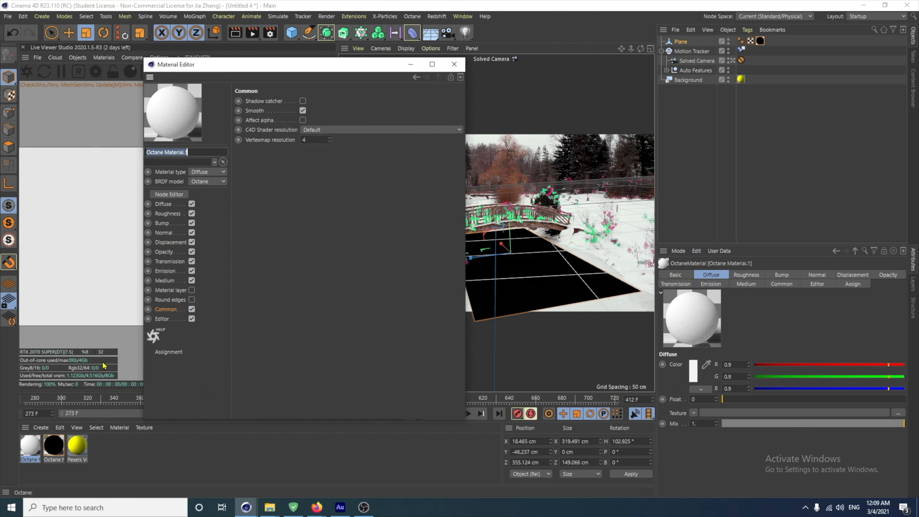
Step: Load Pexels Videos 2125641_00273.png as the new material's diffuse texture without copying it to the project location
click(163, 204)
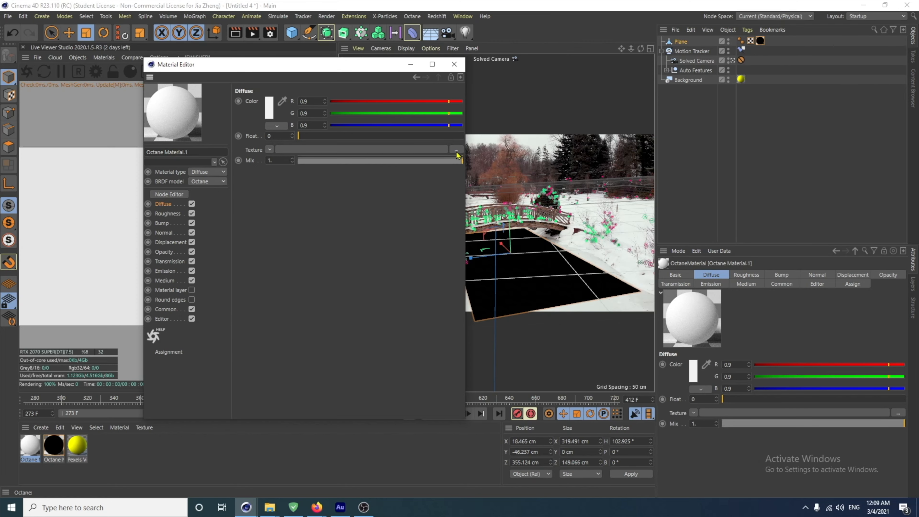
click(457, 150)
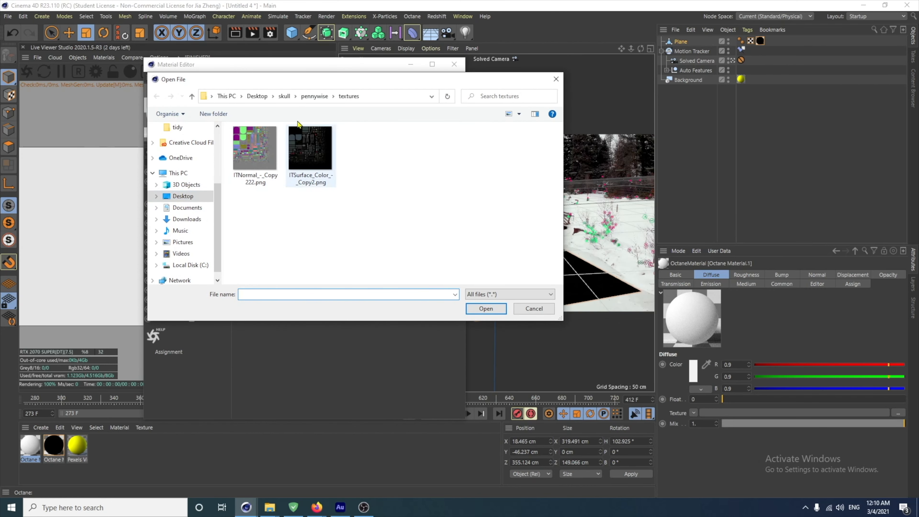
click(285, 96)
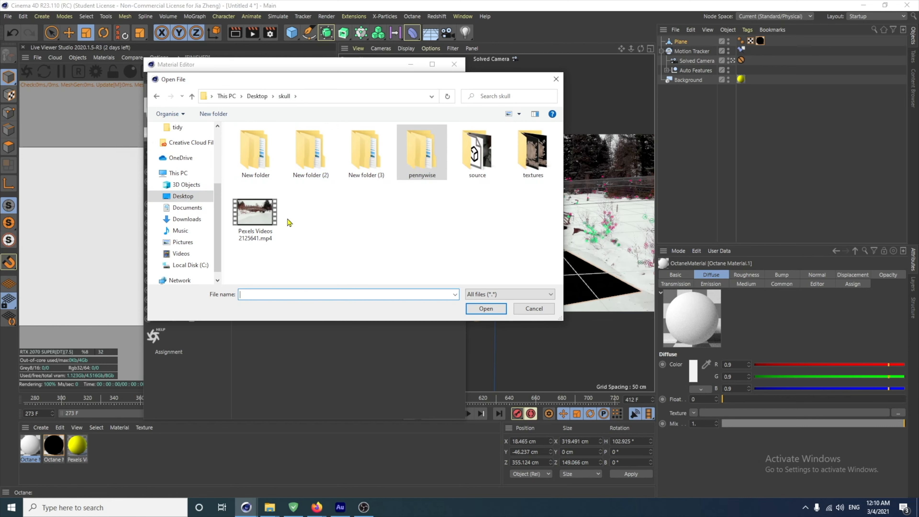
double_click(259, 157)
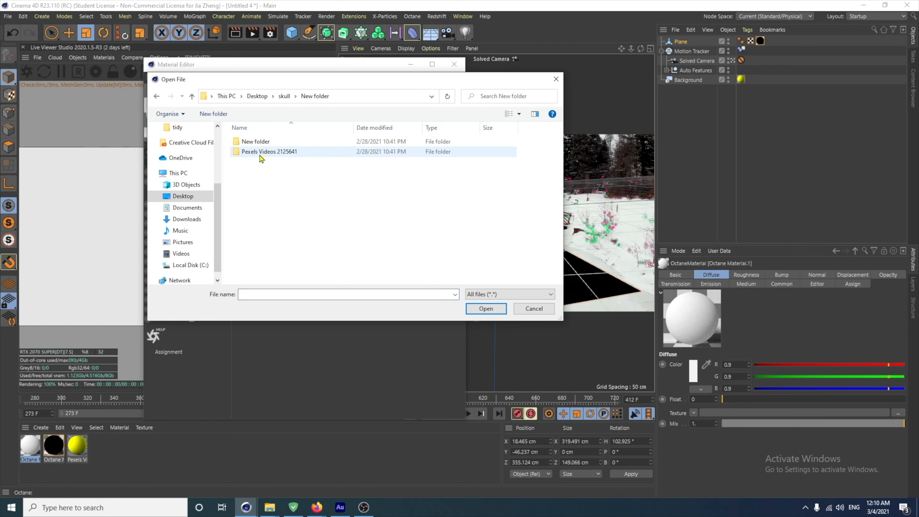
double_click(261, 158)
click(262, 160)
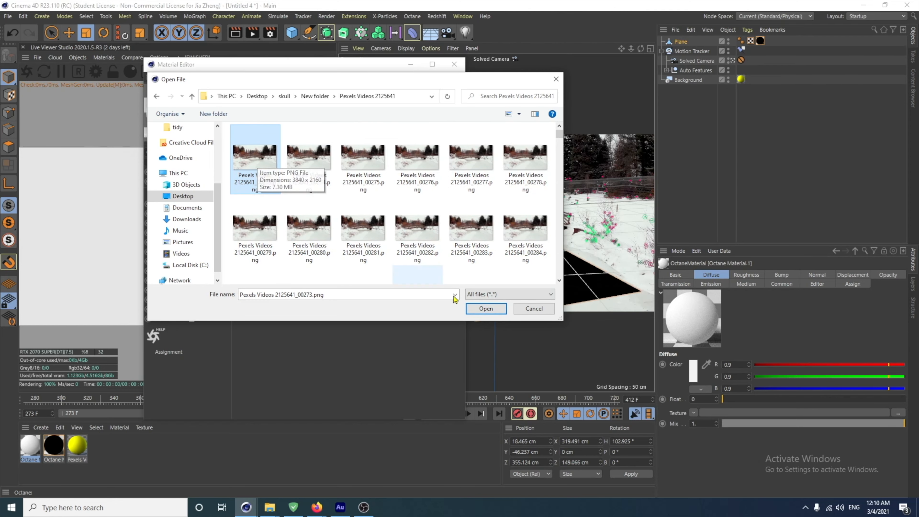
click(484, 310)
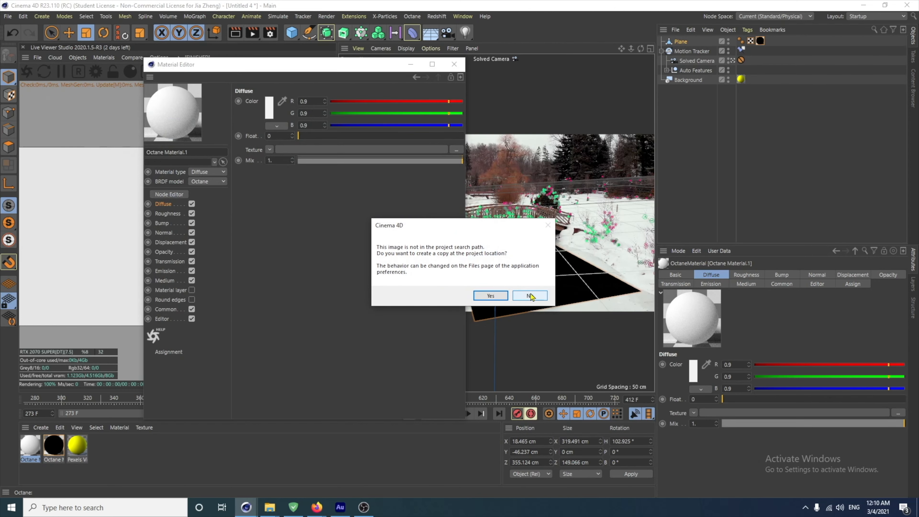
click(531, 296)
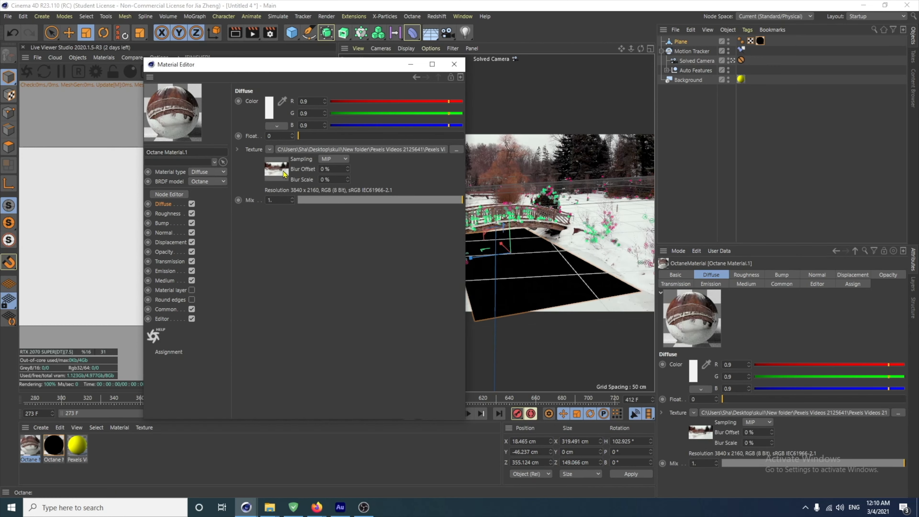
Step: Calculate the animation frame range of the diffuse image sequence
click(282, 172)
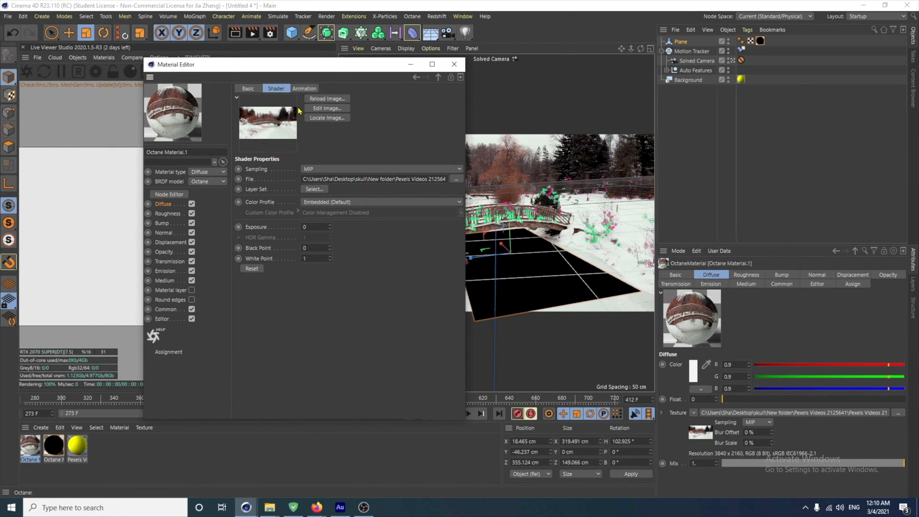
click(304, 88)
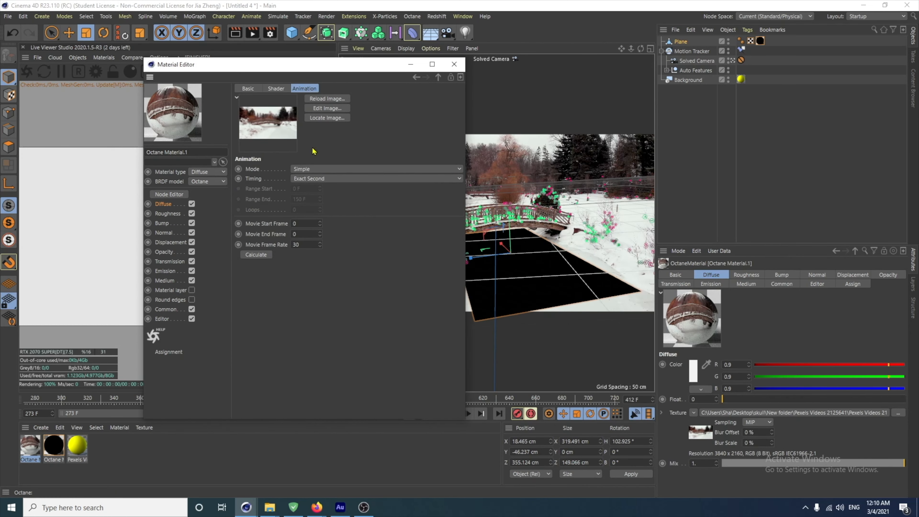
click(262, 255)
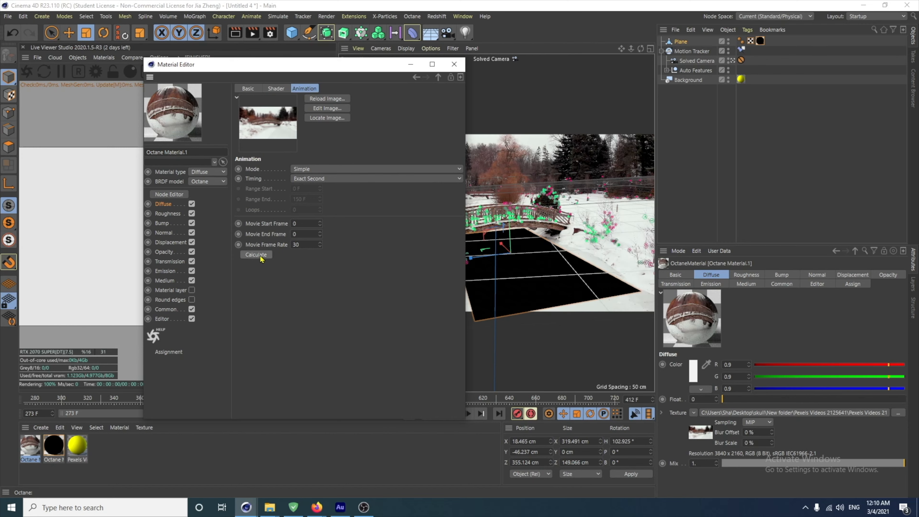
Step: Enable Animate Preview for the footage material and assign the material to the Background object
click(163, 319)
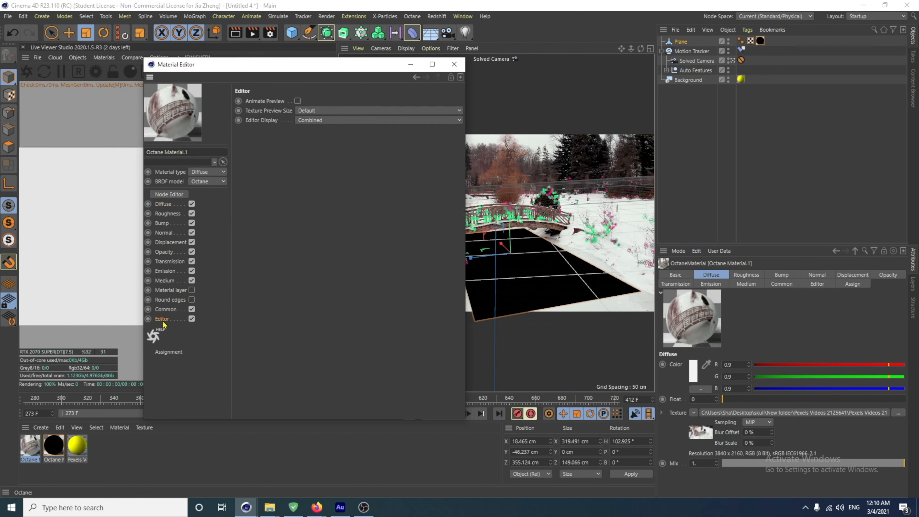
click(298, 102)
click(454, 64)
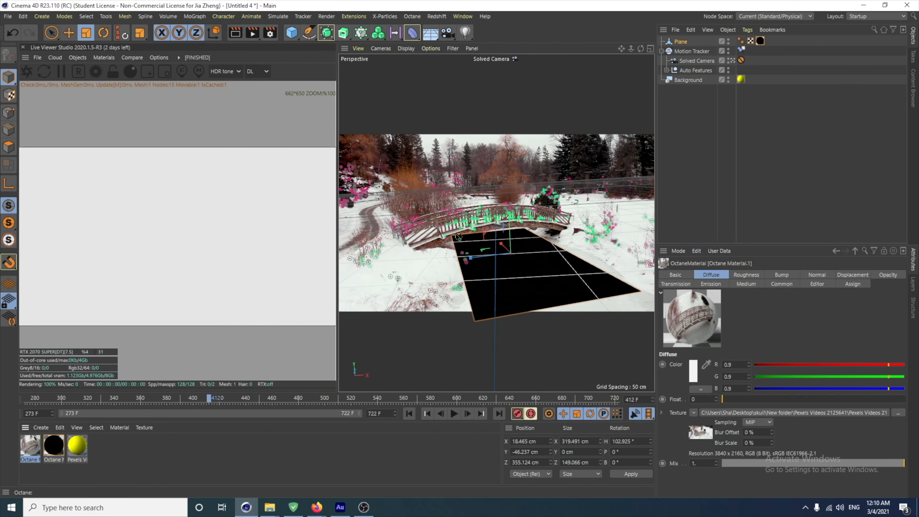
drag(688, 85, 689, 81)
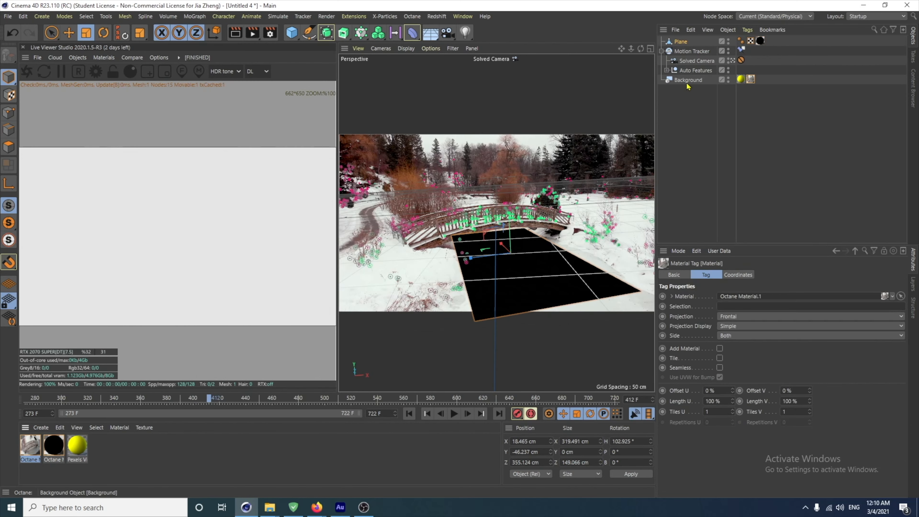
Step: Switch the Octane render kernel to Pathtracing with 1000 max samples
click(95, 71)
drag(68, 9, 265, 117)
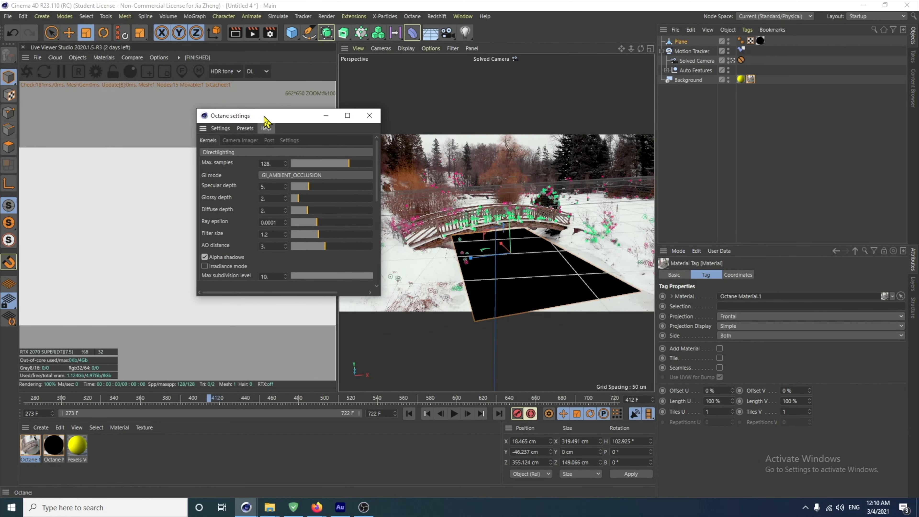
click(224, 153)
click(233, 182)
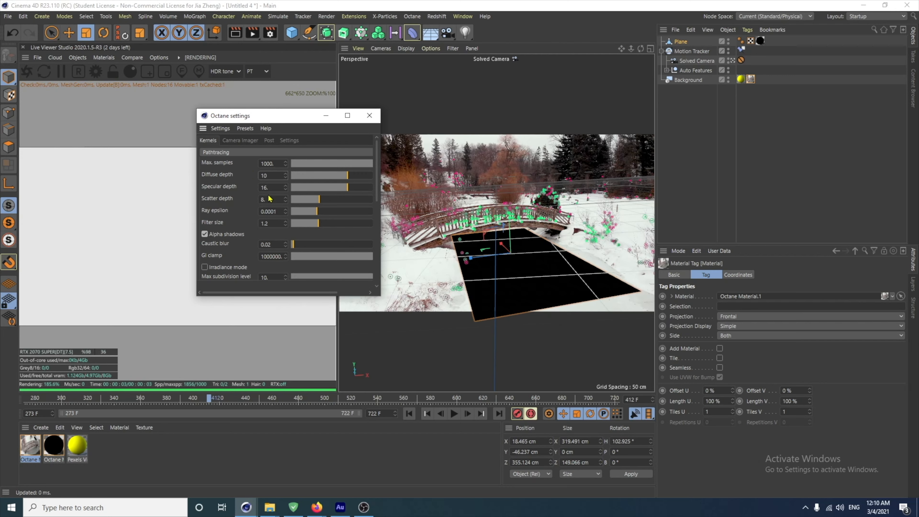
Step: Set the kernel's diffuse and specular depth to 10 and its GI clamp to 1
double_click(271, 187)
text(10)
click(270, 256)
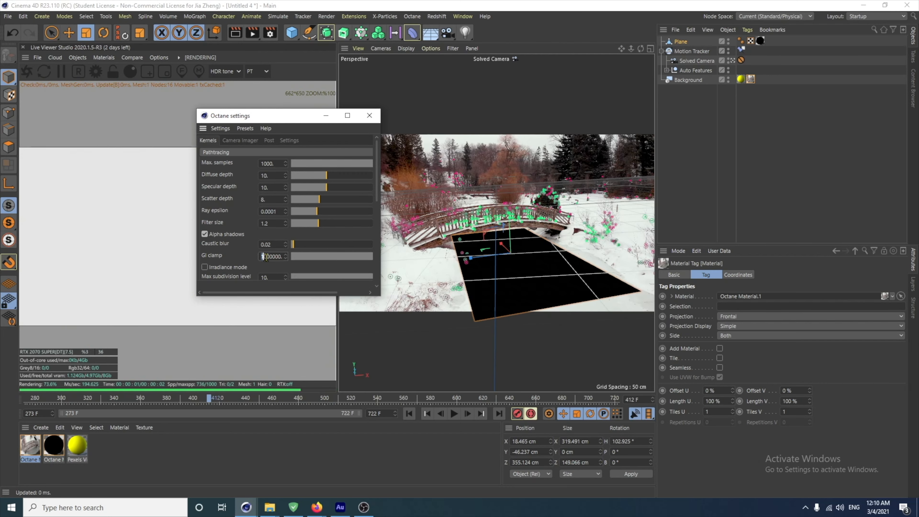
text(1)
key(Return)
Step: Enable Alpha channel and Adaptive sampling in the Pathtracing kernel and close the Octane settings
scroll(377, 229, down, 5)
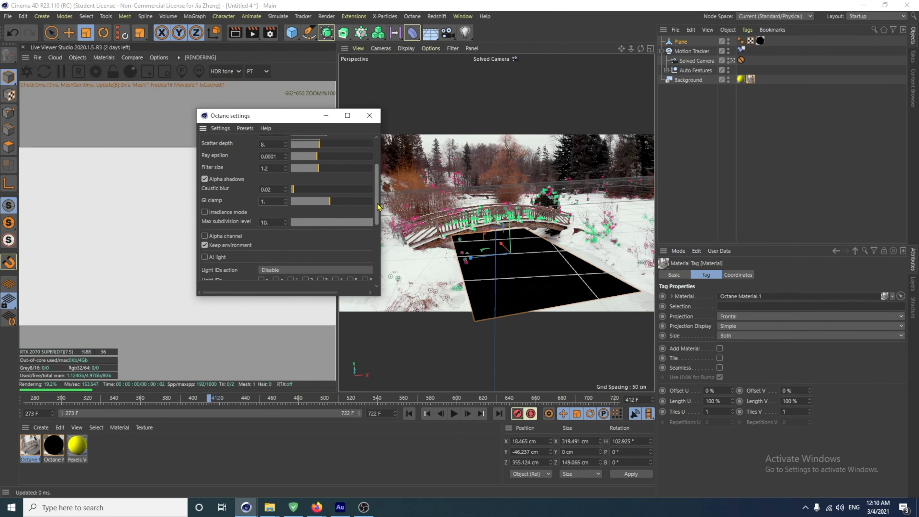
click(205, 181)
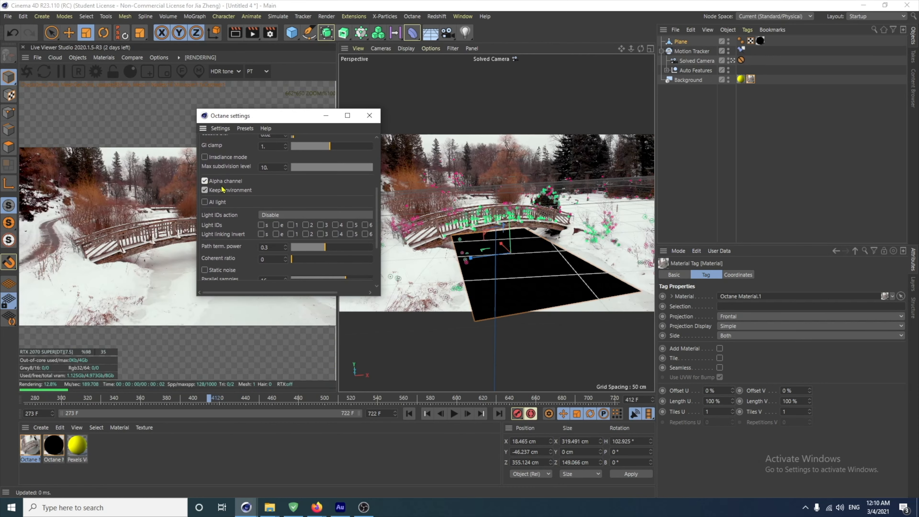
scroll(358, 213, down, 3)
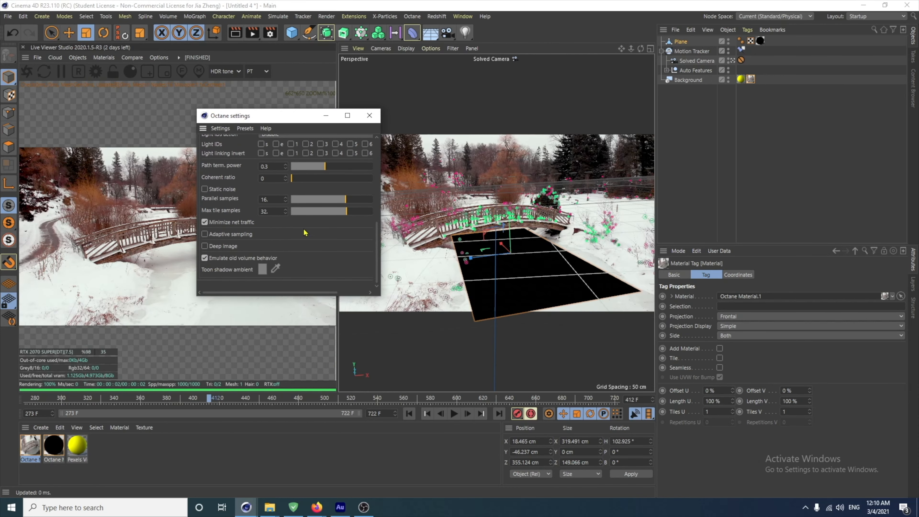
click(204, 235)
click(369, 115)
Step: Add a Position Constraint tag to the Motion Tracker with feature Auto 0150 as its target
click(691, 52)
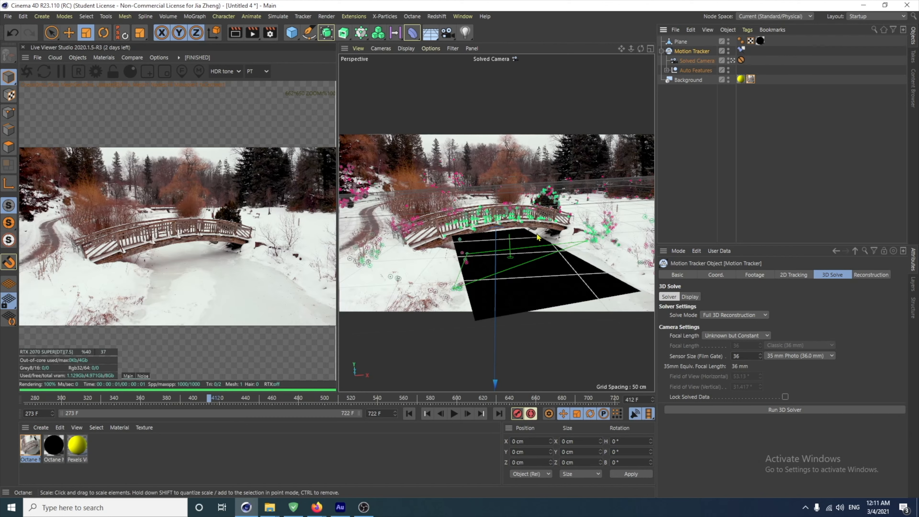
click(747, 29)
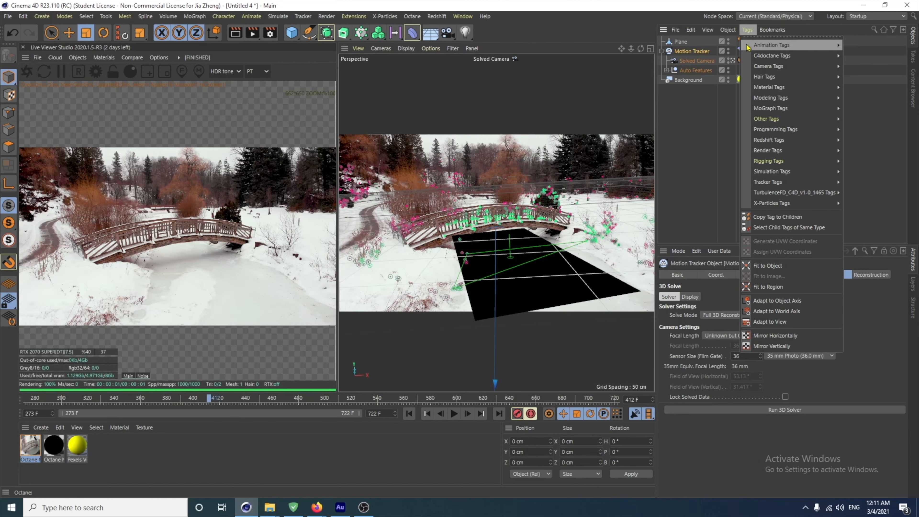
mouse_move(767, 181)
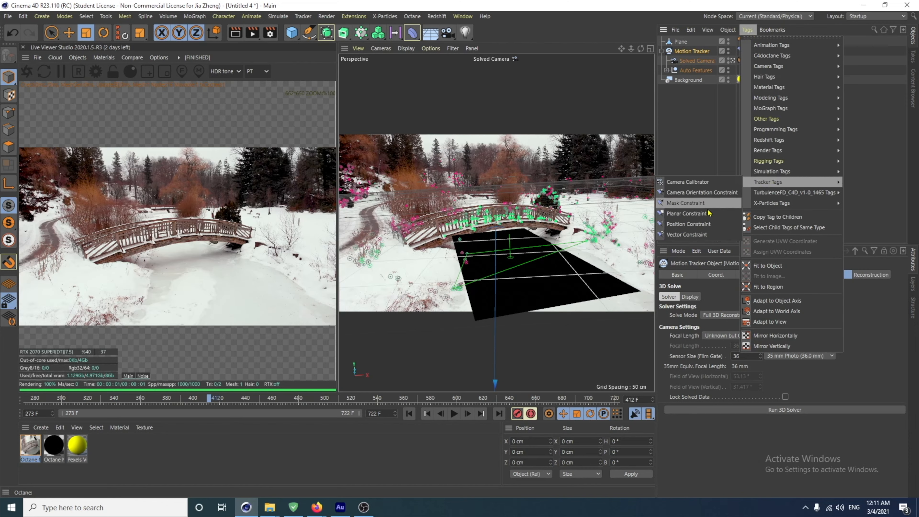
click(703, 225)
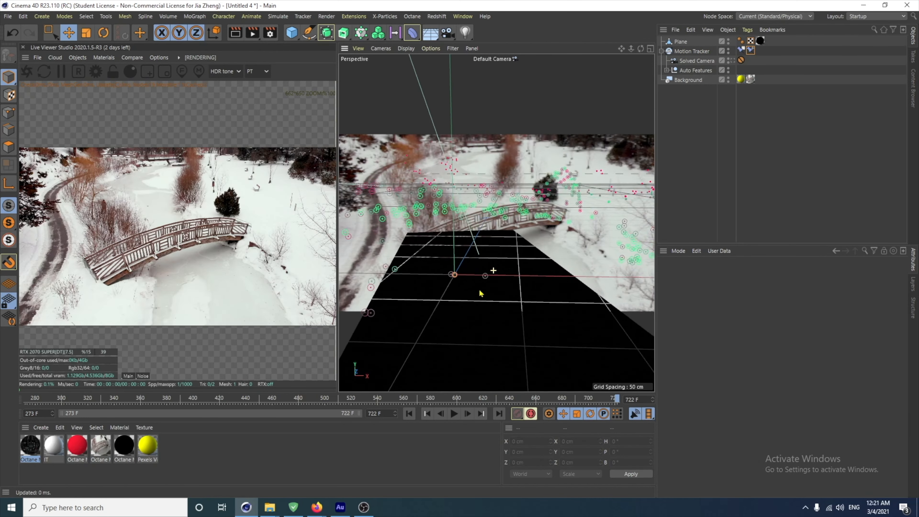
click(481, 293)
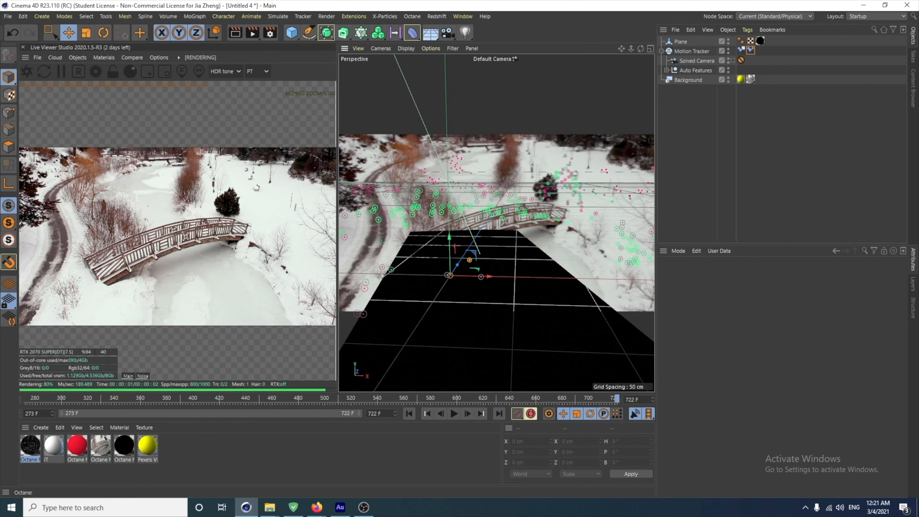
click(750, 51)
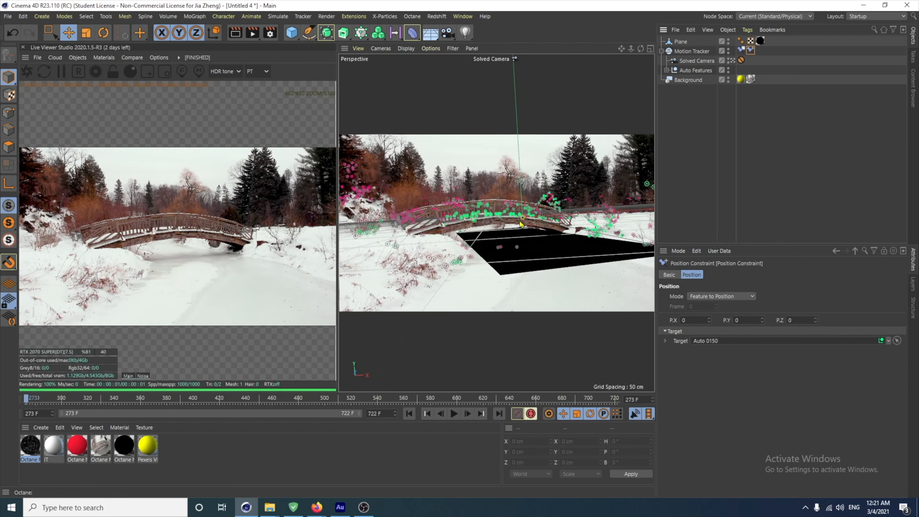
Step: Add a cube, scale it to about 44 cm and place it on the shadow-catcher plane below the bridge
click(291, 32)
click(86, 32)
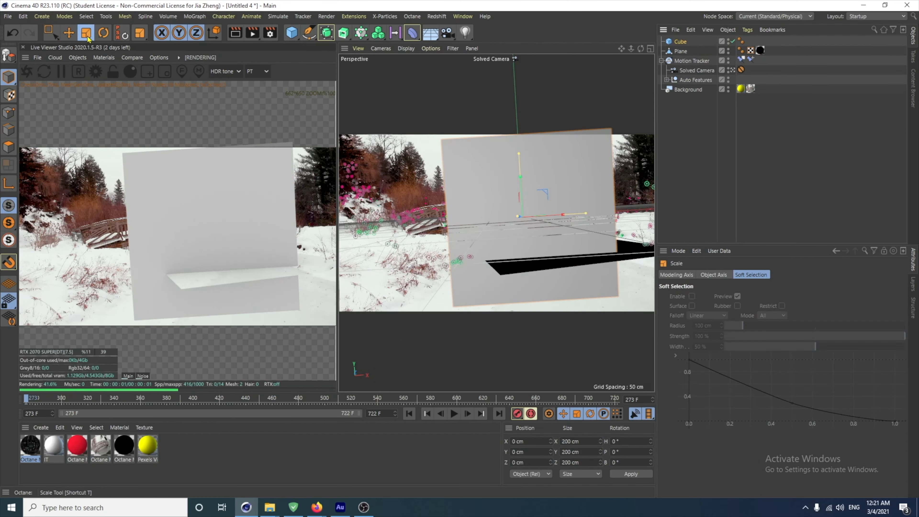
drag(589, 260, 427, 389)
click(68, 32)
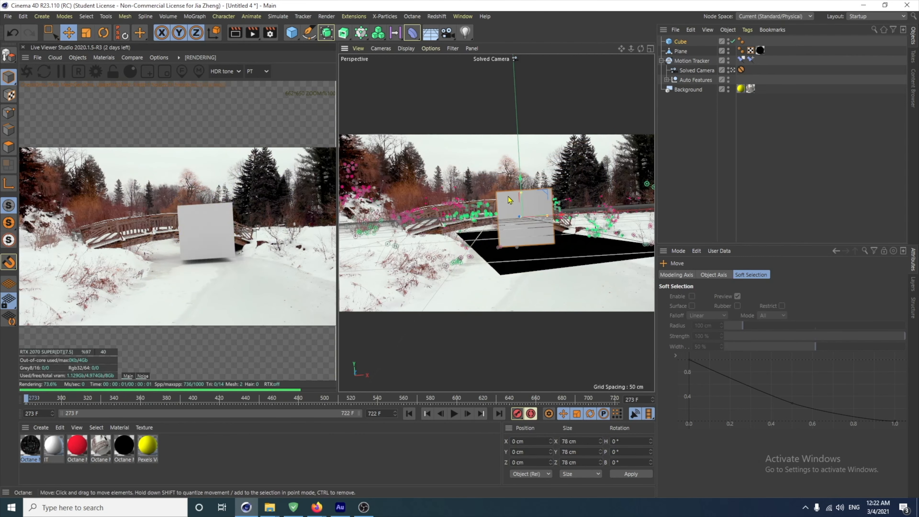
drag(520, 178, 563, 236)
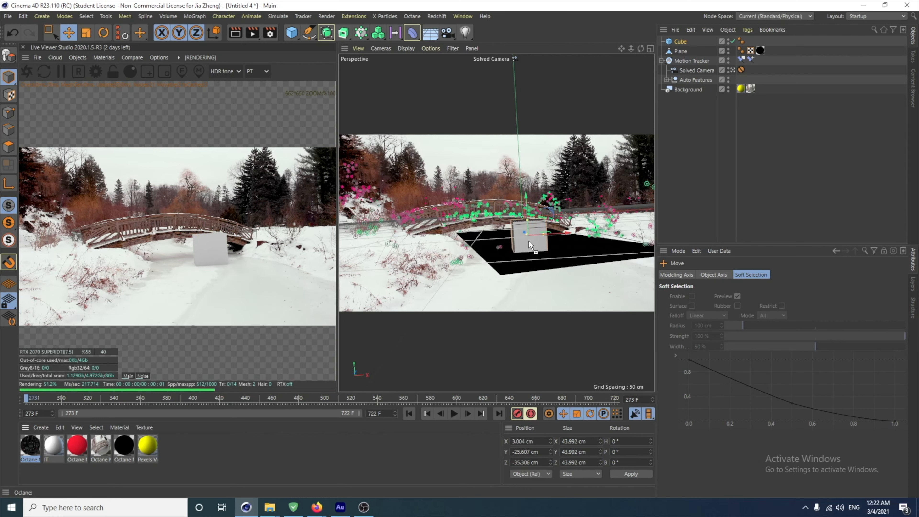
Step: Apply the red Octane material to the cube and check its tracking near frame 718 against the first frame
drag(529, 245, 530, 245)
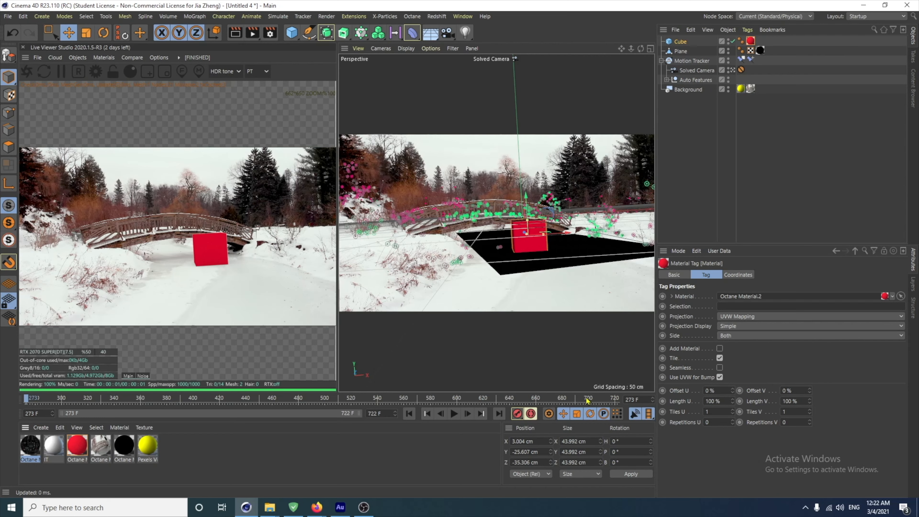
click(611, 401)
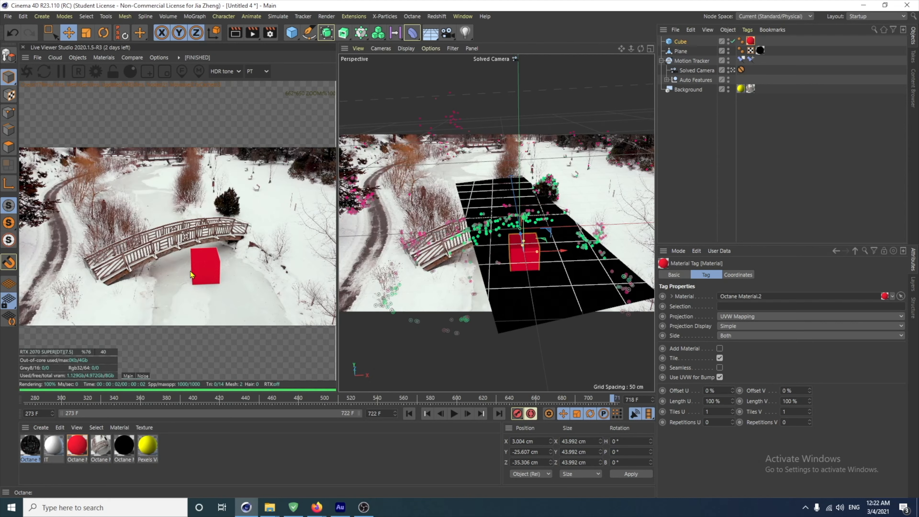
click(409, 413)
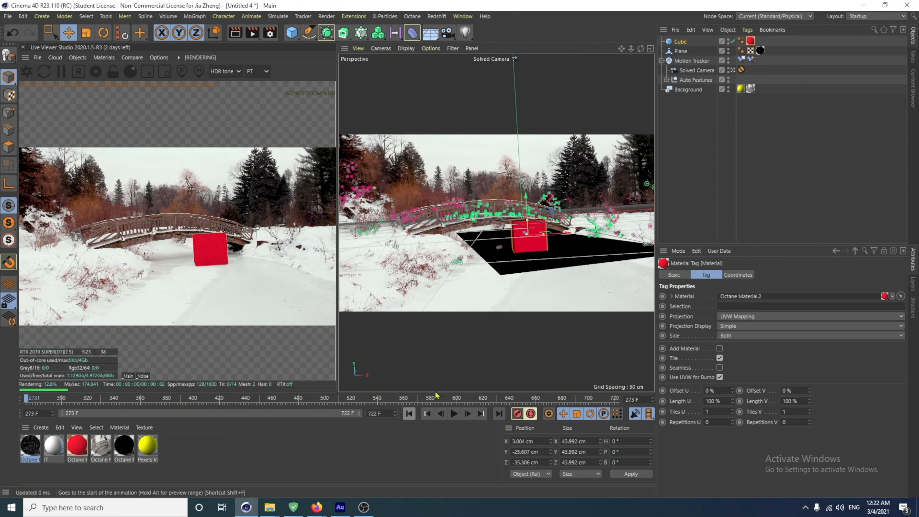
Step: Disable the test cube and import OBJ.obj from the pennywise source folder with the default OBJ settings
click(732, 41)
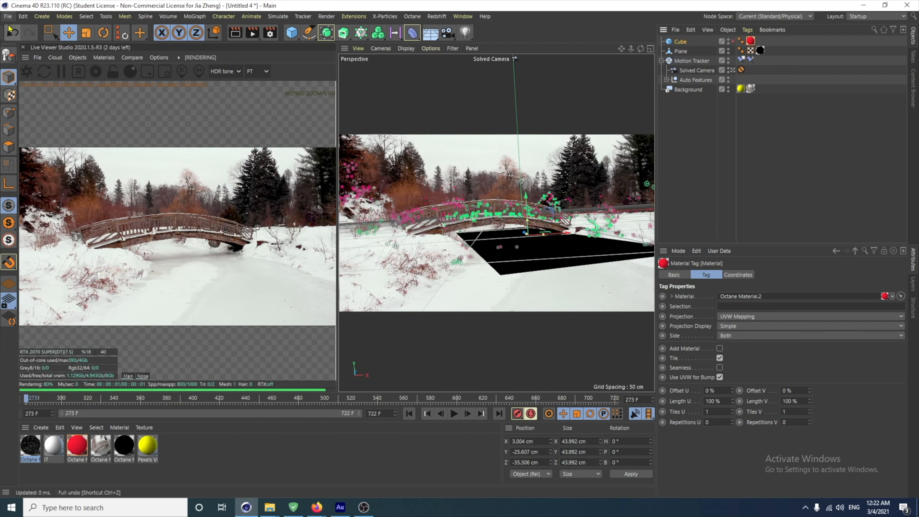
click(7, 16)
click(52, 58)
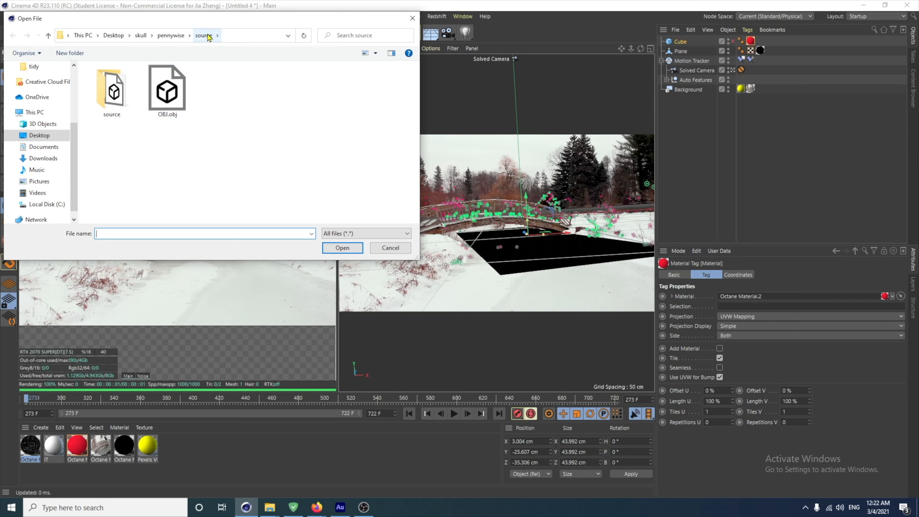
click(167, 90)
click(352, 248)
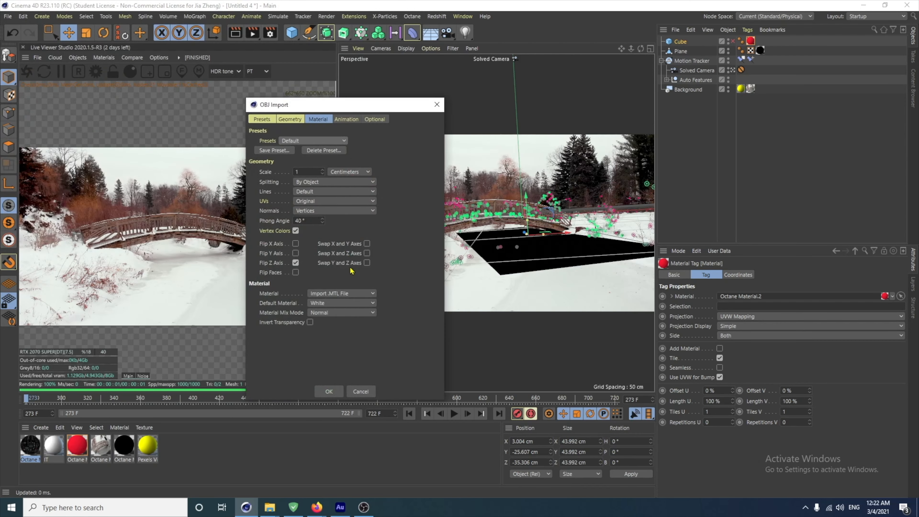
click(328, 391)
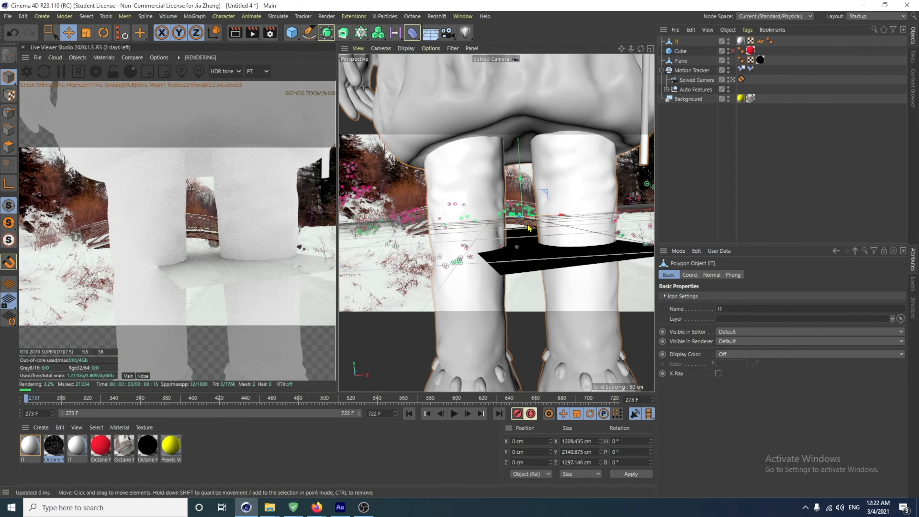
Step: Scale the imported IT model down to about 142 cm tall and move it to about Y -11 cm so it stands on the plane
key(t)
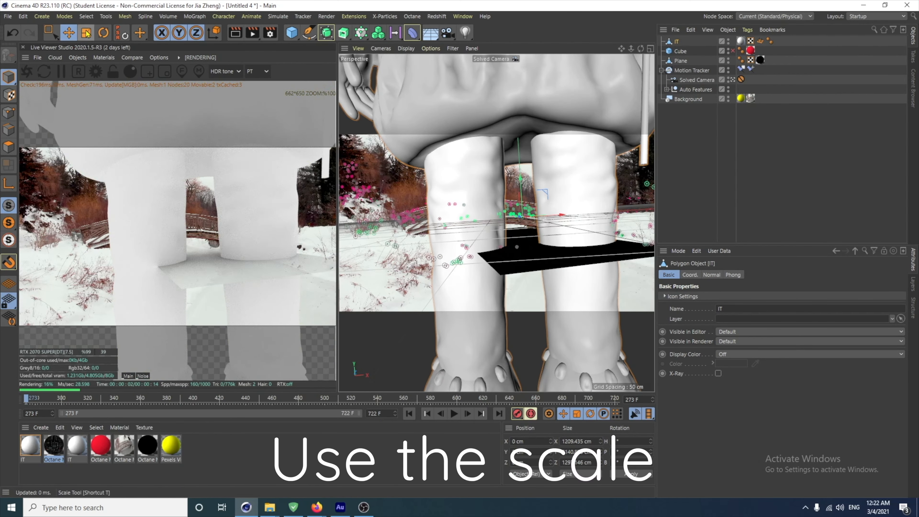
drag(619, 303, 519, 189)
key(e)
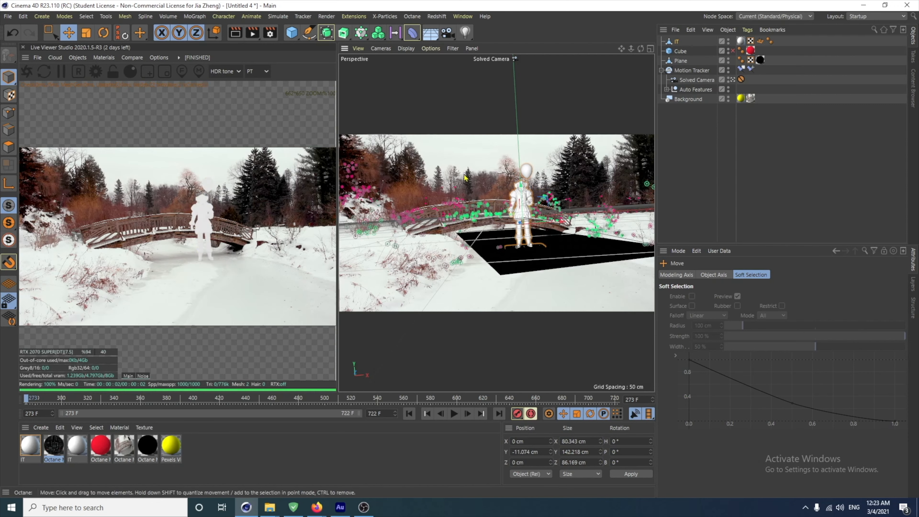
click(48, 32)
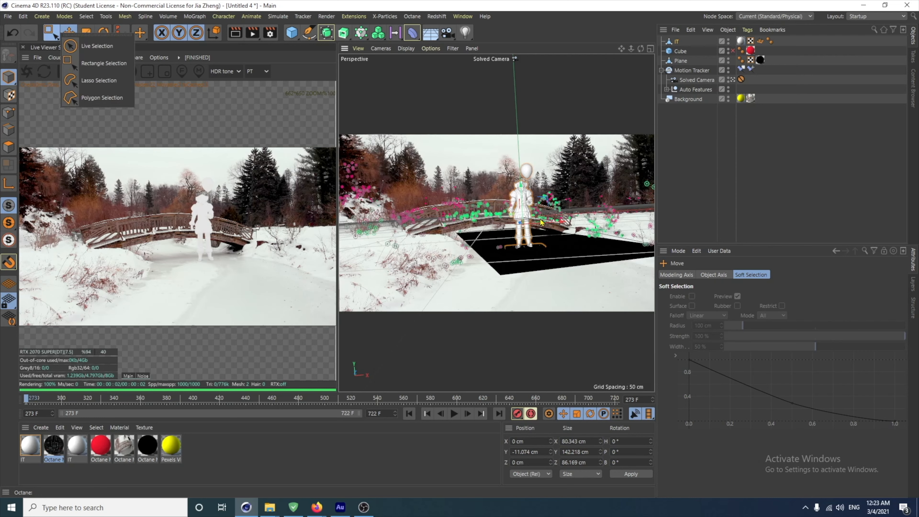
key(e)
click(476, 260)
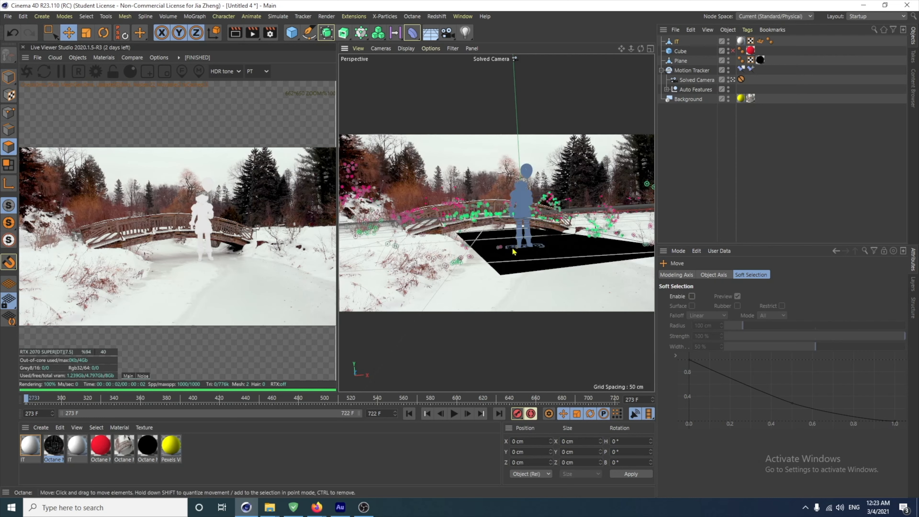
click(8, 76)
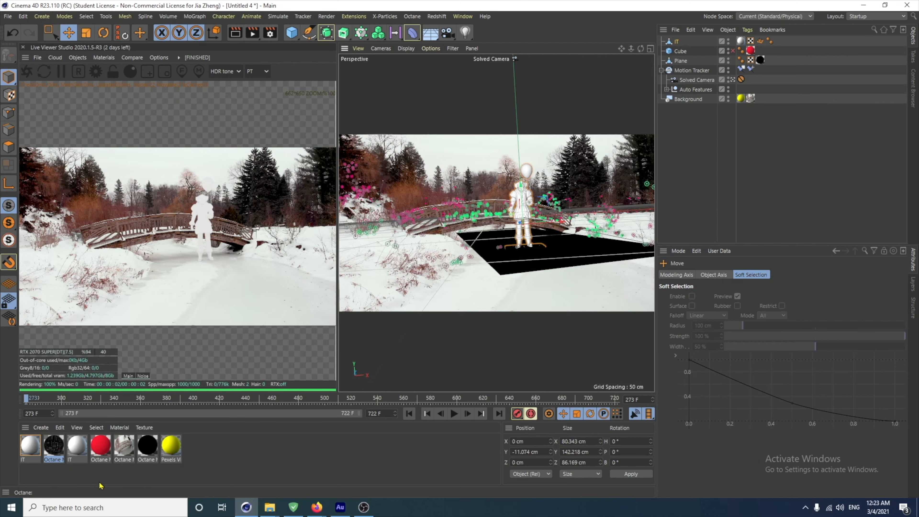
Step: Check the diffuse texture ITSurface_Color_-_Copy2.png and the normal texture of Octane Material.3, and replace the IT model's white material with it
double_click(53, 449)
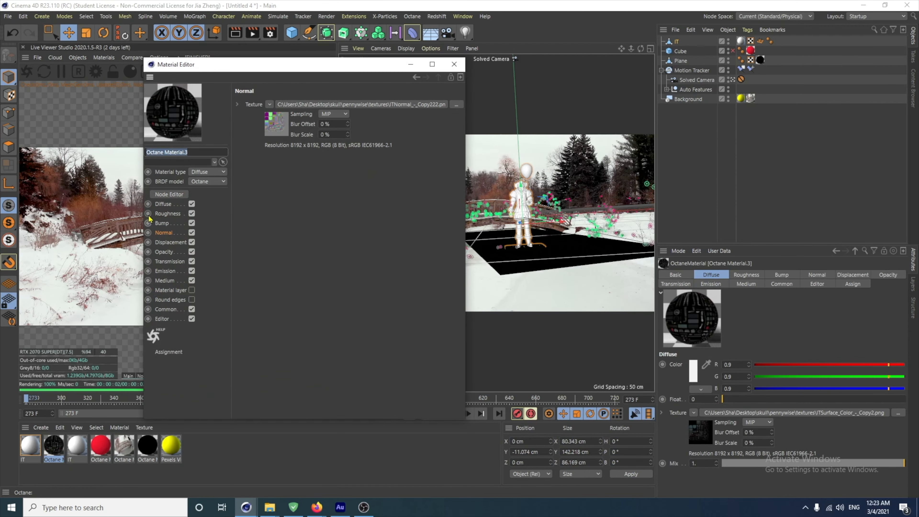
click(159, 204)
click(454, 150)
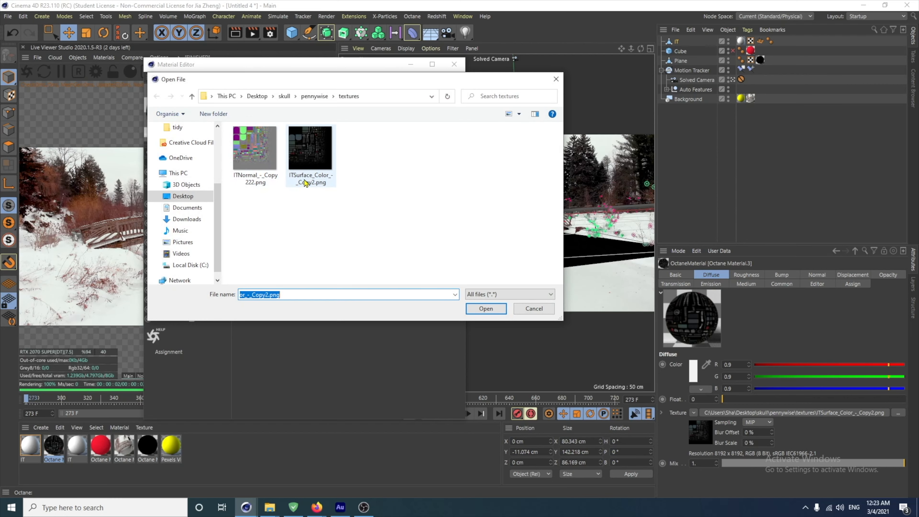
click(486, 308)
click(159, 233)
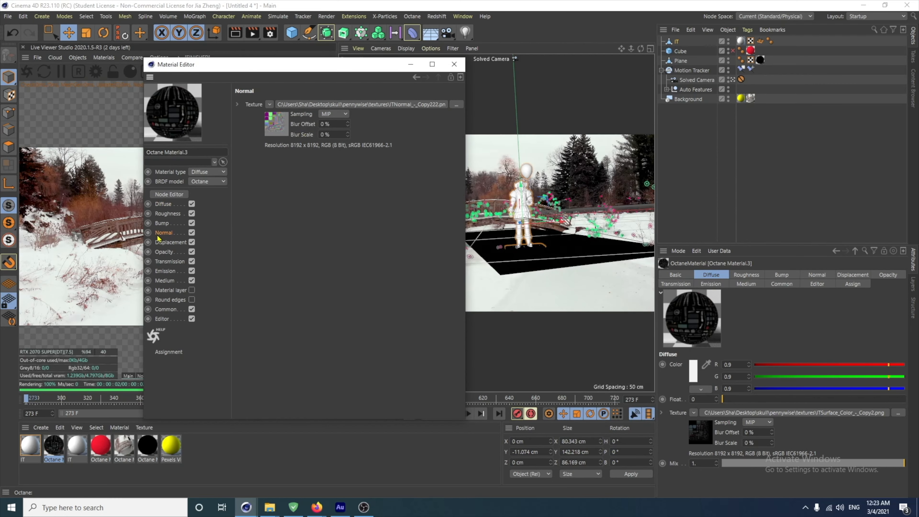
click(457, 105)
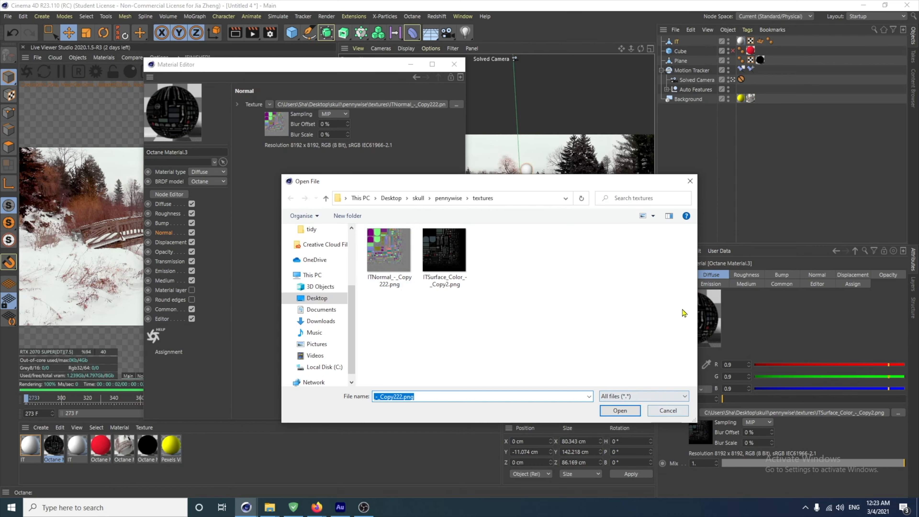
click(690, 184)
click(454, 64)
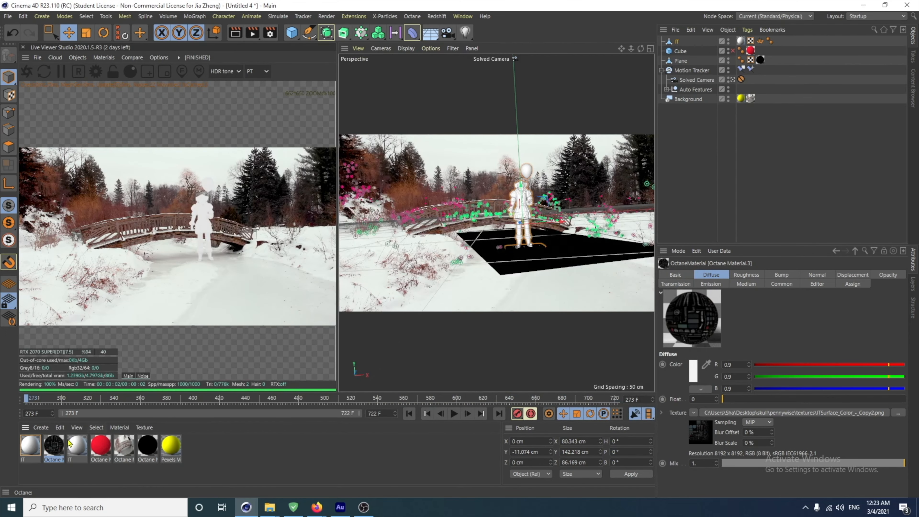
drag(741, 45, 741, 42)
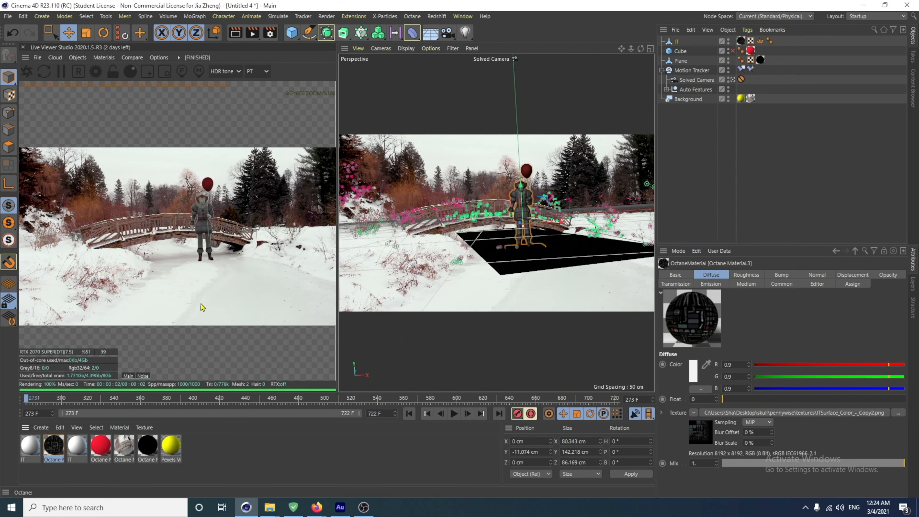
Step: At frame 719, move the IT model to about Z -19.4 cm and compare its placement at the first and last frames
click(612, 402)
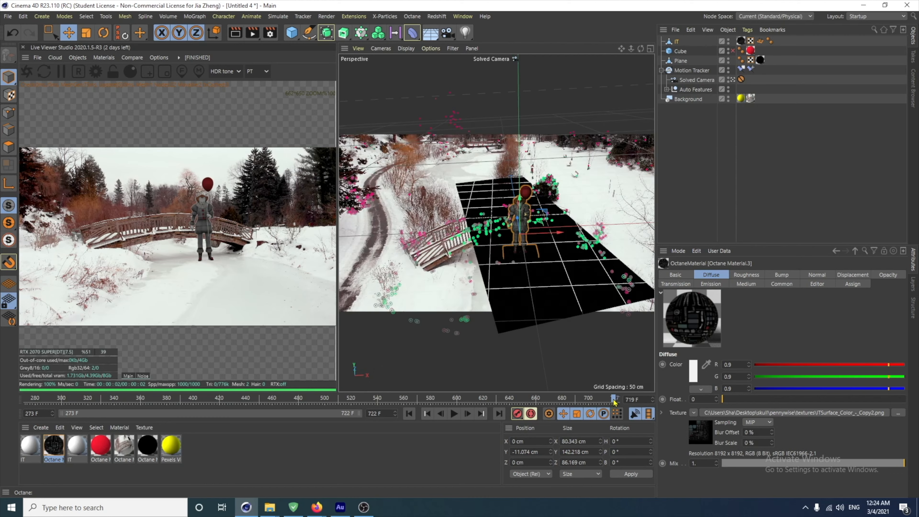
drag(516, 223, 516, 228)
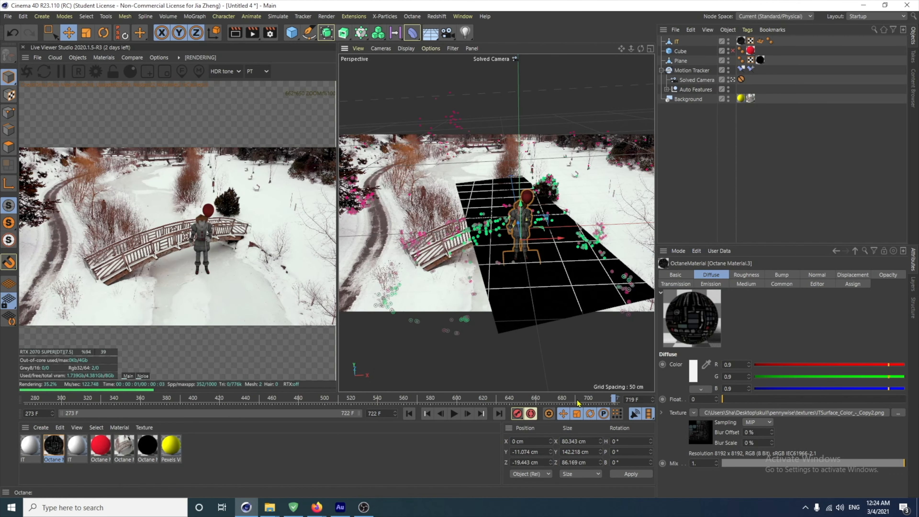
click(409, 413)
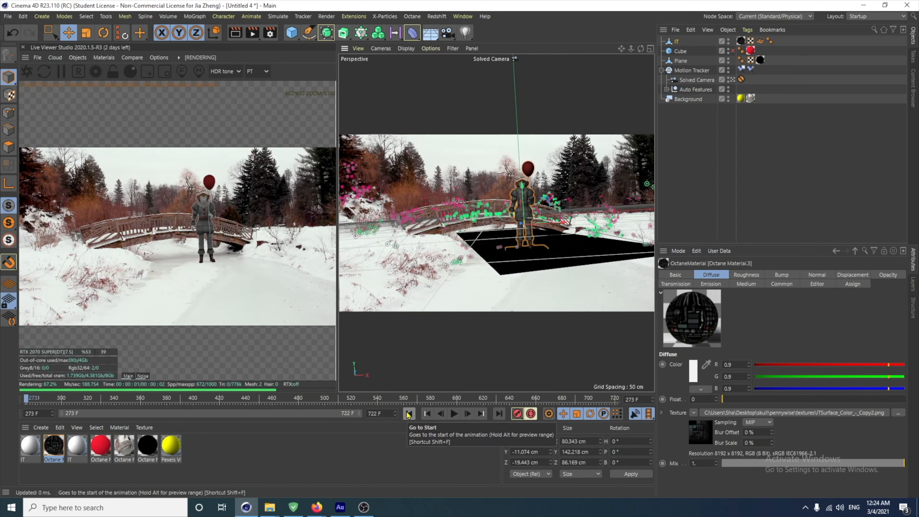
click(499, 413)
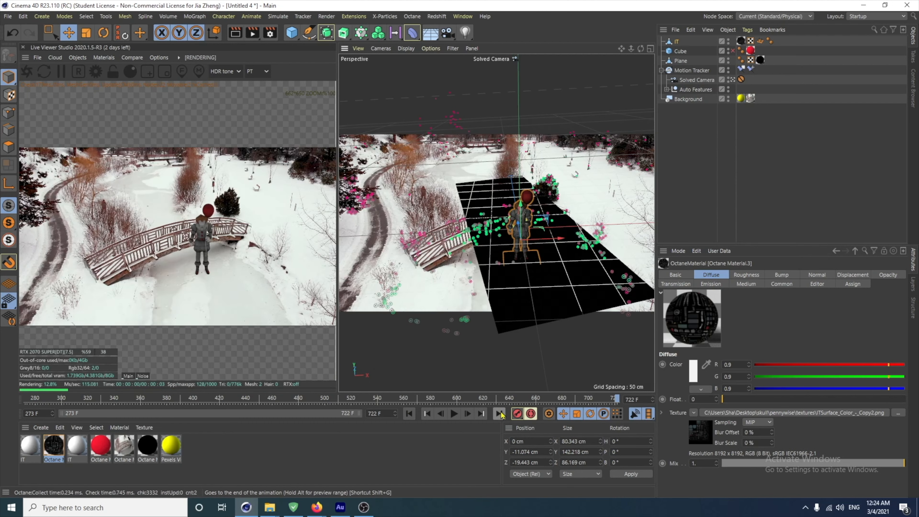
click(409, 414)
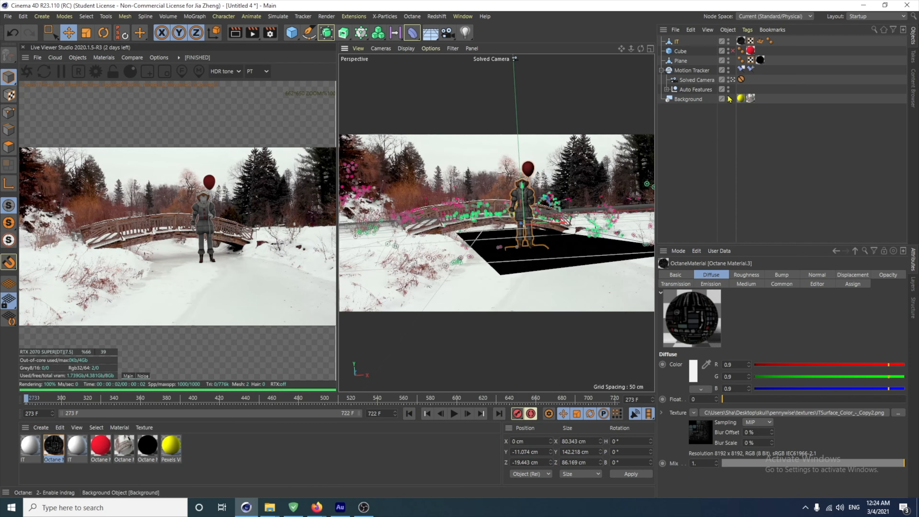
Step: Leave the Solved Camera view and delete the red balloon's polygons from the IT model using a rectangle selection
click(733, 80)
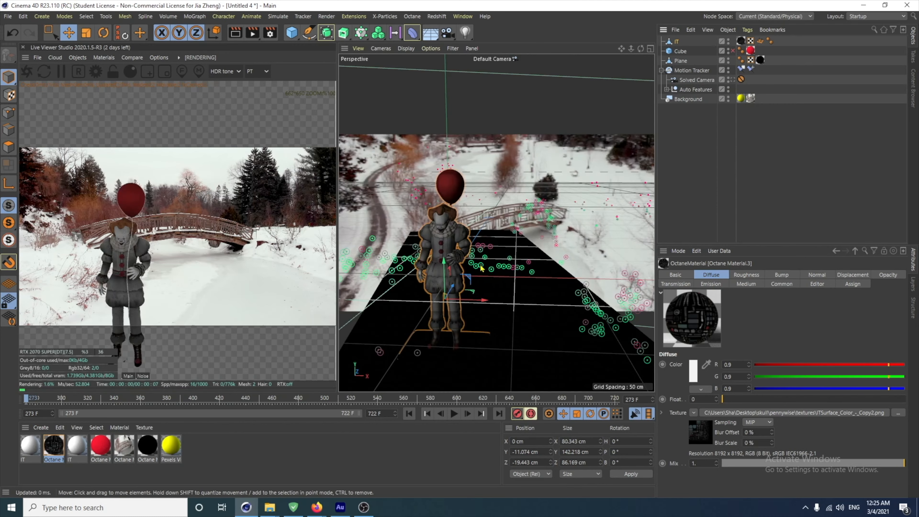
scroll(426, 255, up, 5)
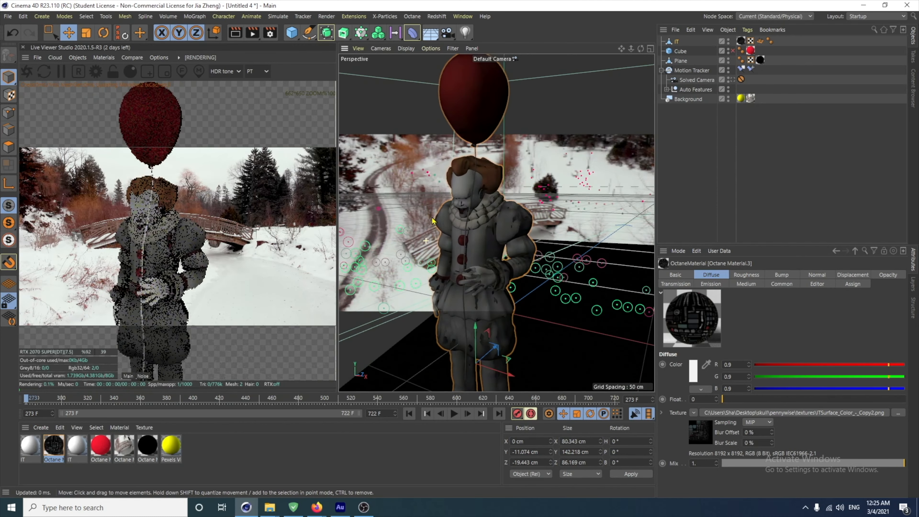
alt+middle_drag(453, 246, 452, 321)
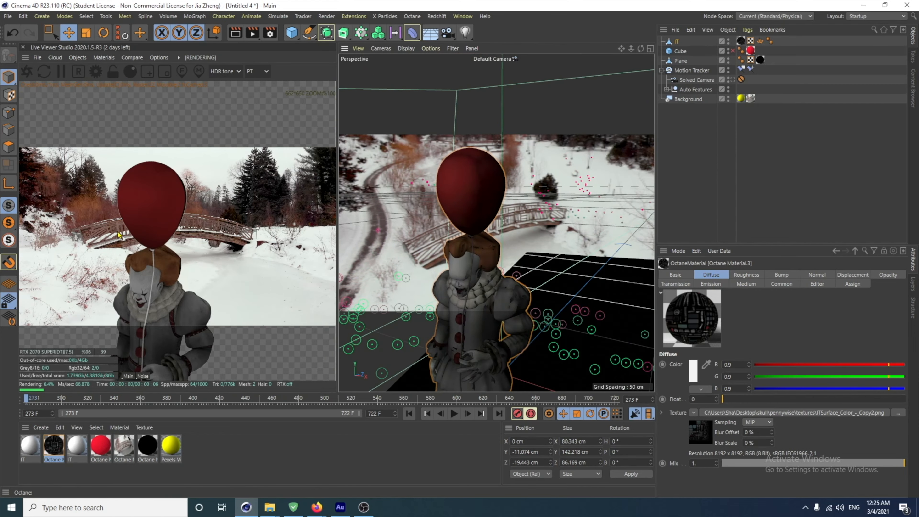
click(9, 147)
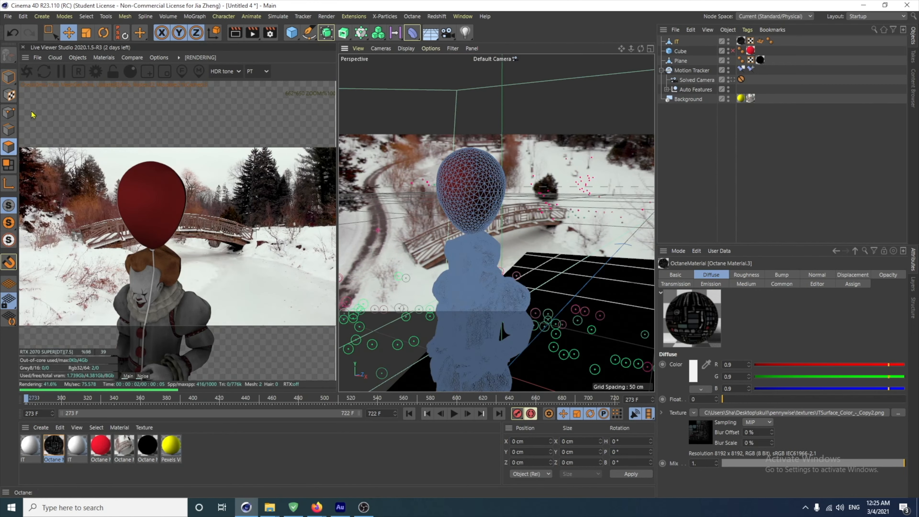
alt+drag(461, 212, 355, 217)
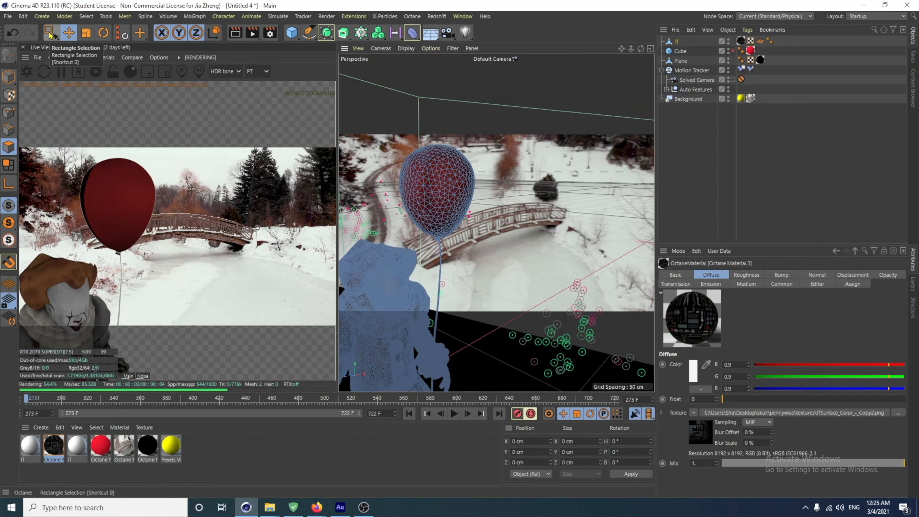
click(50, 33)
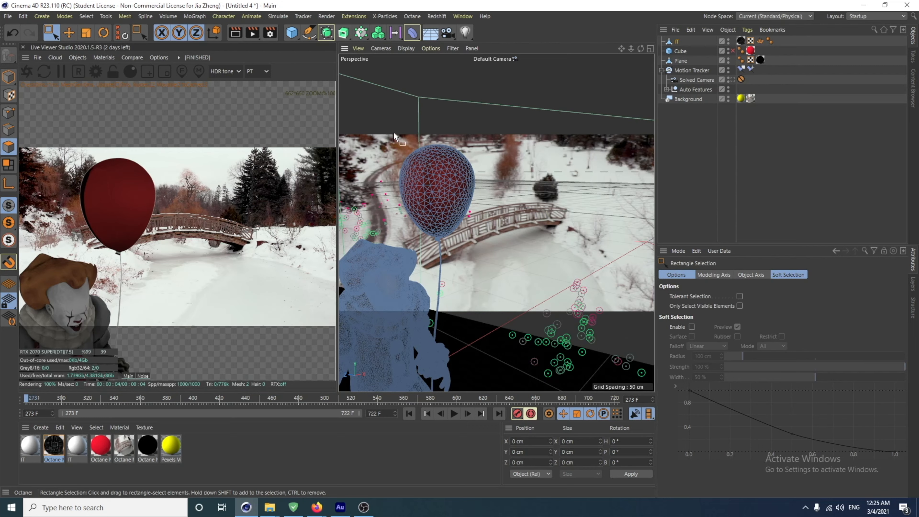
drag(394, 134, 504, 238)
key(Delete)
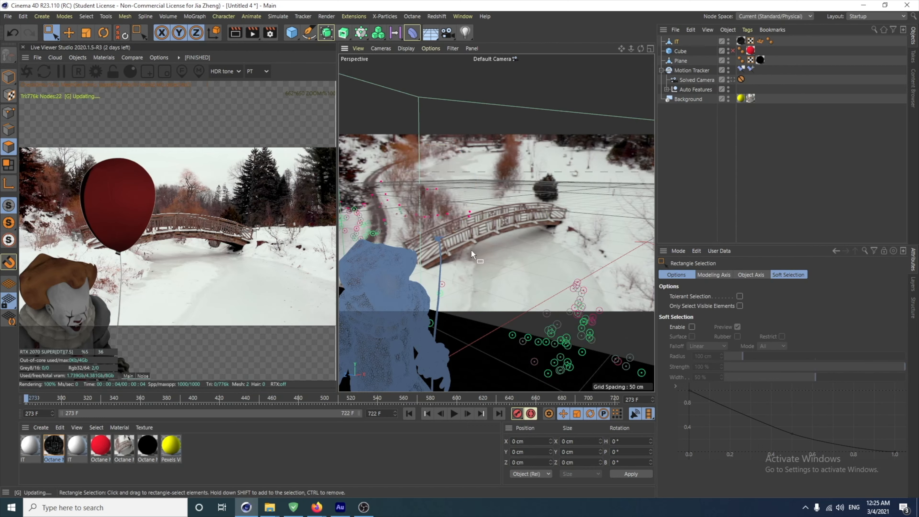
Step: Delete the leftover balloon string polygons from the IT model, including the piece near the hand, using Live Selection
alt+drag(467, 274, 517, 311)
click(518, 310)
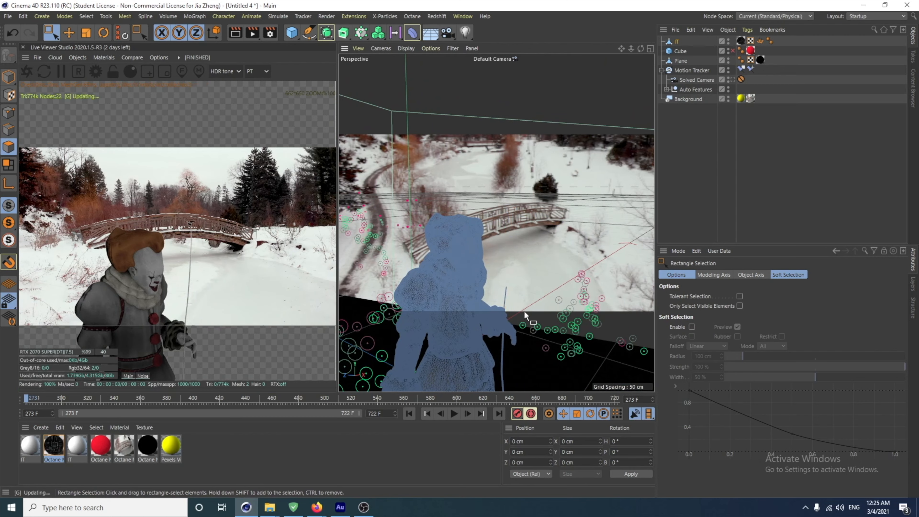
scroll(514, 308, up, 10)
click(49, 35)
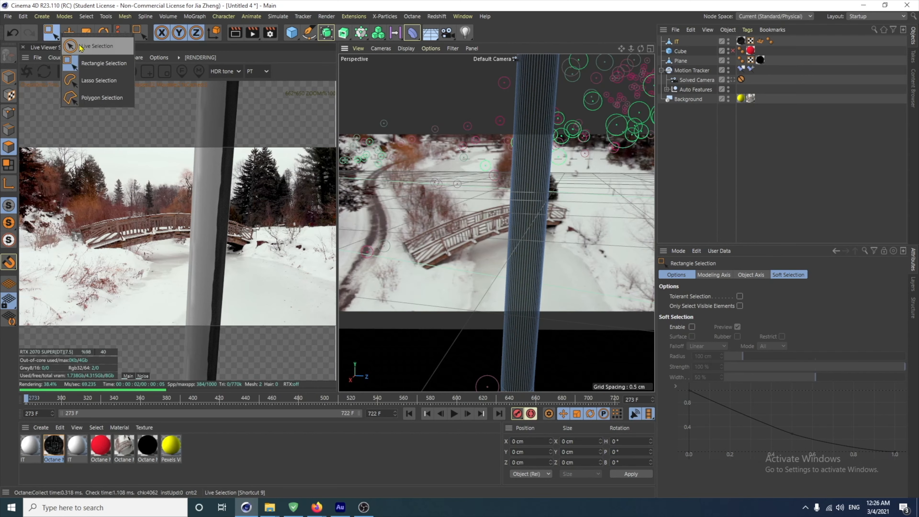
click(87, 46)
click(522, 177)
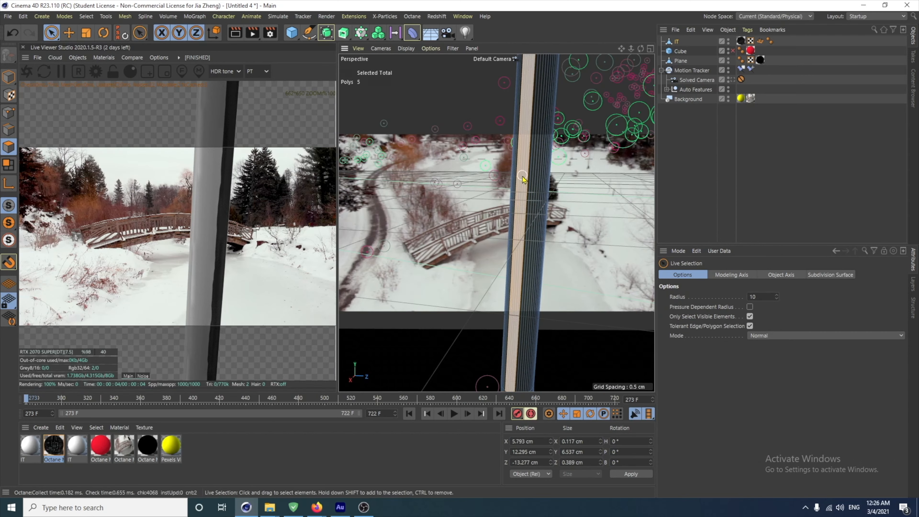
key(Delete)
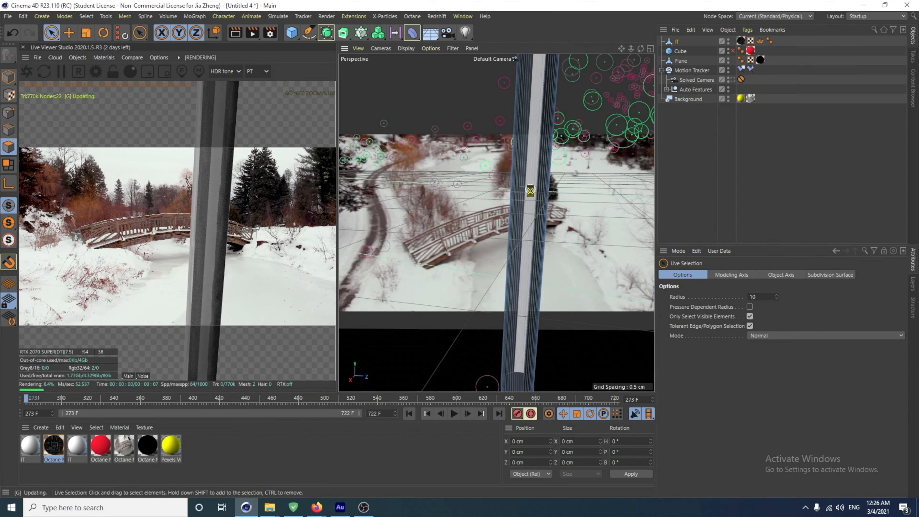
click(541, 203)
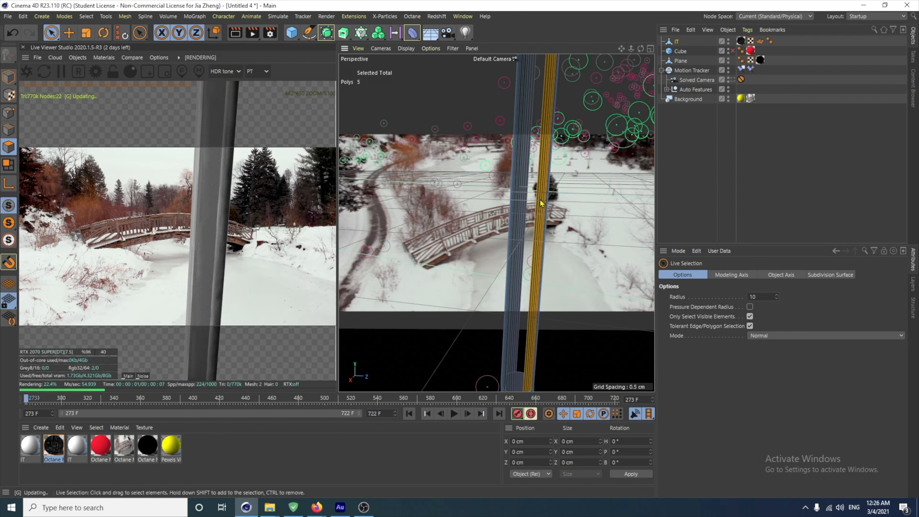
key(Delete)
click(538, 214)
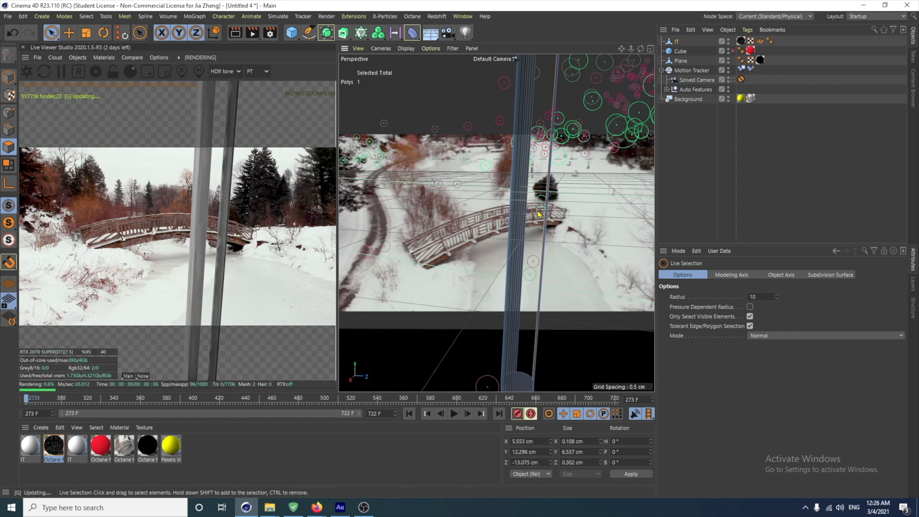
key(Delete)
click(517, 225)
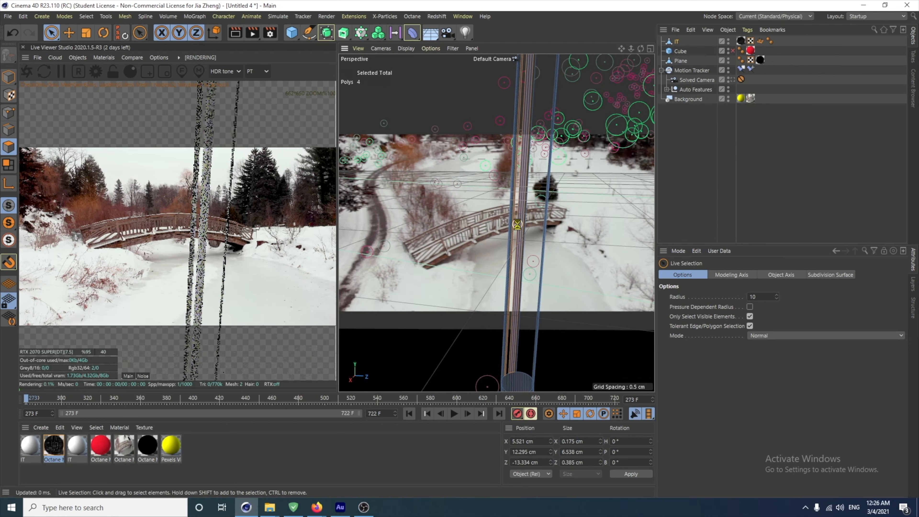
key(Delete)
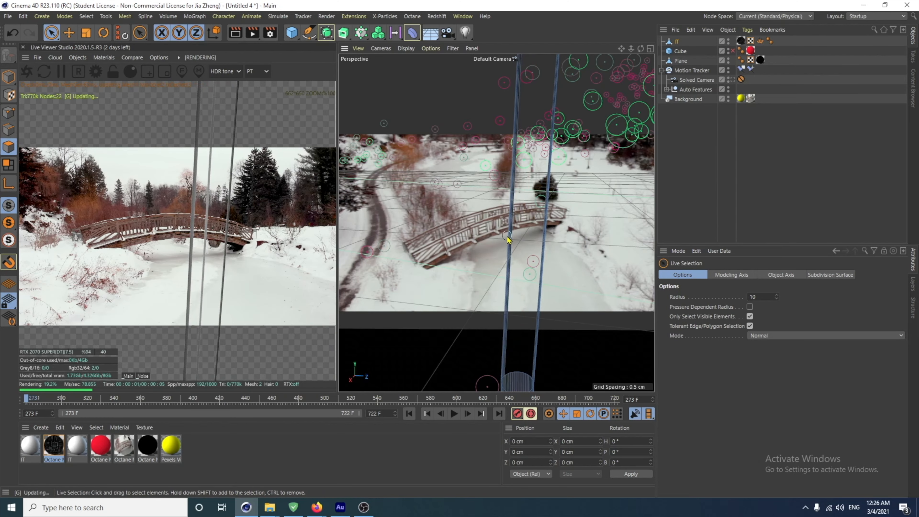
click(546, 240)
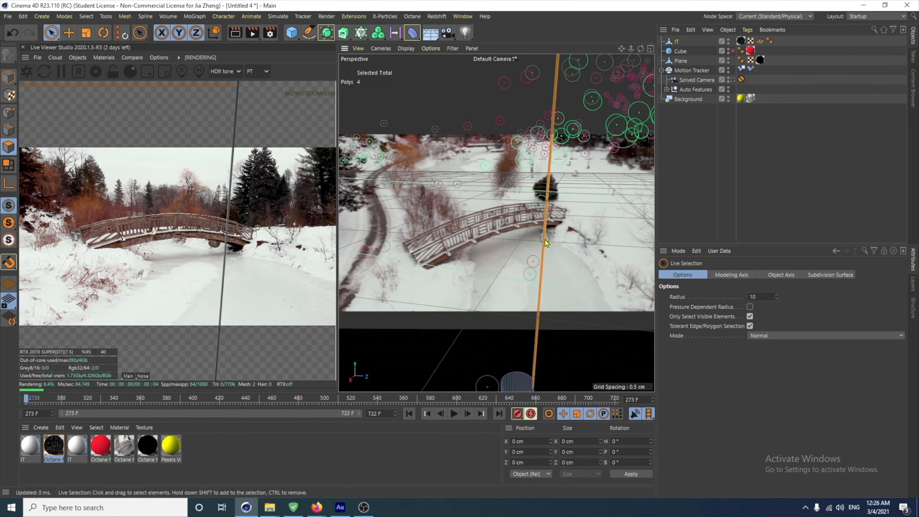
click(520, 377)
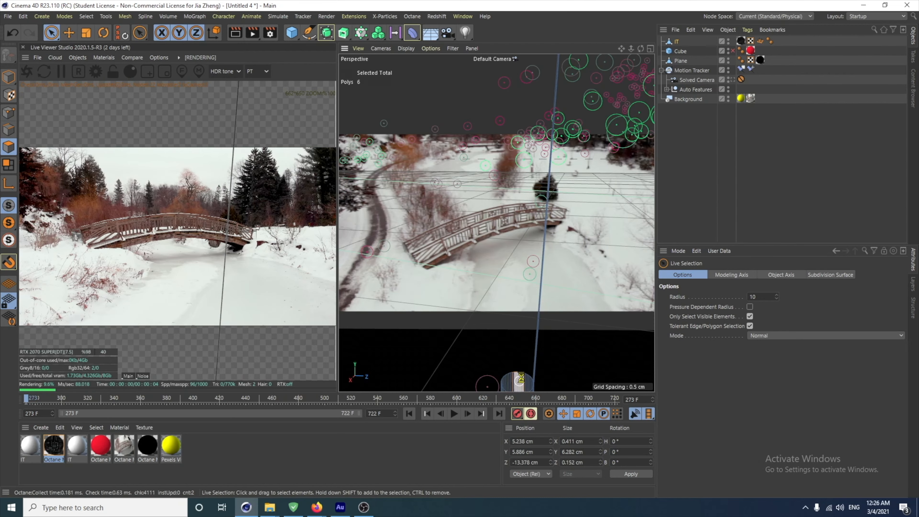
click(532, 331)
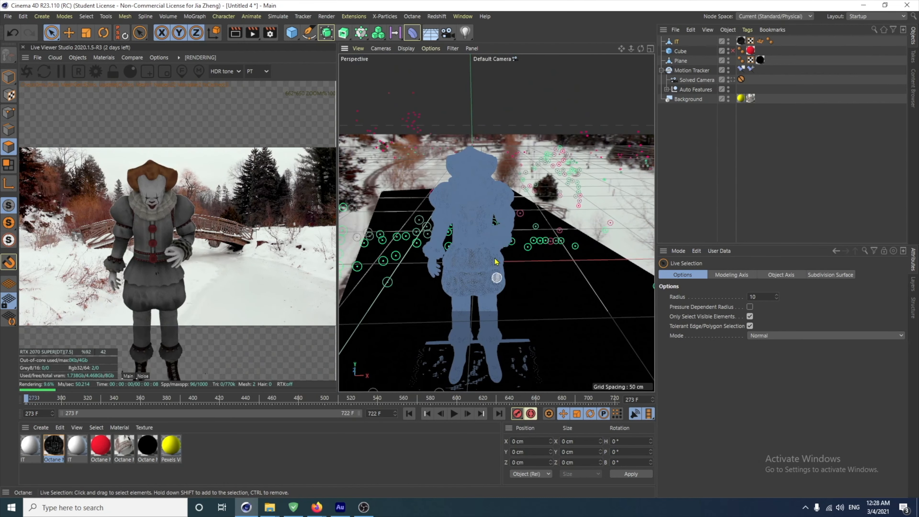
Step: Return to Model mode and merge Balloon.fbx from the pennywise source folder into the scene with the default FBX import settings
click(11, 81)
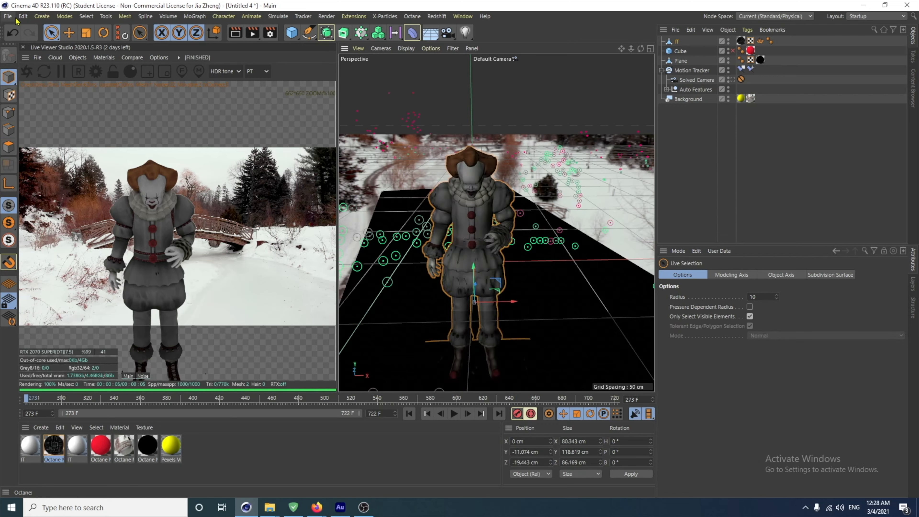
click(9, 17)
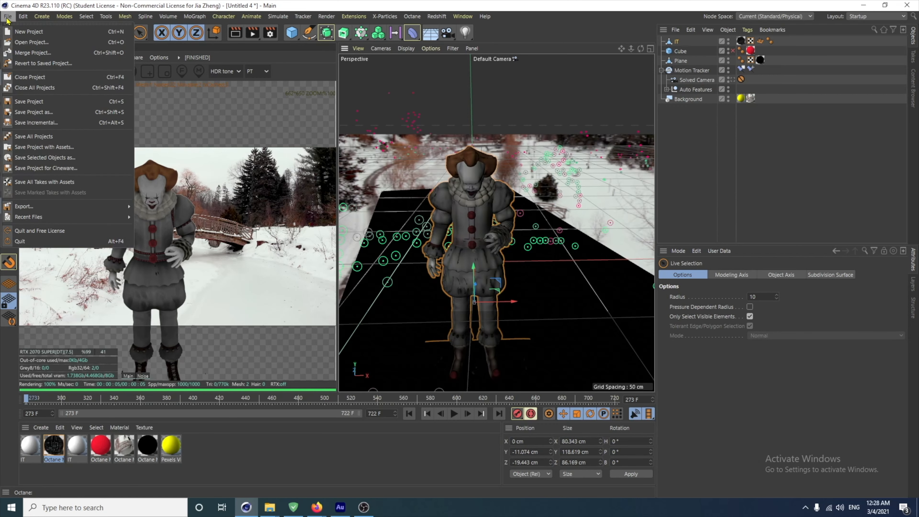
click(23, 53)
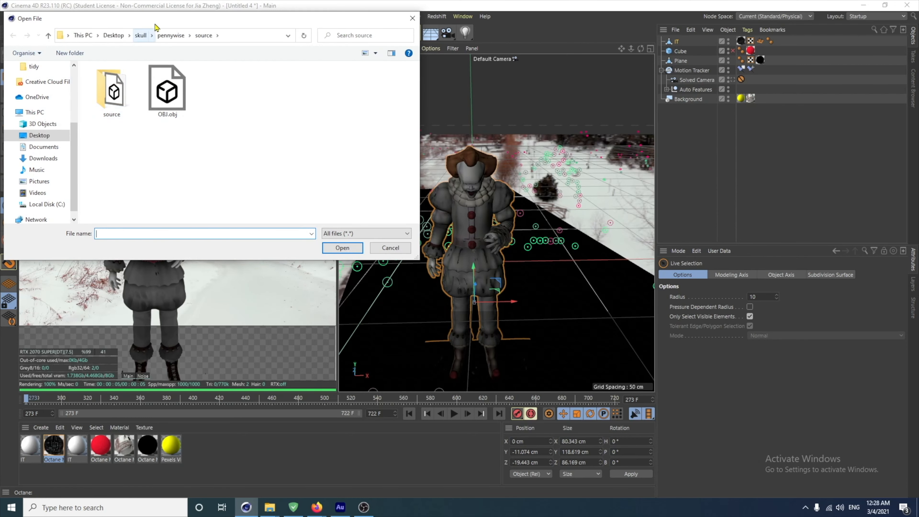
drag(154, 22, 341, 79)
double_click(294, 145)
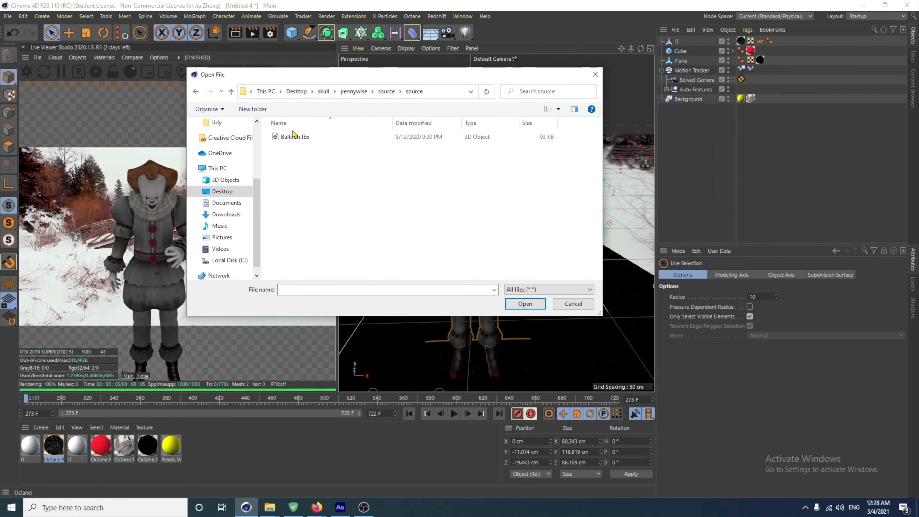
click(293, 136)
click(521, 307)
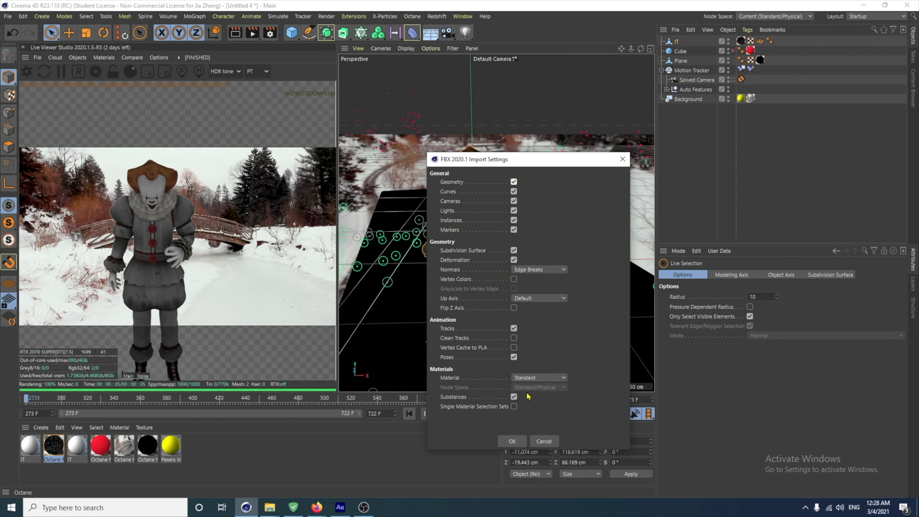
click(516, 445)
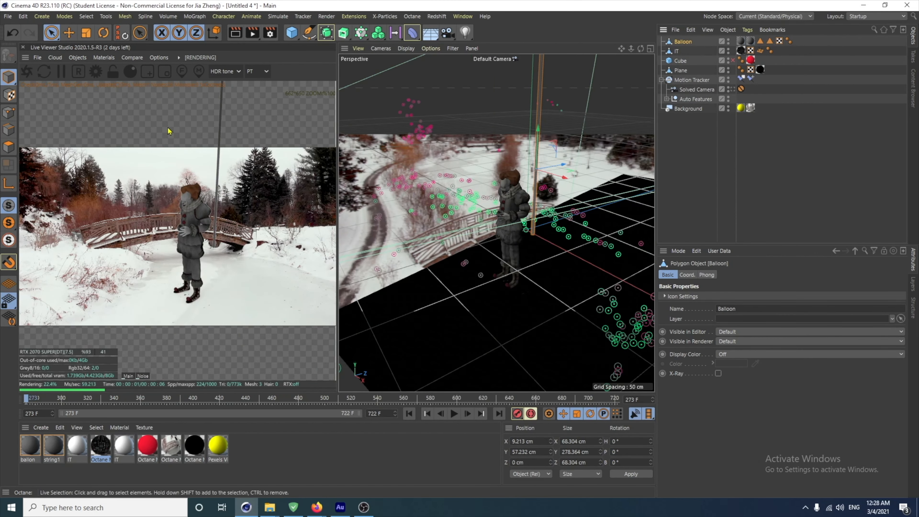
Step: Switch to Object mode and scale the imported balloon down uniformly to about 72.4 cm tall
click(9, 78)
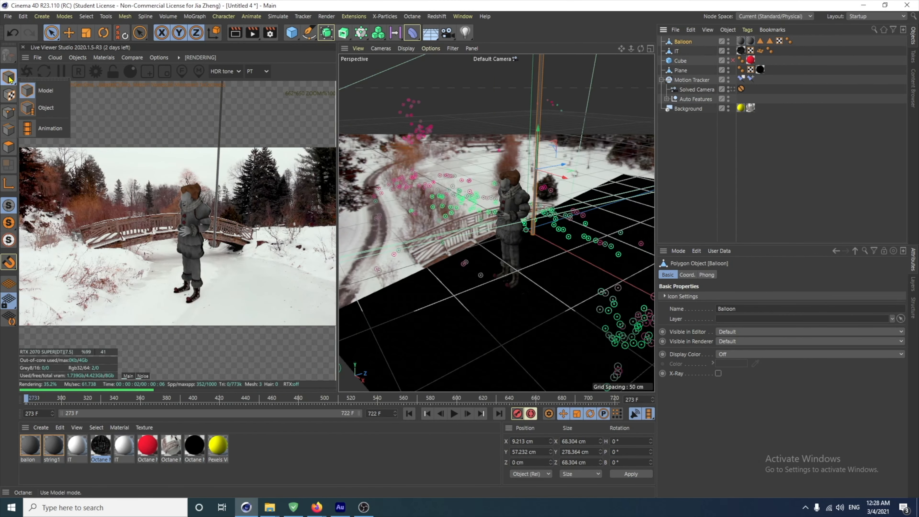
click(43, 107)
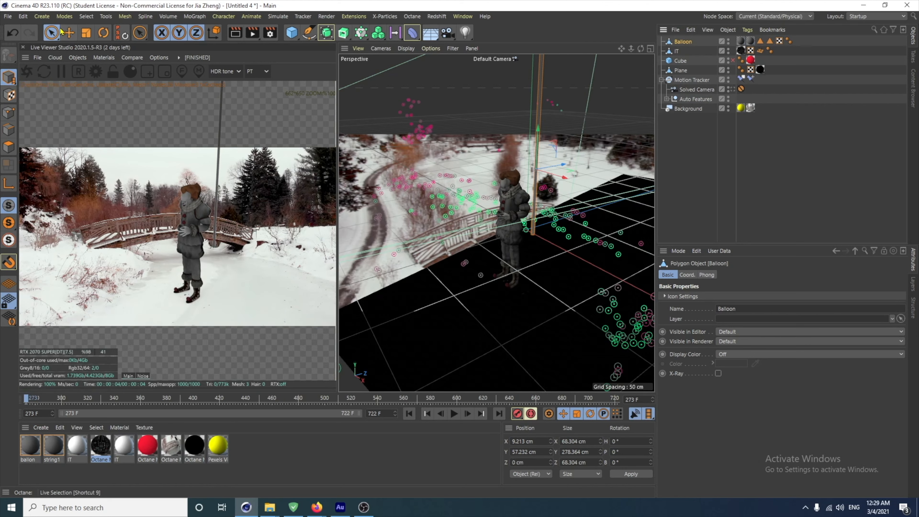
click(86, 33)
drag(487, 155, 422, 344)
scroll(557, 191, up, 5)
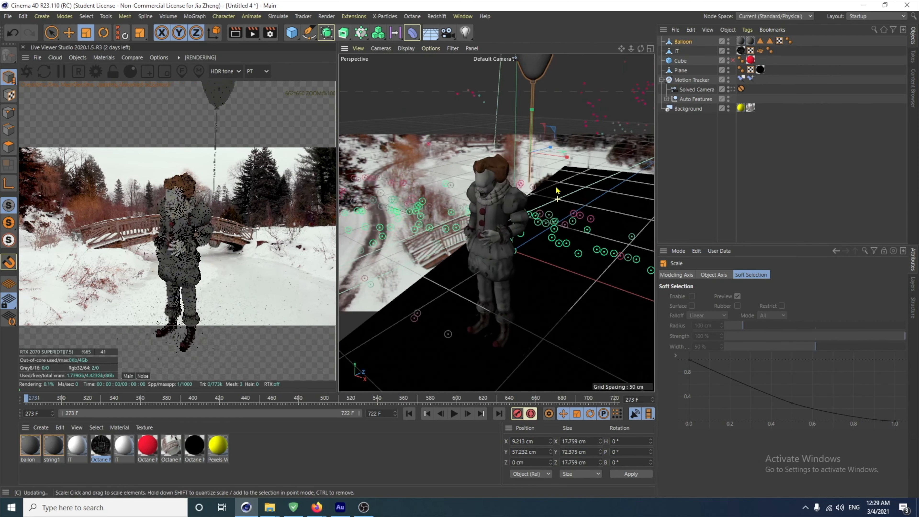
scroll(555, 187, up, 2)
Step: Move the balloon to Pennywise's hand at about X 4.9, Y 32, Z -33 cm and return to the Solved Camera view
key(e)
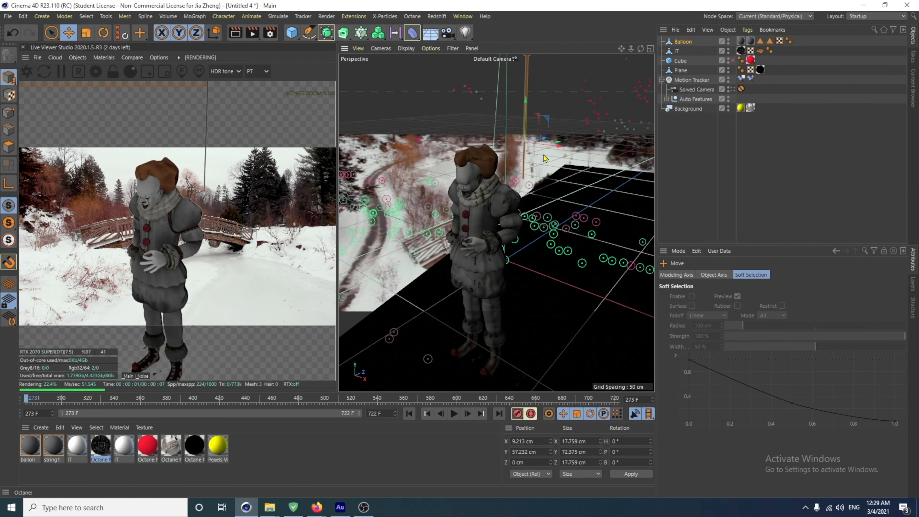
alt+drag(544, 158, 484, 290)
drag(456, 259, 457, 268)
scroll(473, 260, up, 8)
alt+drag(477, 275, 406, 242)
scroll(474, 260, down, 8)
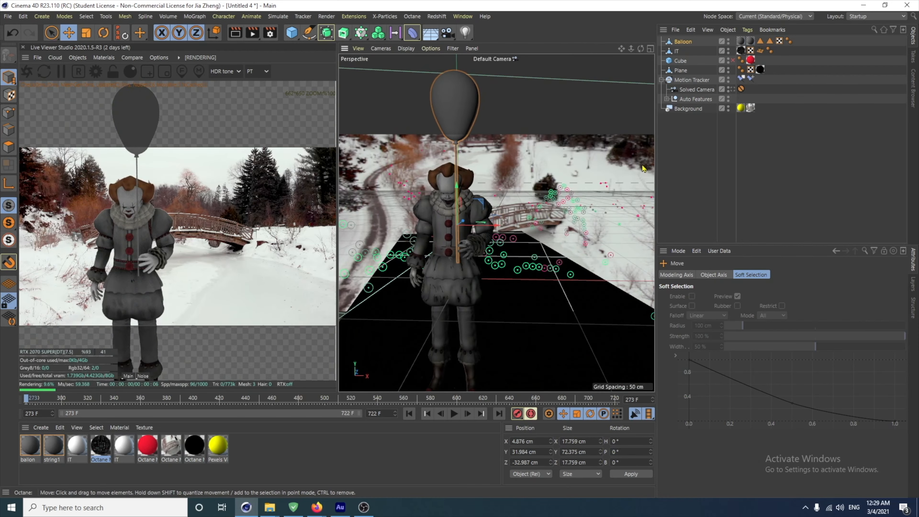
click(732, 90)
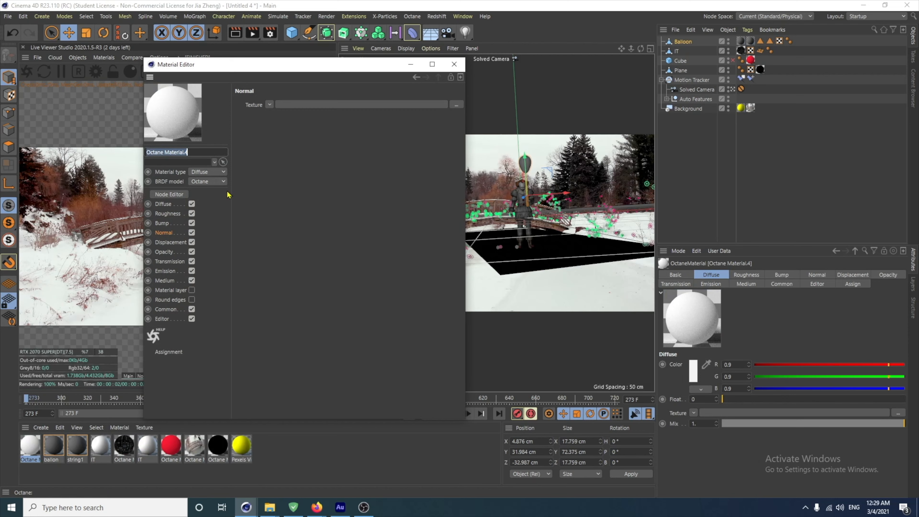
Step: Close the editor of the new Octane material and save the project as pennywise.c4d
click(454, 64)
click(104, 58)
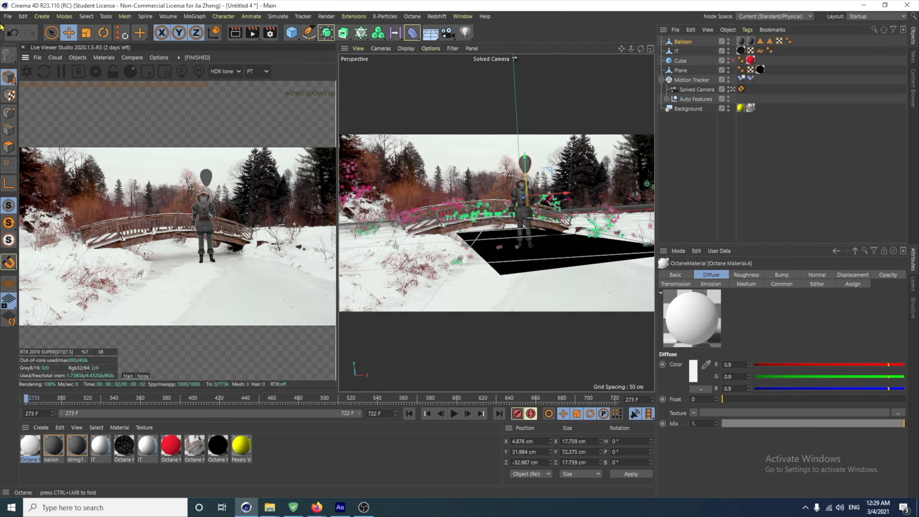
click(7, 16)
click(36, 101)
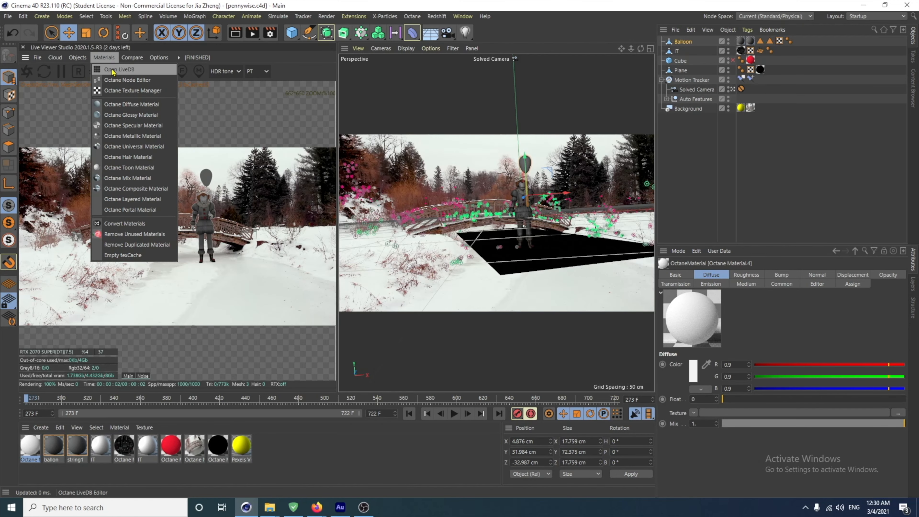
Step: Download the Red Balloon material from the Non-Organic Plastic category of the Octane LiveDB
click(116, 69)
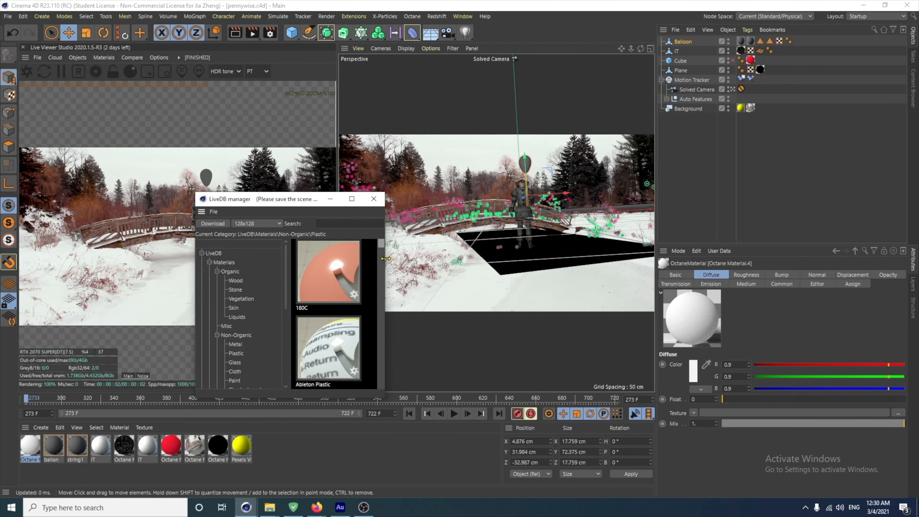
drag(386, 270, 603, 270)
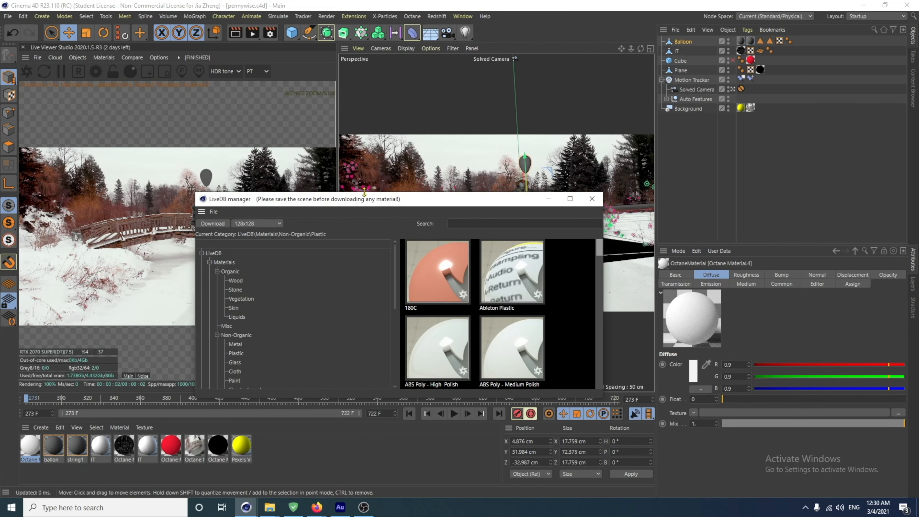
drag(362, 198, 361, 118)
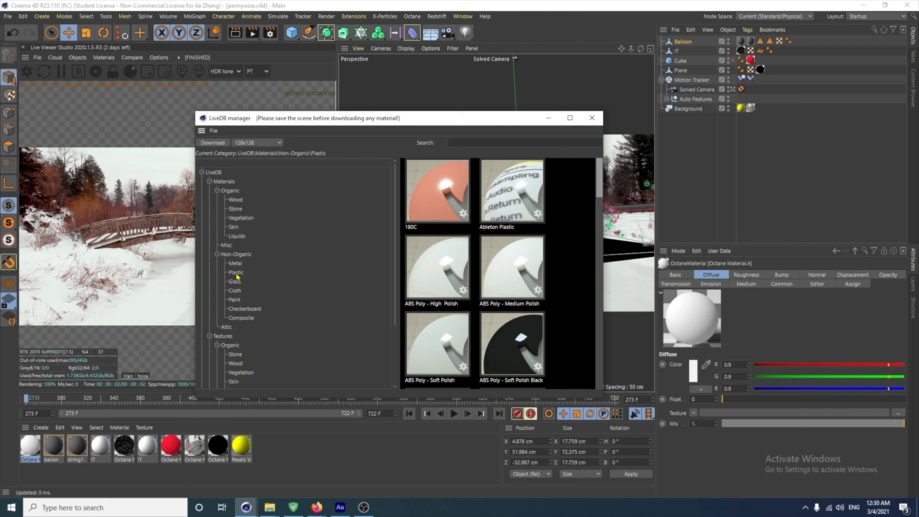
drag(599, 179, 556, 332)
click(425, 274)
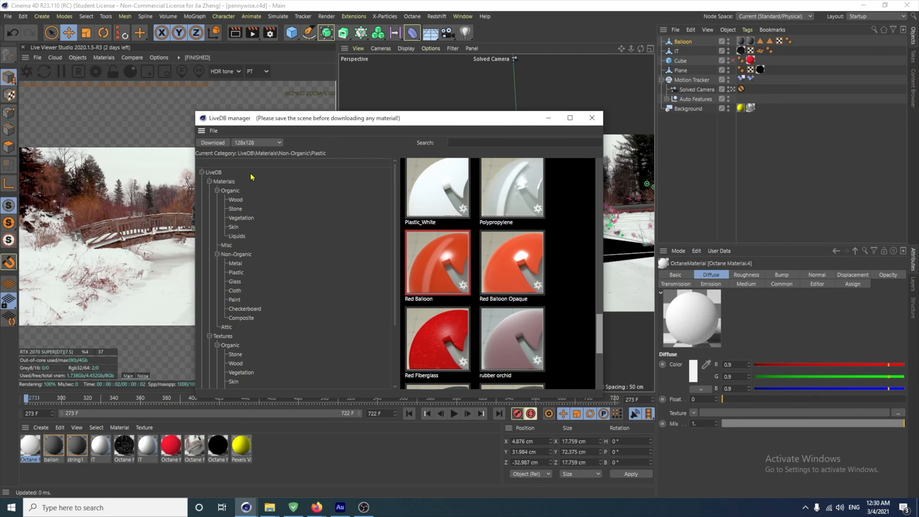
click(212, 142)
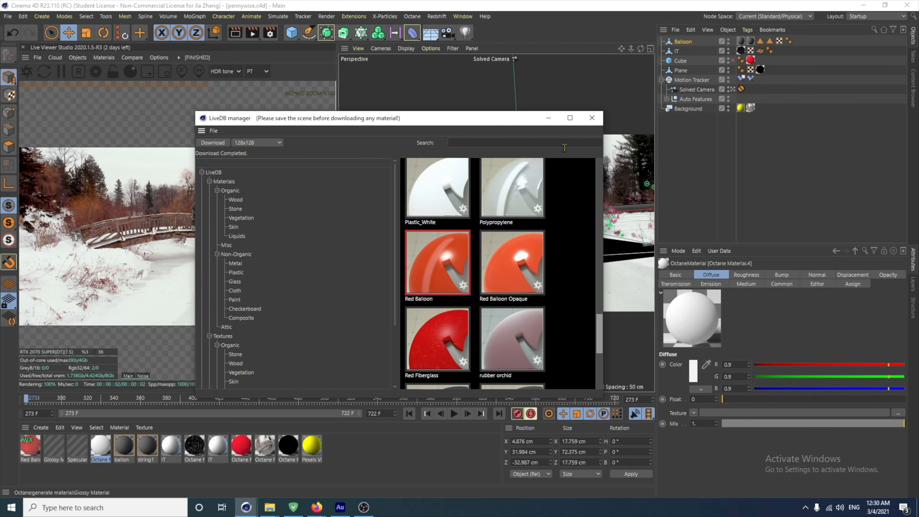
Step: Minimize the LiveDB manager and replace both the balloon and string materials on the Balloon object with the Red Balloon material
click(547, 118)
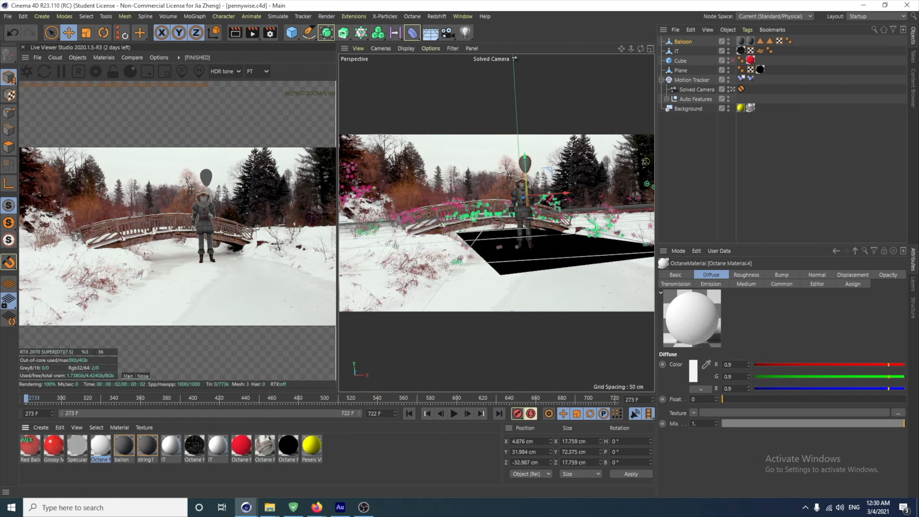
drag(747, 43, 749, 41)
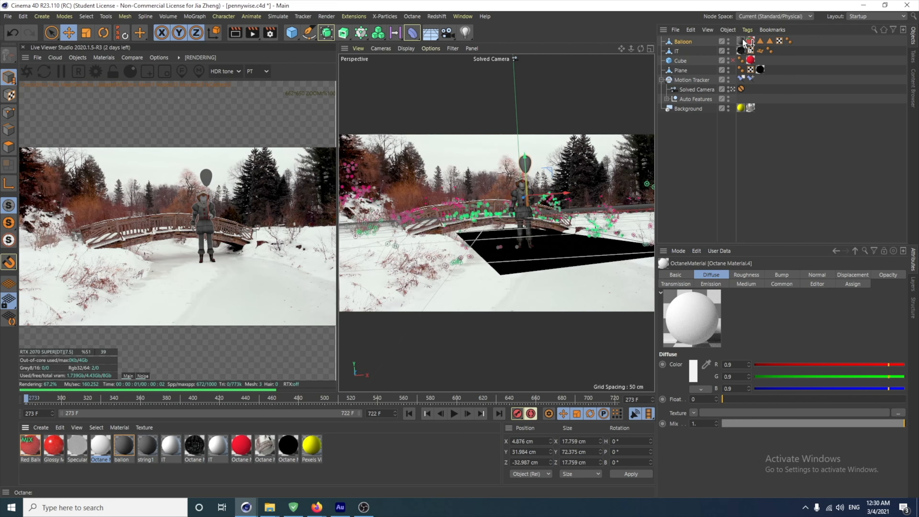
drag(744, 42, 742, 41)
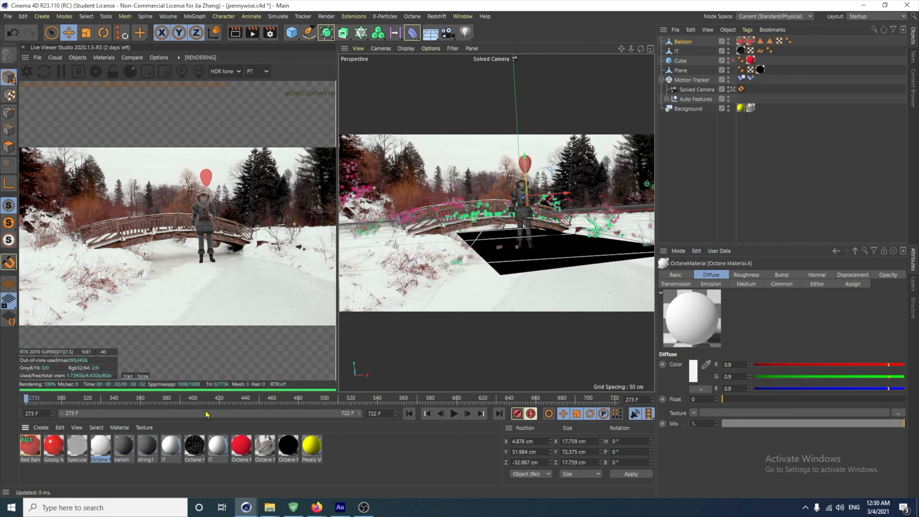
Step: Download the Plastic_White material from the LiveDB and replace the second material on the Balloon object with it
mouse_move(246, 507)
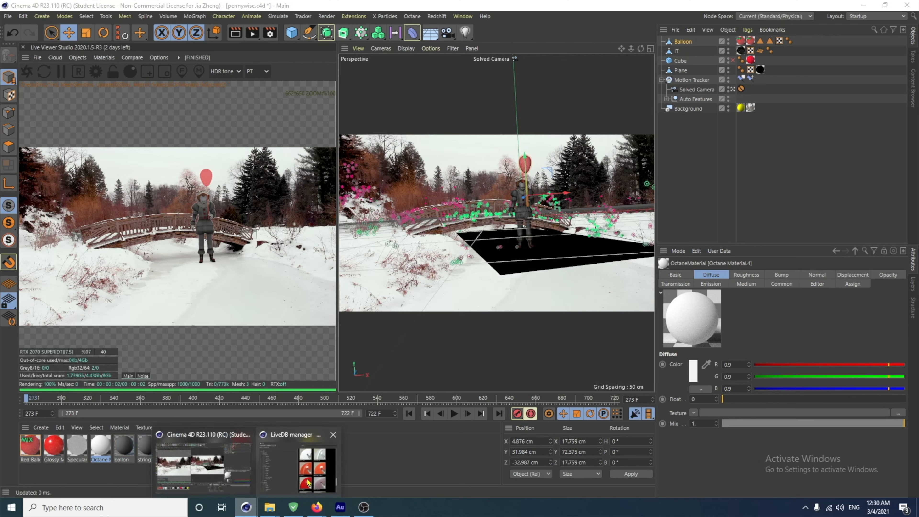
click(297, 463)
click(420, 187)
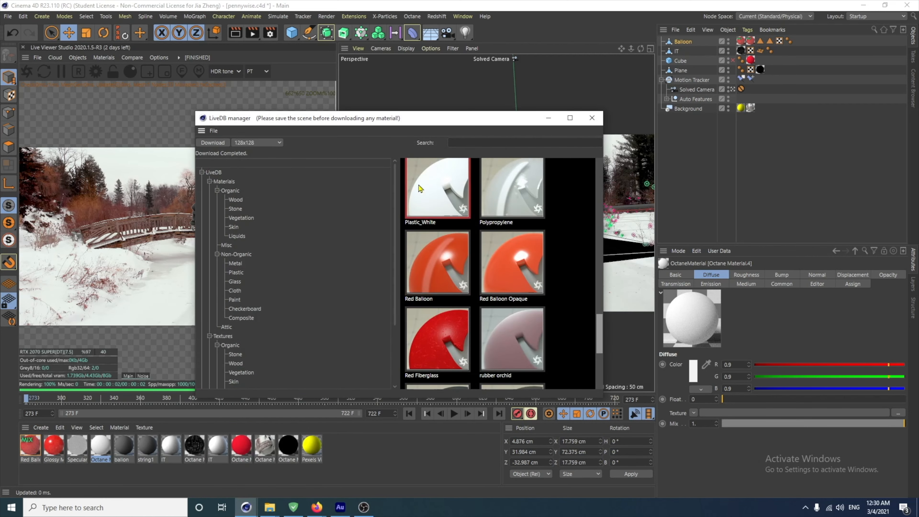
click(213, 142)
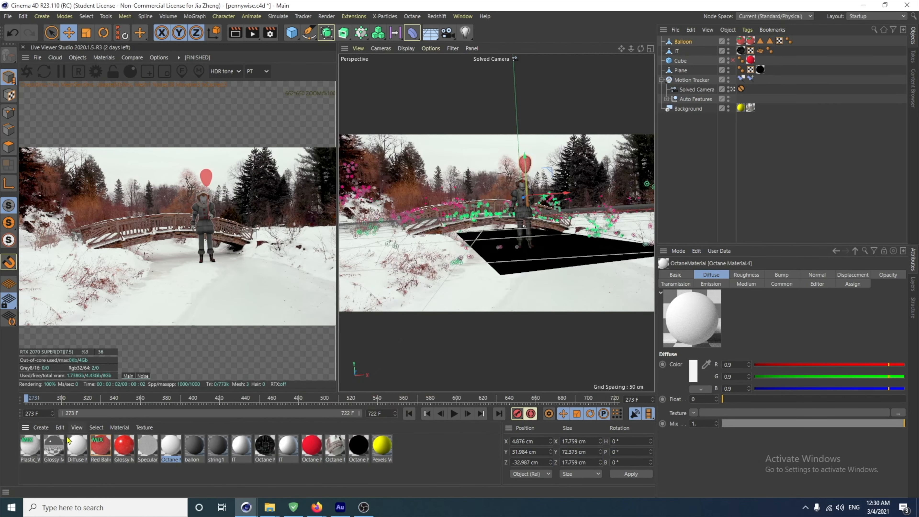
drag(736, 84, 751, 41)
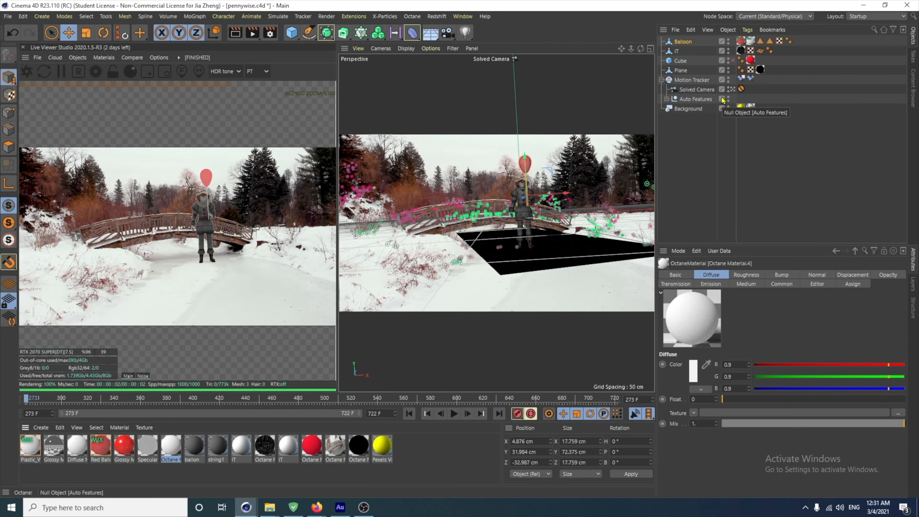
Step: Make the Balloon object a child of IT and record a keyframe for it at frame 273
click(682, 42)
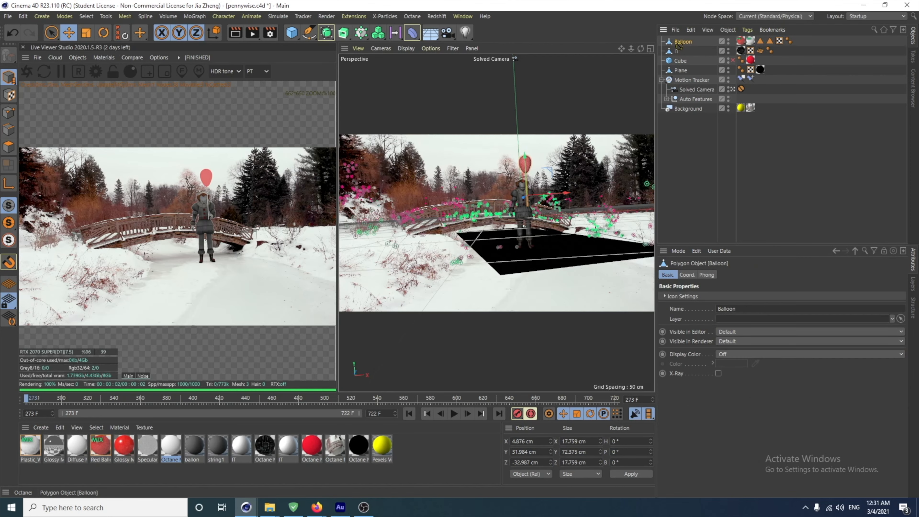
drag(679, 46, 679, 53)
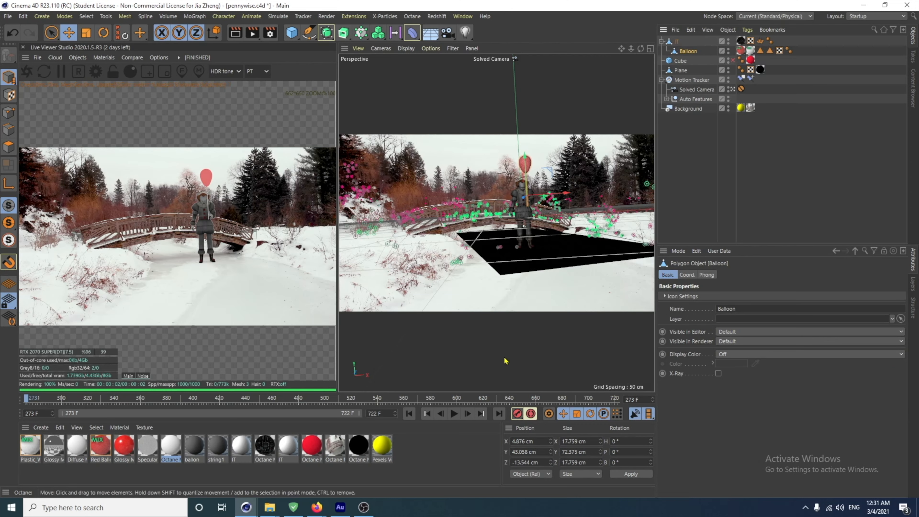
click(518, 416)
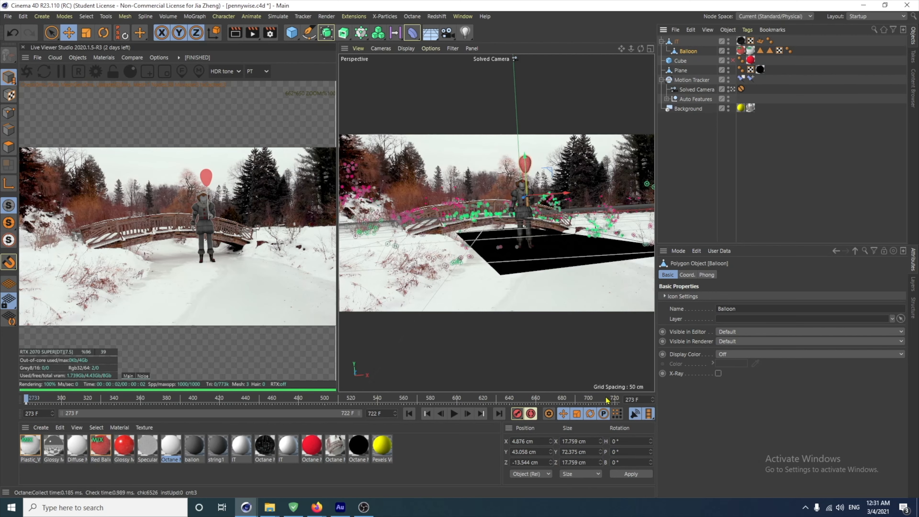
Step: Animate the balloon rising by keyframing it at Y about 192 cm on frame 722, and preview the animation from the start
click(618, 400)
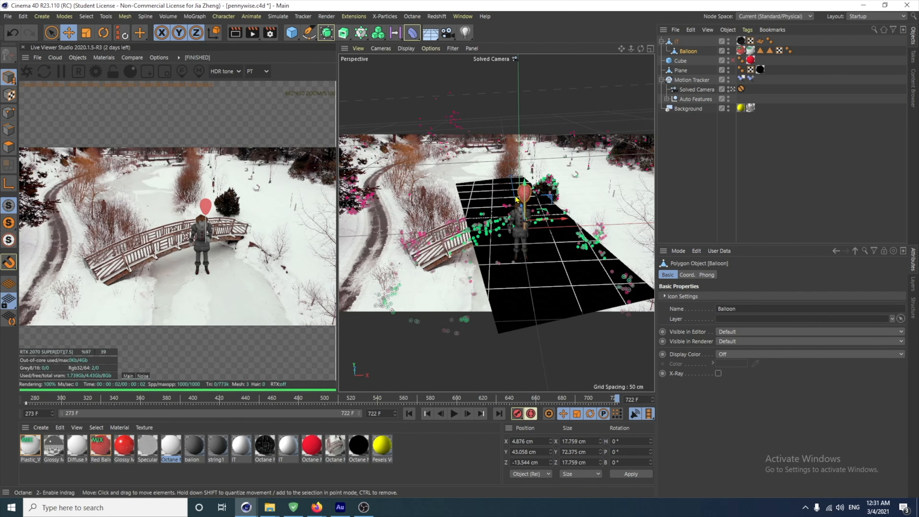
drag(524, 187, 525, 78)
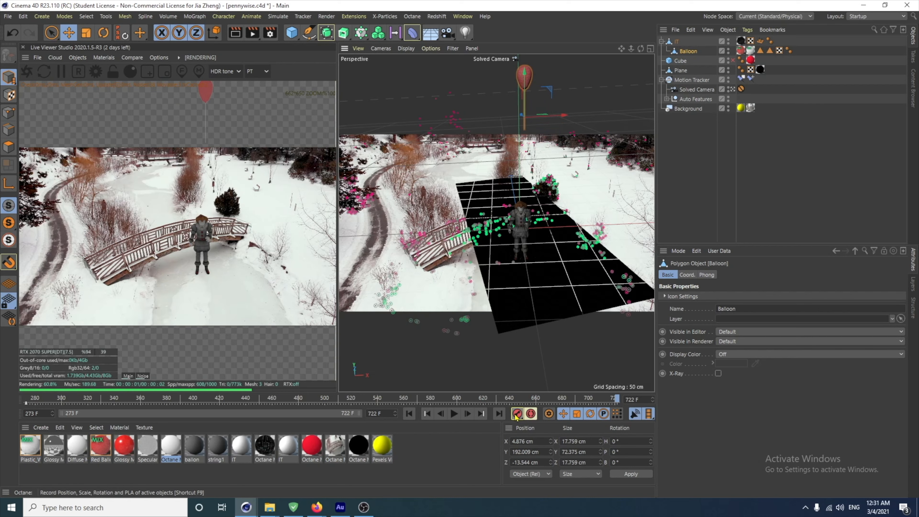
click(416, 414)
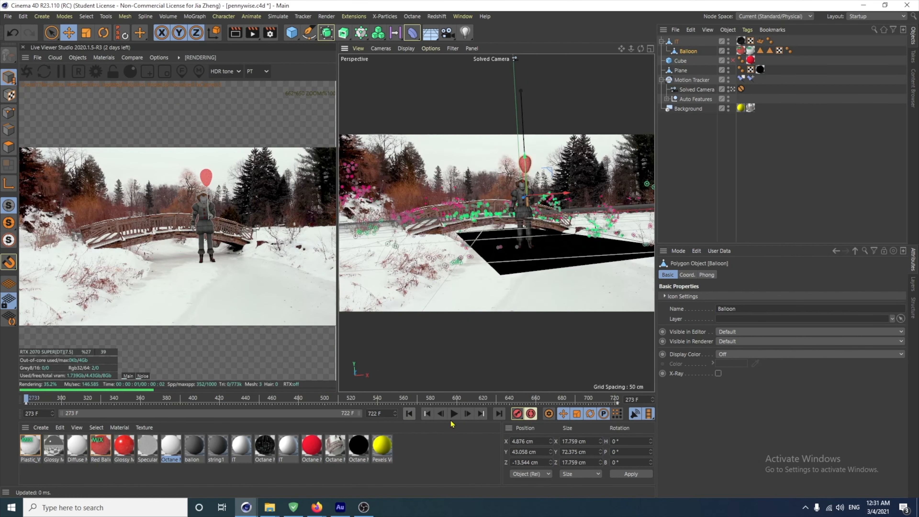
click(455, 414)
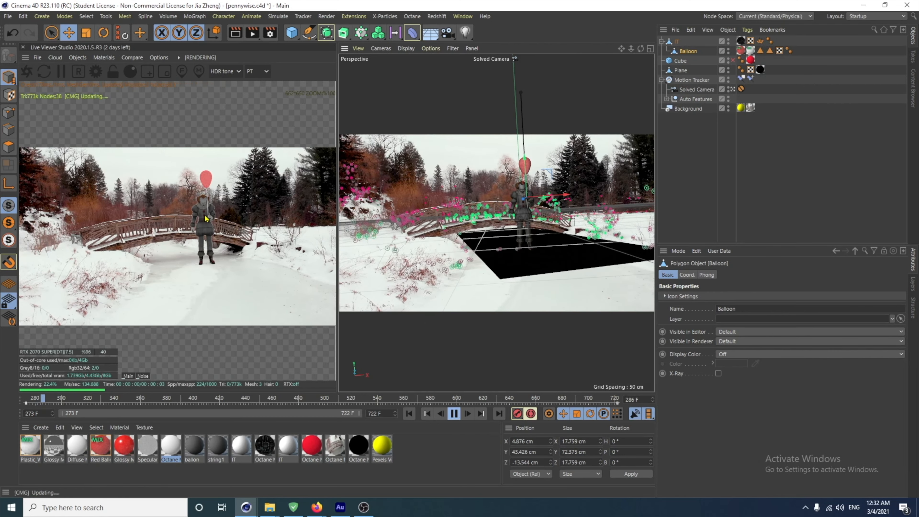
click(455, 415)
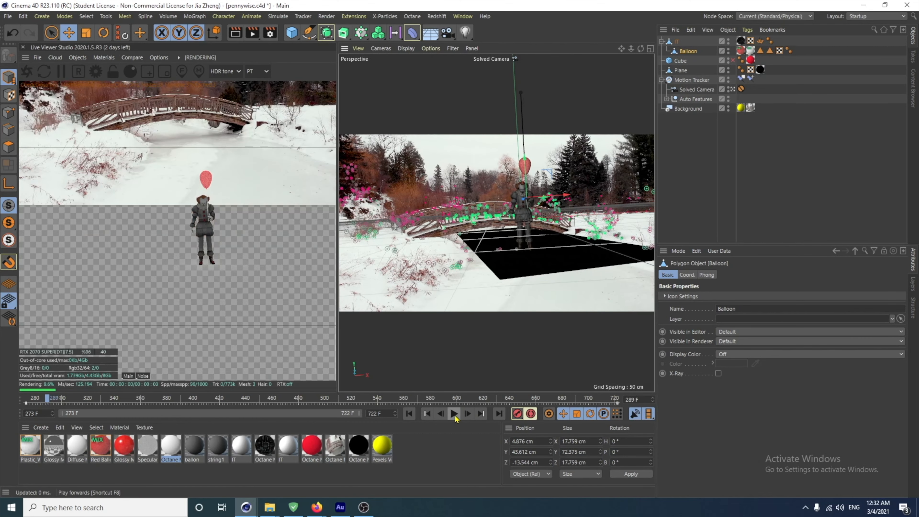
Step: Save the project and add an Octane HDRI environment to the scene
click(8, 16)
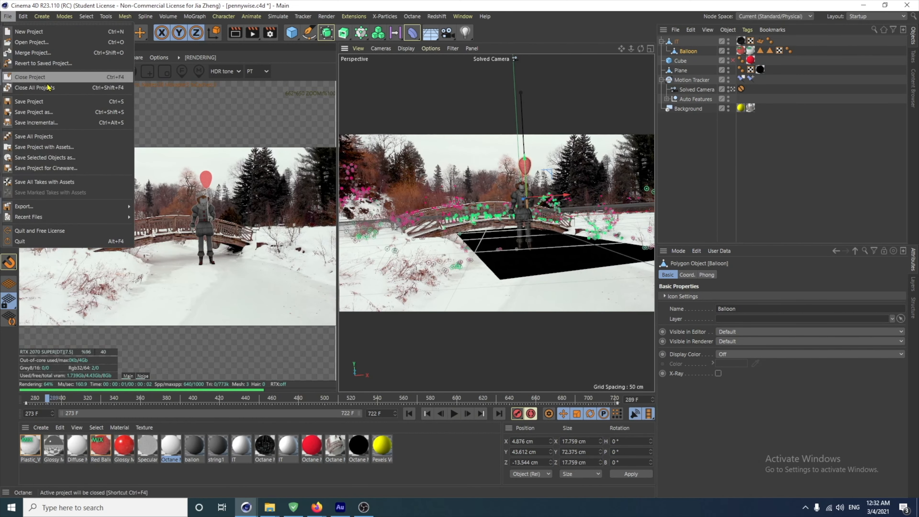
click(48, 103)
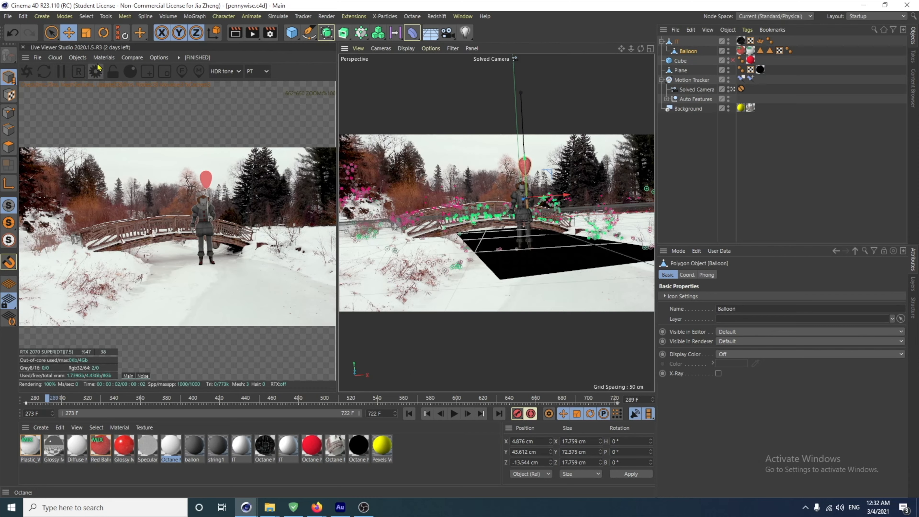
click(103, 57)
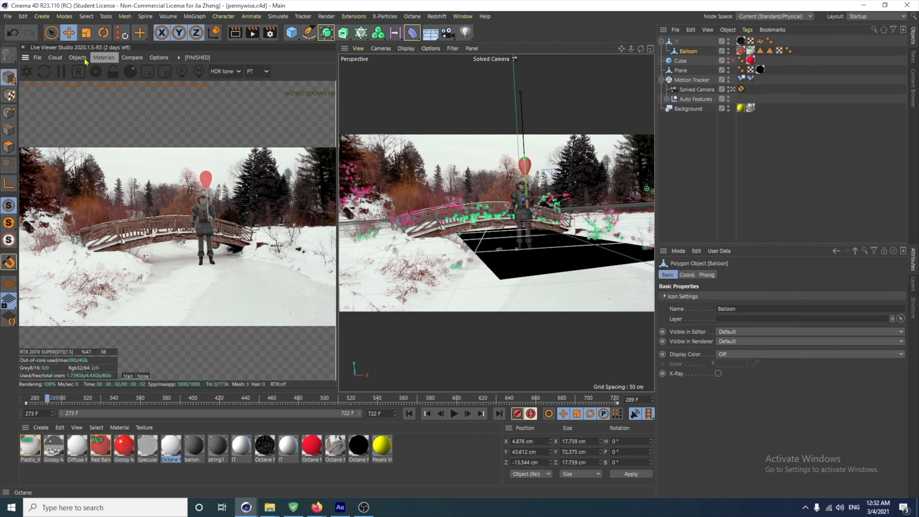
click(71, 58)
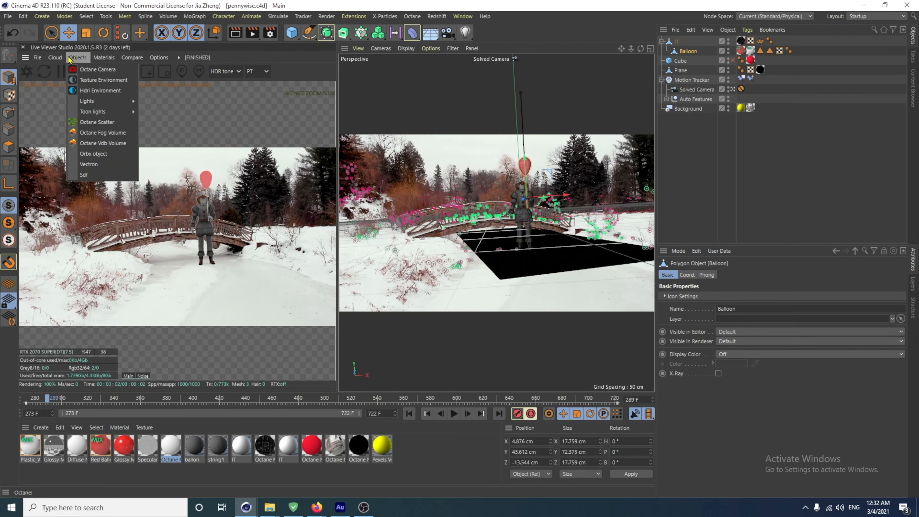
click(95, 91)
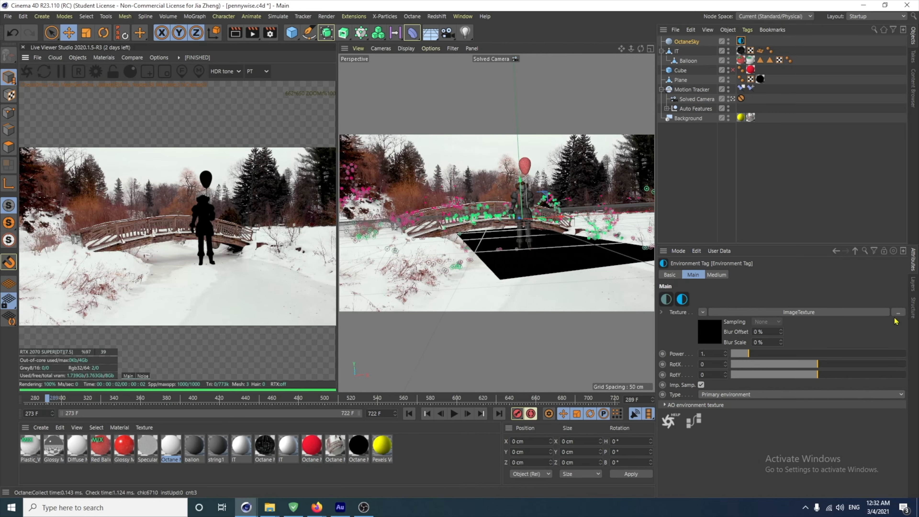
Step: Switch to Firefox and bring up the Pexels page of the snow-covered park footage
mouse_move(316, 507)
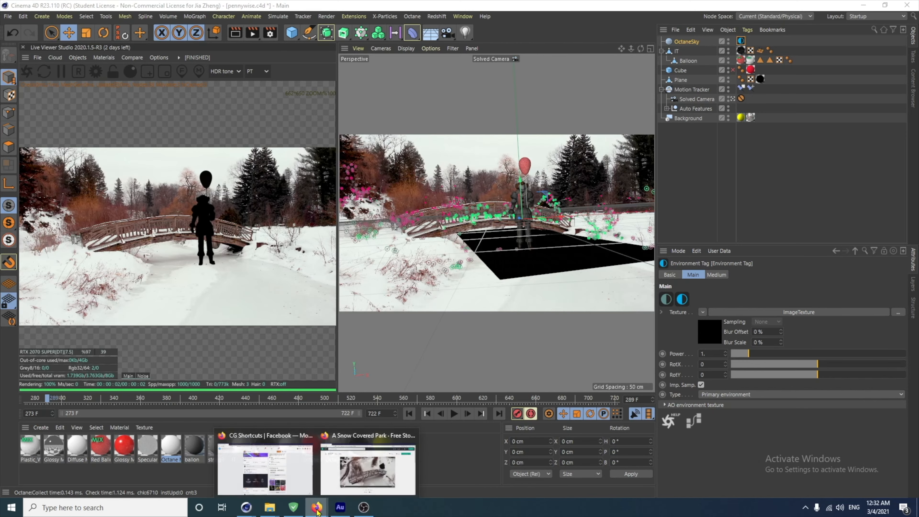
click(376, 469)
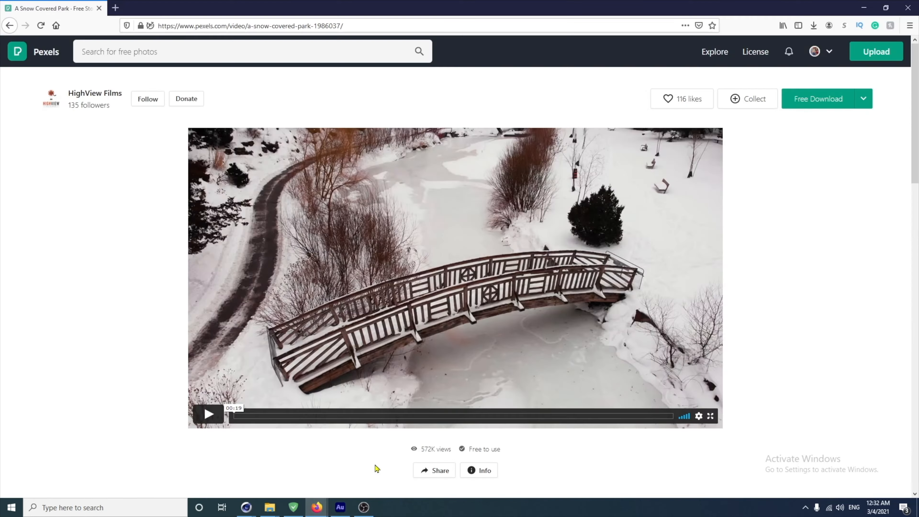
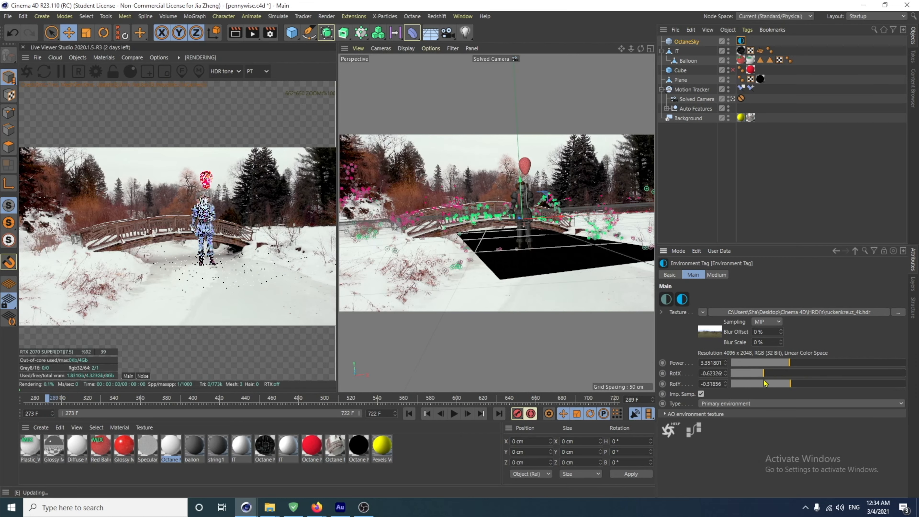
Step: Adjust RotY and power of the OctaneSky environment using ruckenkreuz_4k.hdr, judging the lighting through the Solved Camera
drag(790, 383, 828, 384)
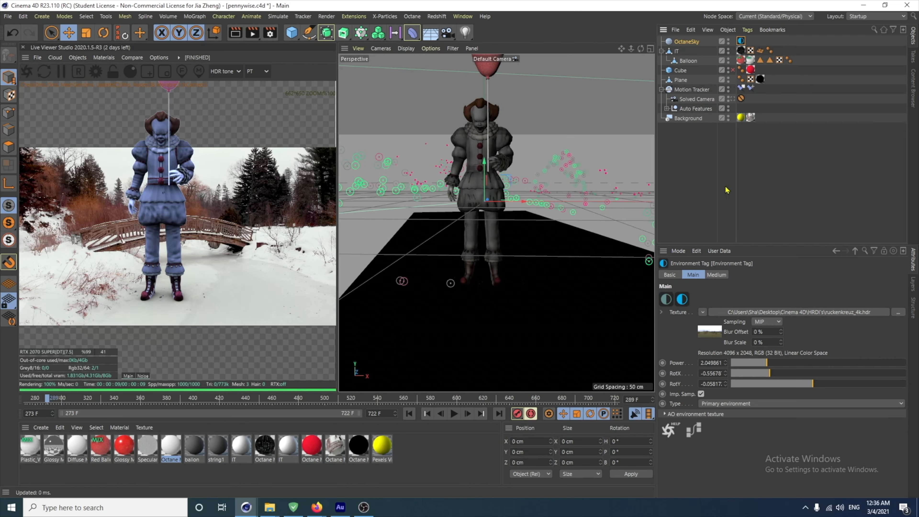
click(733, 99)
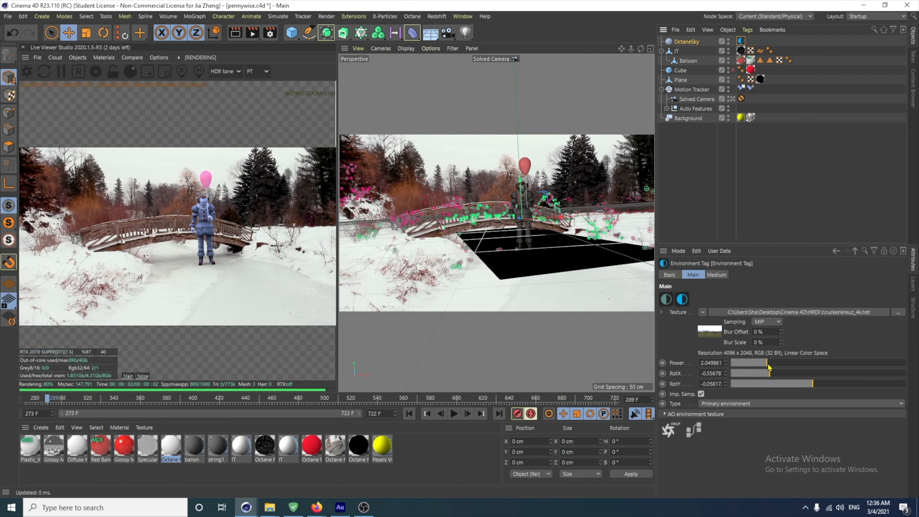
drag(768, 367, 777, 367)
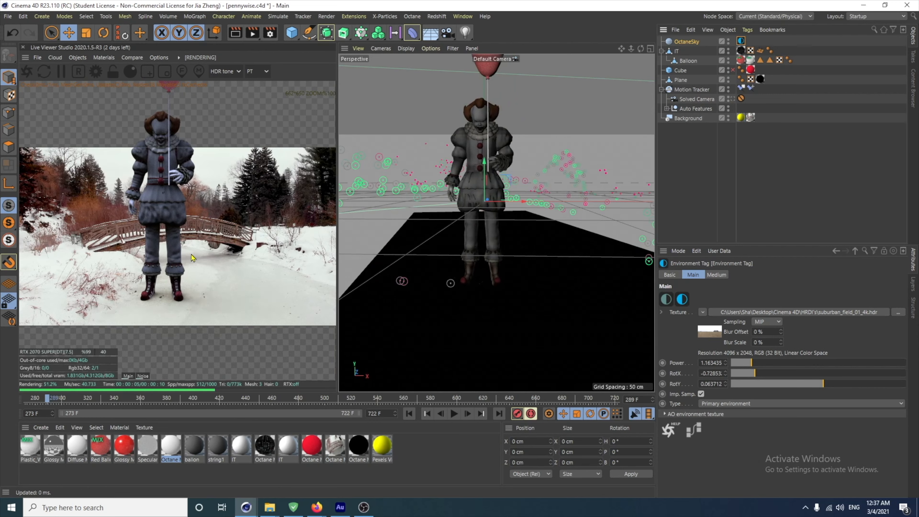
Step: Return to the Solved Camera view and set the power of the suburban_field_01_4k.hdr environment to about 4.13
click(733, 99)
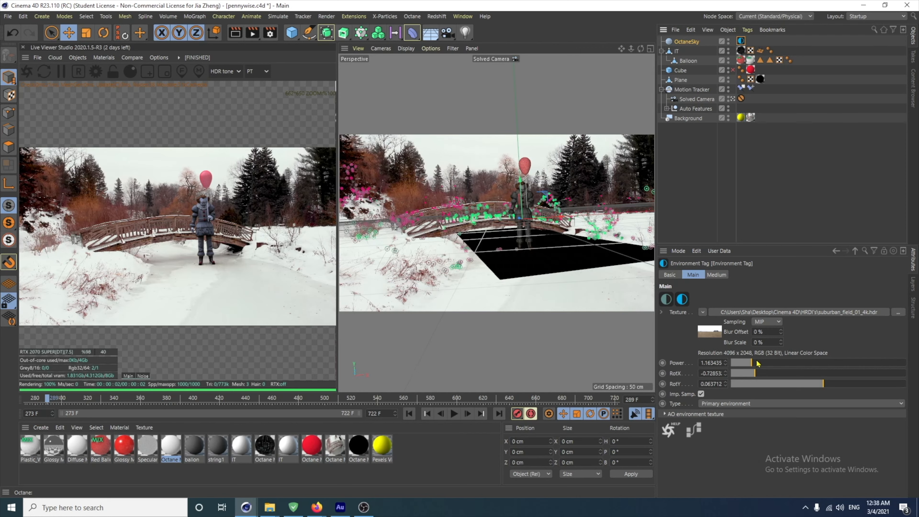
drag(756, 363, 839, 363)
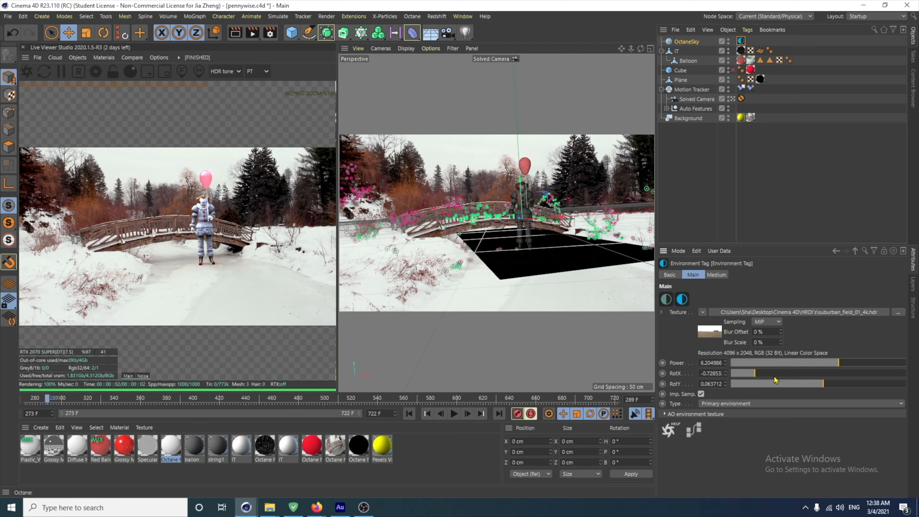
drag(839, 364, 802, 363)
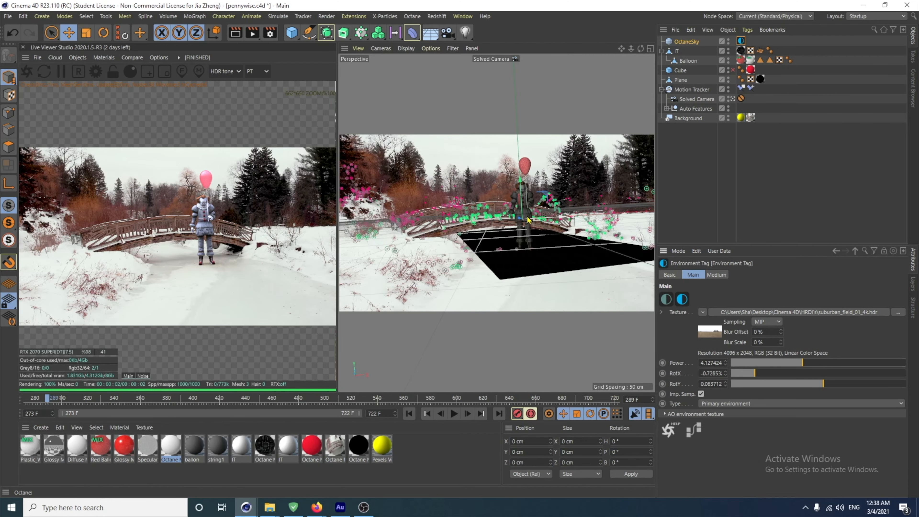
Step: At frame 273, add a plane and lower it to Y about -36.8 cm near Pennywise's feet, viewed through the default camera
click(409, 413)
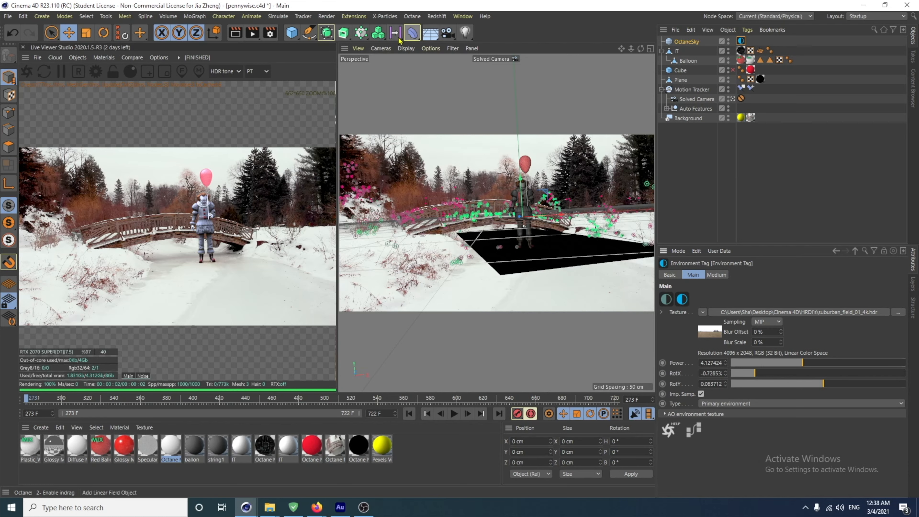
click(293, 33)
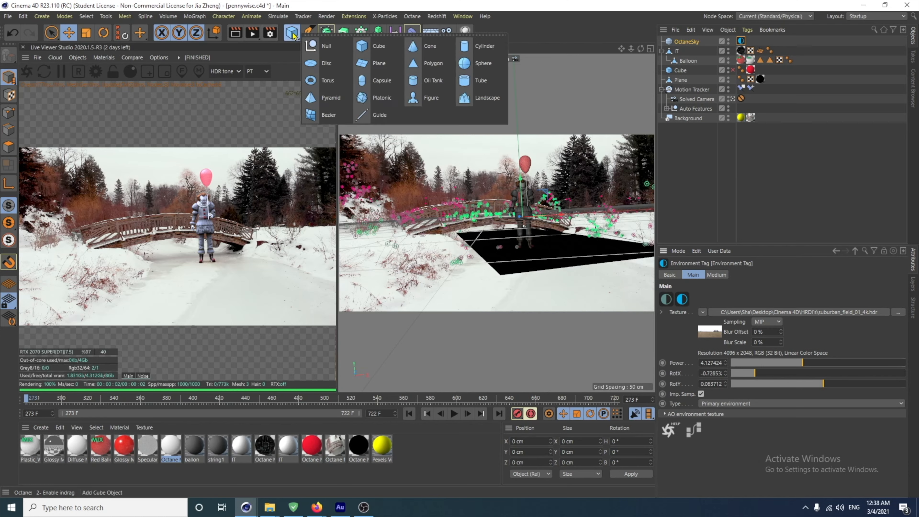
click(362, 63)
click(515, 59)
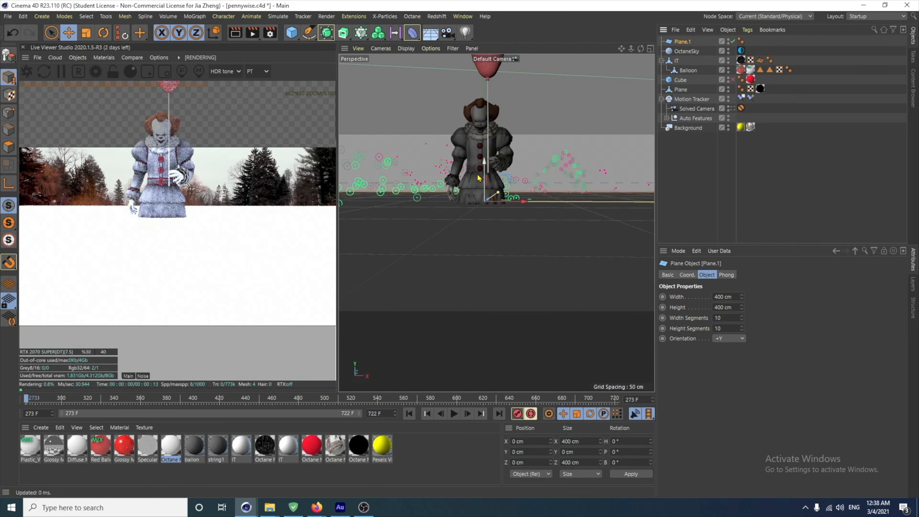
drag(485, 178, 503, 266)
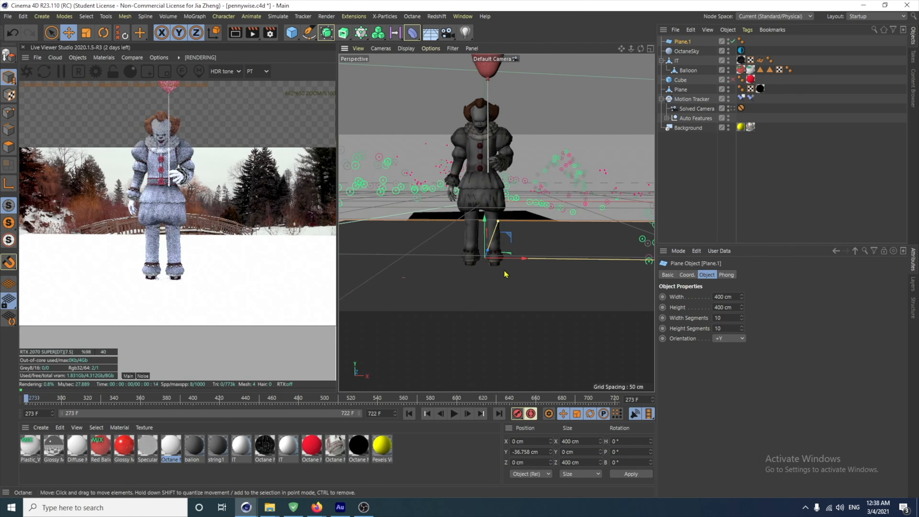
scroll(498, 257, up, 3)
scroll(519, 296, down, 8)
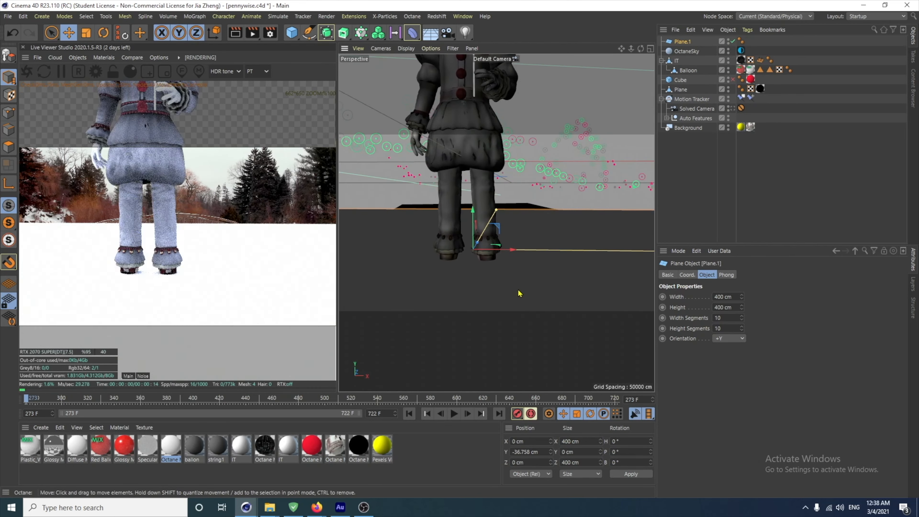
alt+middle_drag(505, 349, 510, 301)
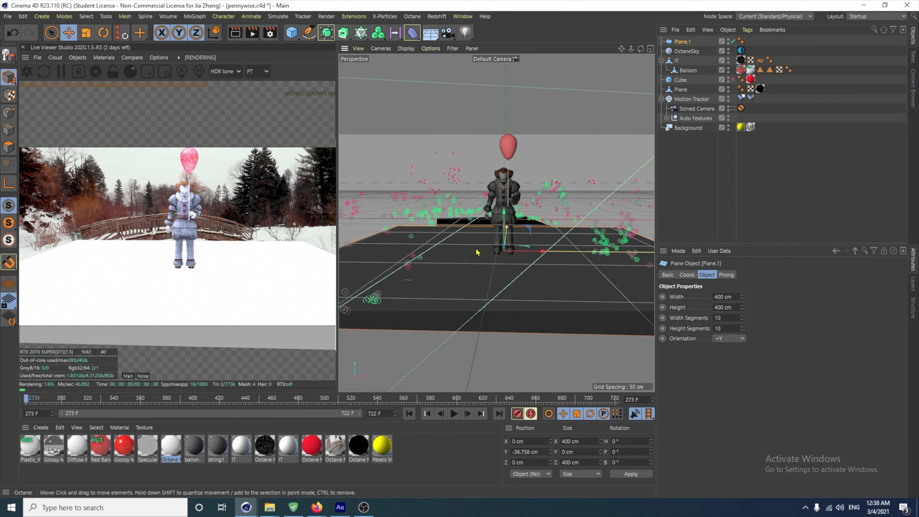
Step: Scale the new plane down uniformly to about 14 by 14 cm
click(90, 35)
drag(539, 250, 535, 268)
scroll(505, 253, up, 10)
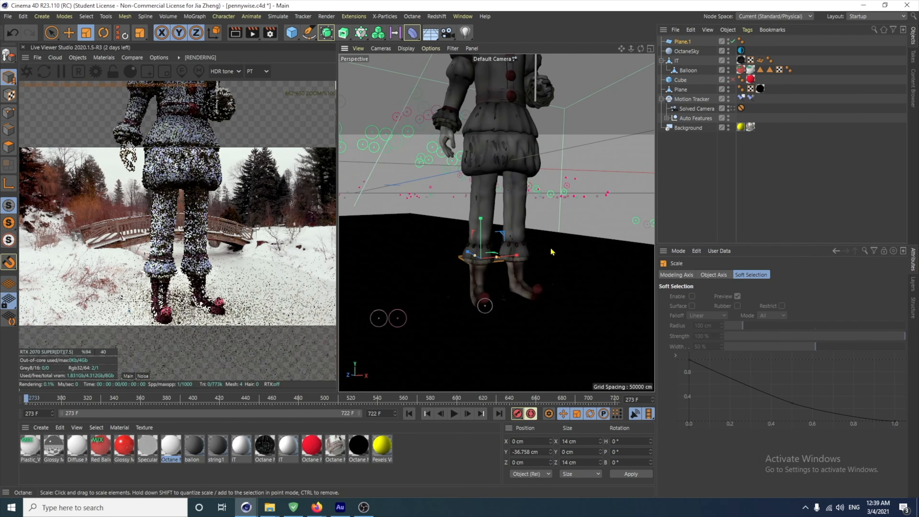
Step: Move the small plane to Pennywise's shoe at about X -9.6, Y -43.2, Z -25 cm and scale it to about 6.1 by 8.3 cm
click(68, 33)
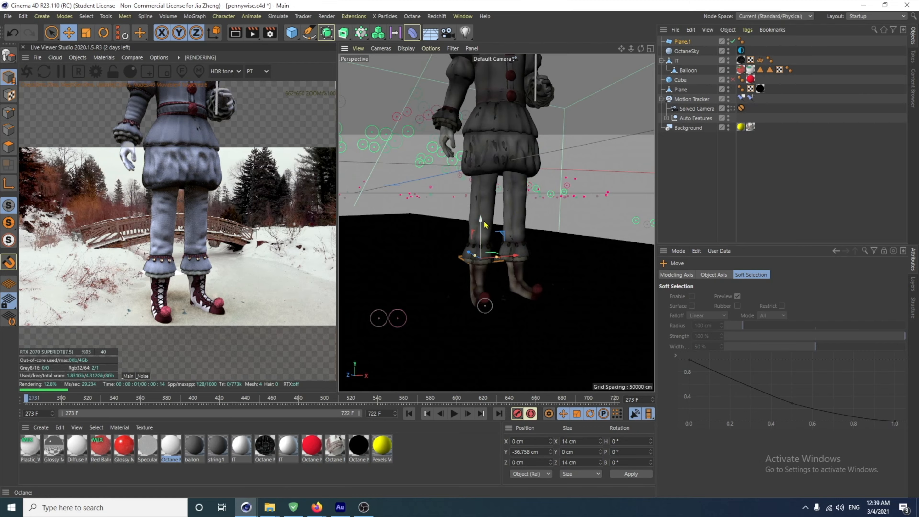
drag(483, 224, 495, 294)
key(t)
click(68, 32)
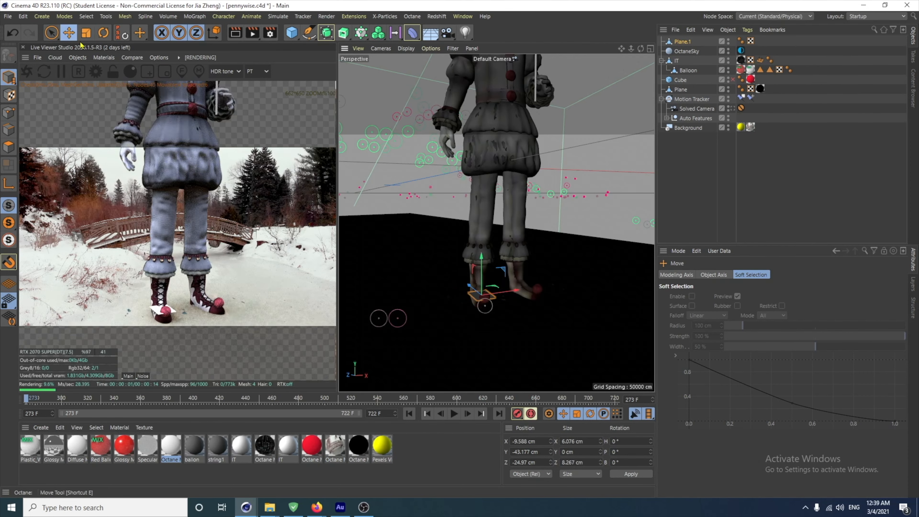
Step: Lower the small plane under Pennywise's shoe to about Y -46.6 cm and rename it emitter 1
drag(483, 257, 483, 270)
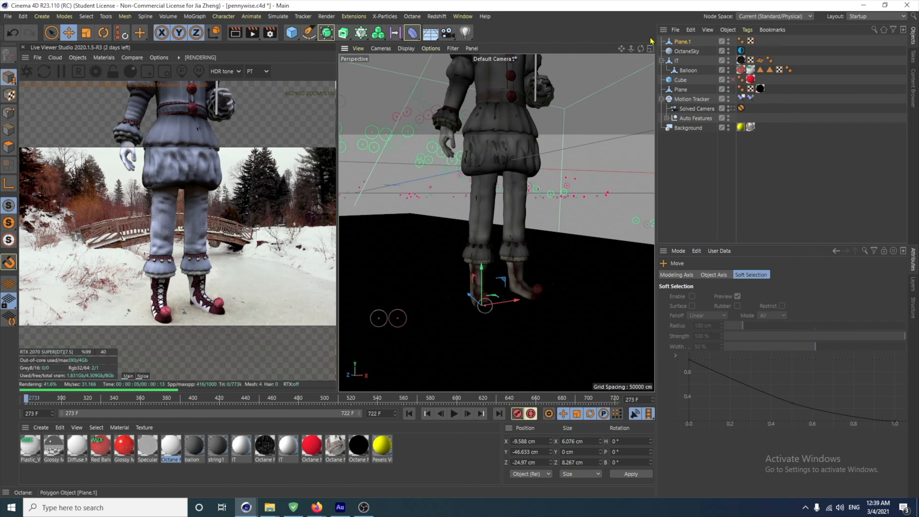
double_click(684, 41)
text(e)
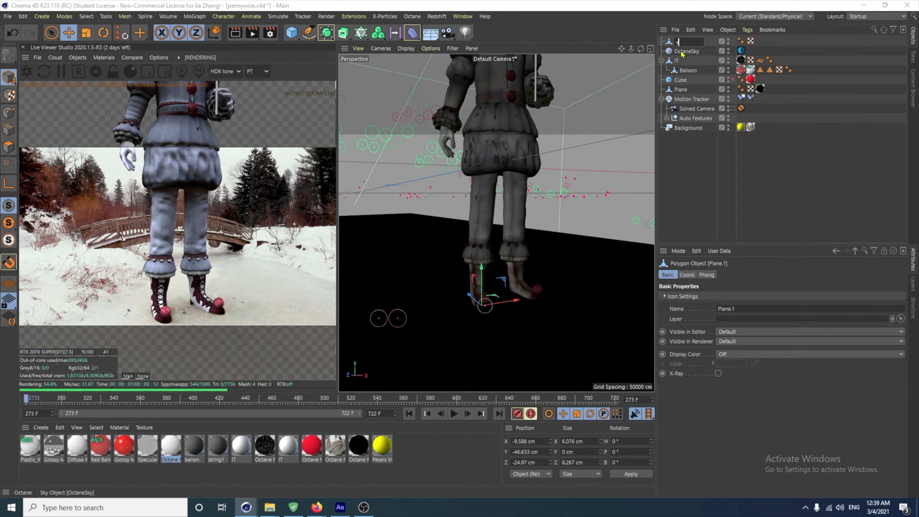
text(mitter 1)
key(Return)
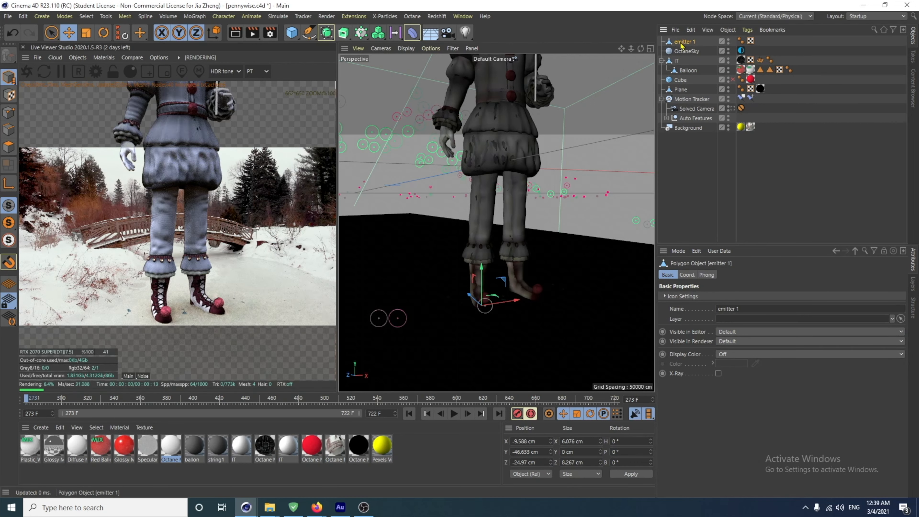
Step: Duplicate emitter 1, place the copy at the other shoe at about X 8.3, Z -19.7 cm, and shift the original to about Z -22.1 cm
key(ctrl+c)
key(ctrl+v)
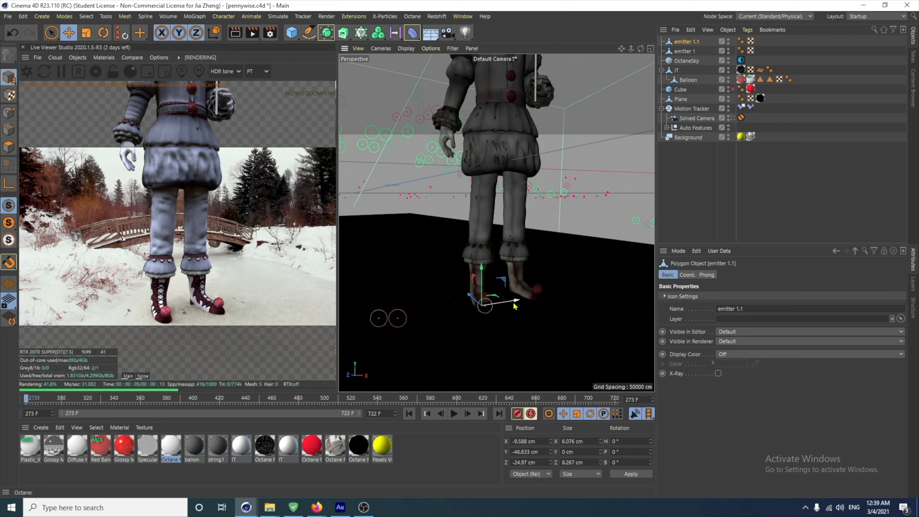
drag(528, 295, 525, 276)
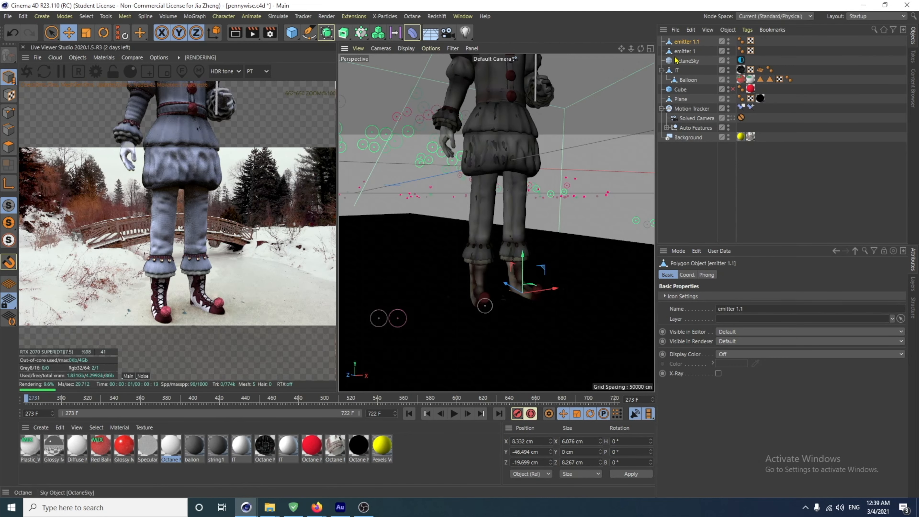
click(685, 51)
drag(478, 299, 474, 297)
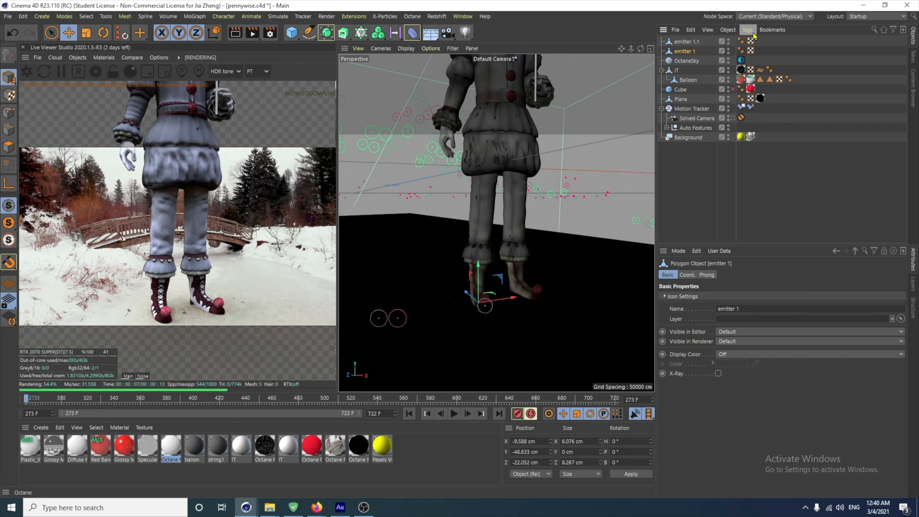
Step: Add a TurbulenceFD Emitter tag to emitter 1 with temperature and density values of 1, and copy the tag to emitter 1.1
click(746, 32)
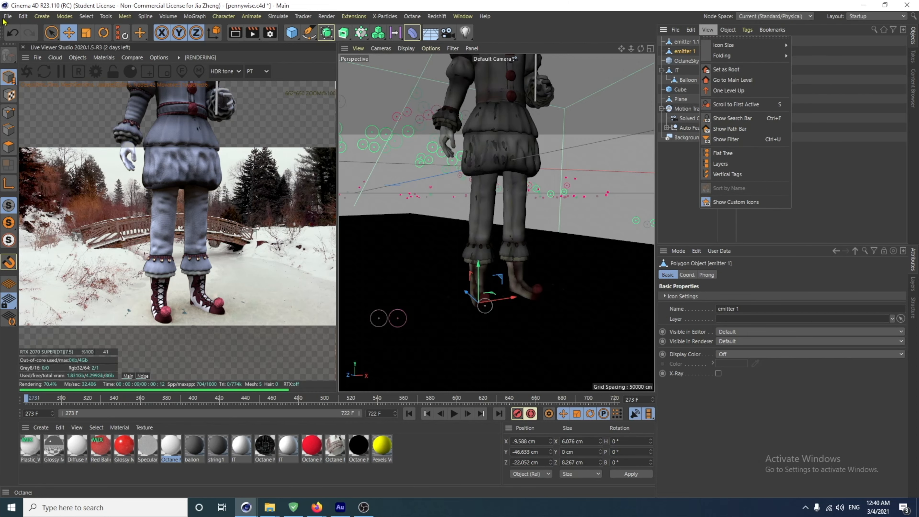
click(8, 16)
key(Escape)
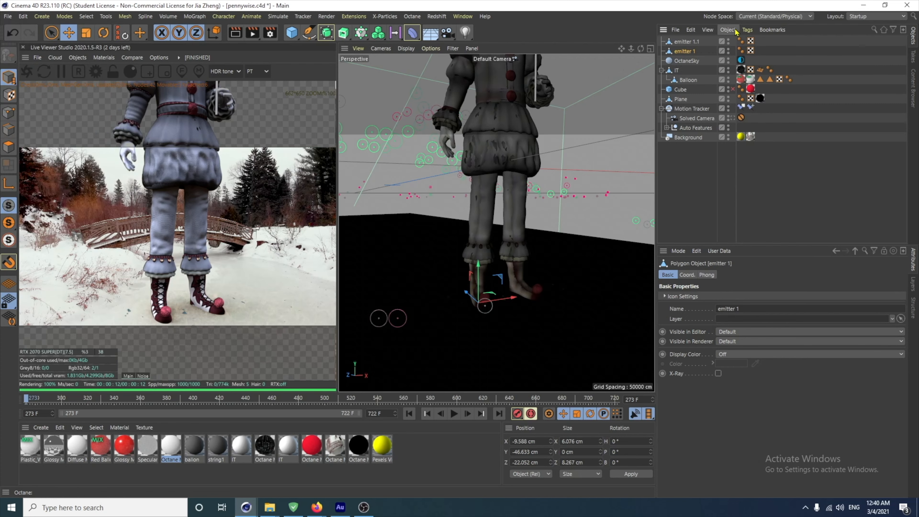
click(748, 30)
mouse_move(806, 198)
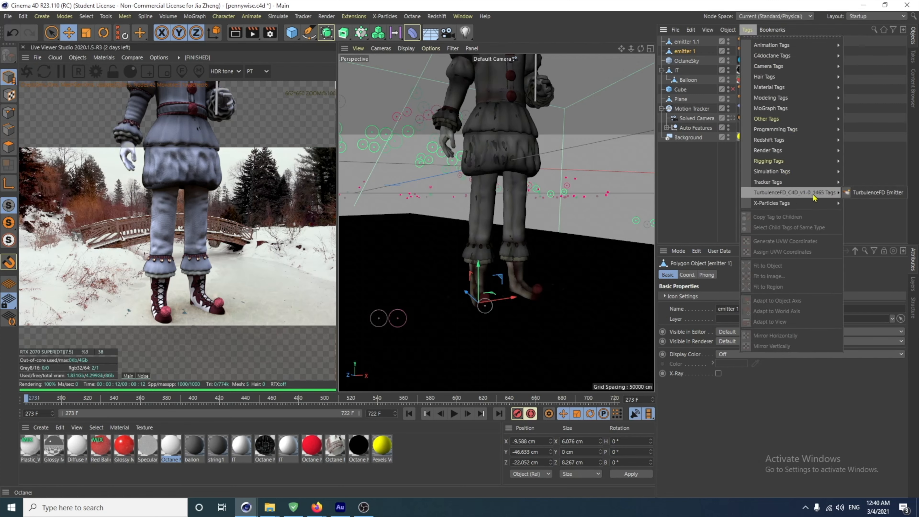
click(861, 193)
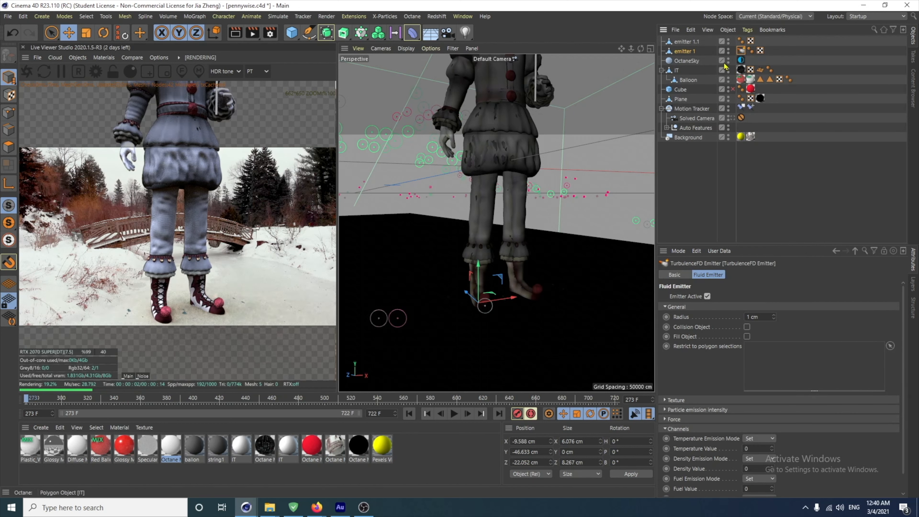
scroll(796, 375, down, 1)
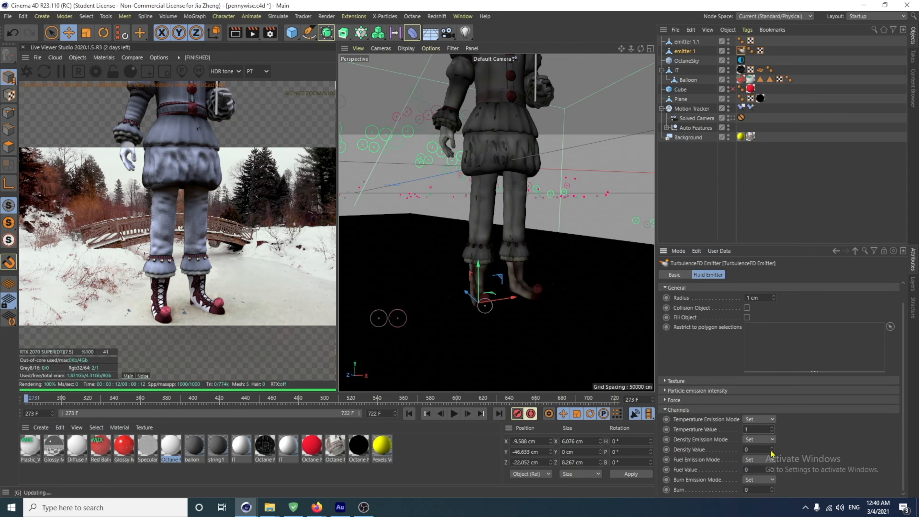
drag(752, 450, 727, 454)
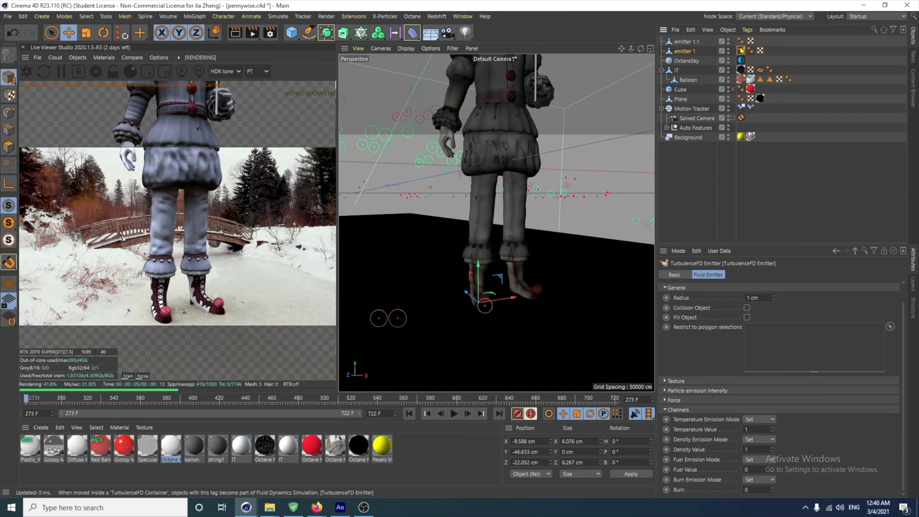
ctrl+drag(754, 42, 756, 42)
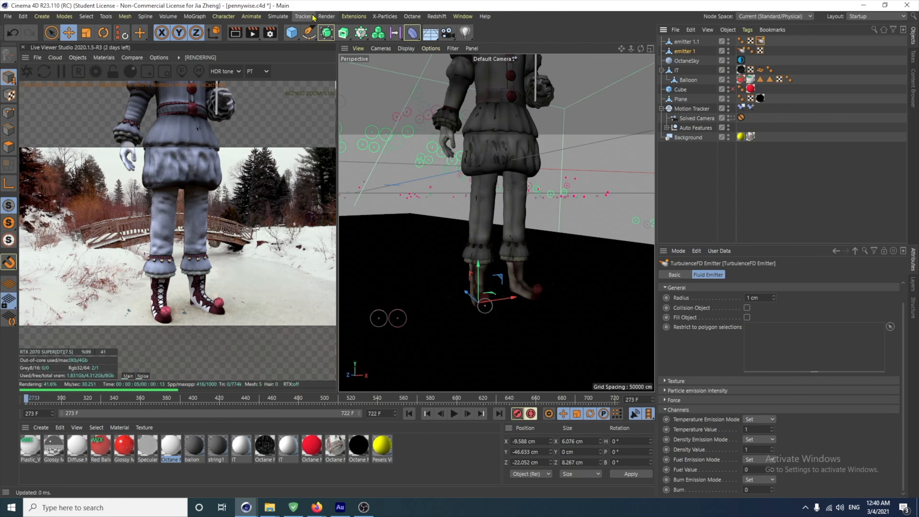
Step: Add a TurbulenceFD Container to the scene
click(354, 17)
mouse_move(405, 199)
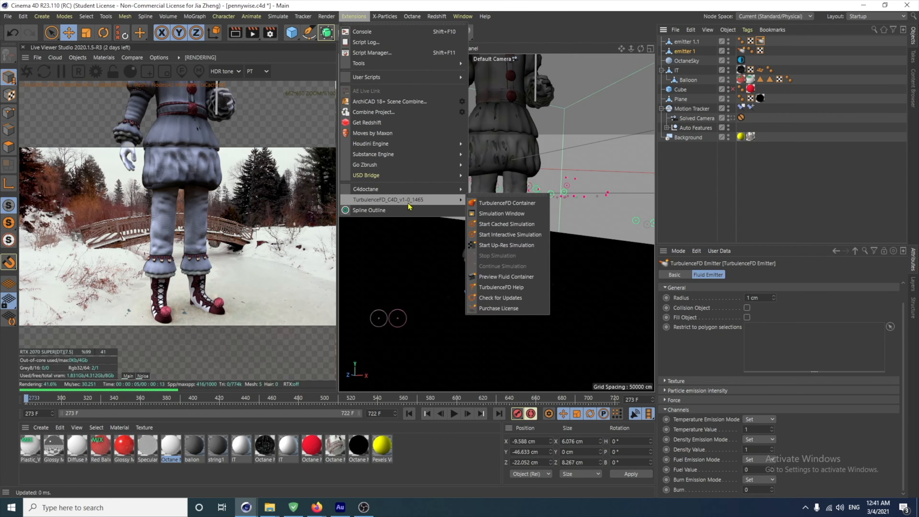
click(488, 205)
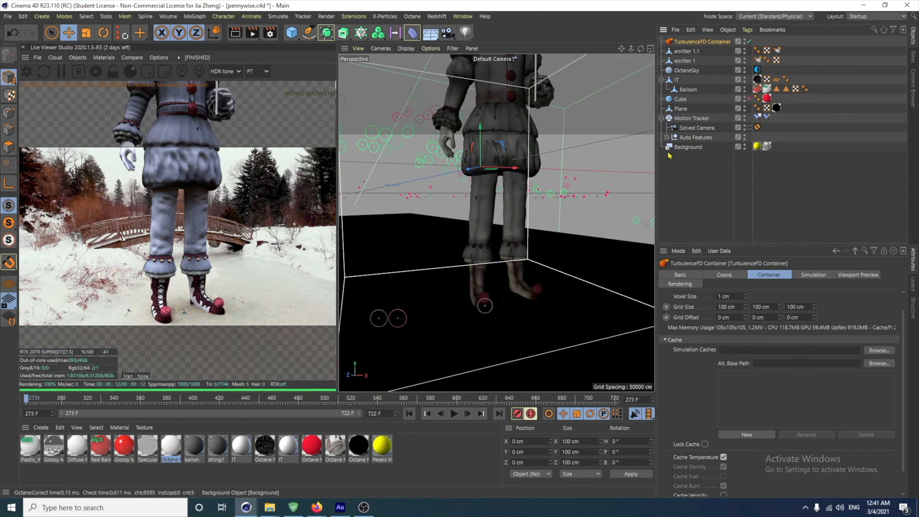
Step: Try X grid sizes of 300 cm and 200 cm for the TurbulenceFD Container around Pennywise
scroll(588, 222, down, 5)
scroll(588, 222, up, 3)
alt+drag(588, 222, 537, 254)
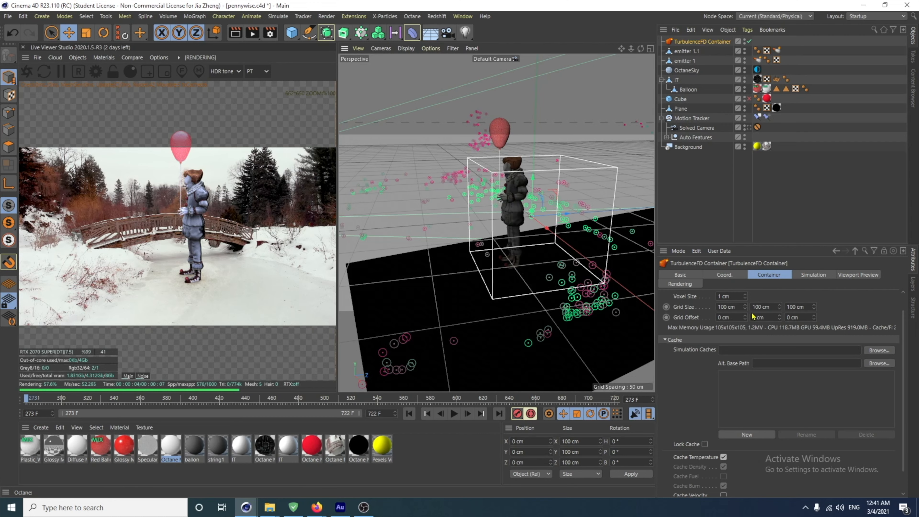
click(740, 304)
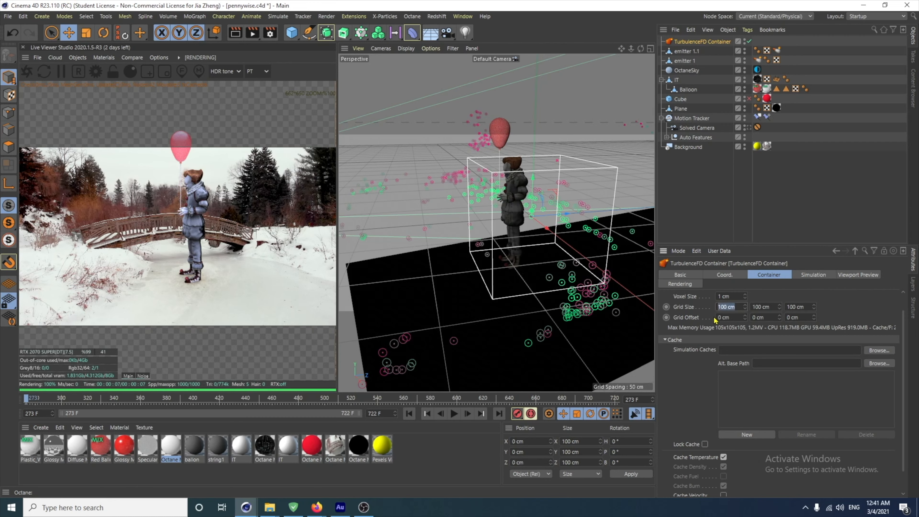
text(300)
key(Return)
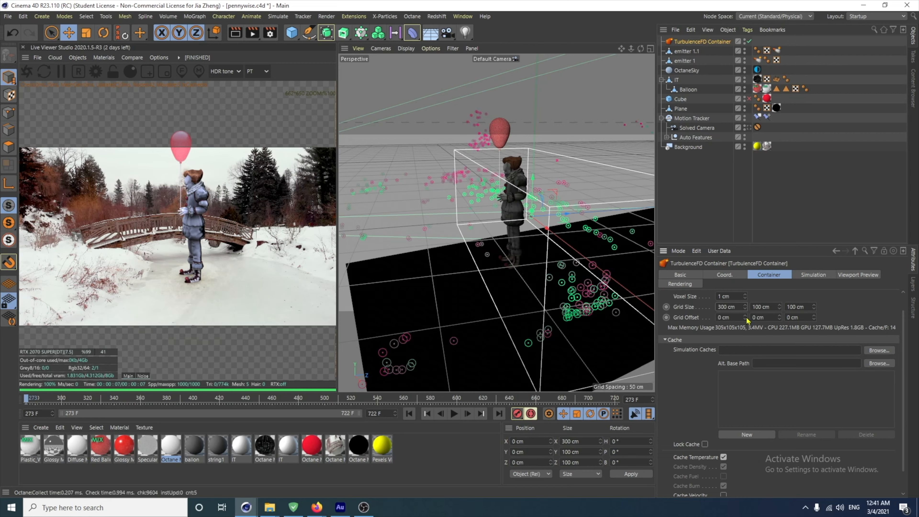
double_click(722, 307)
text(200)
key(Return)
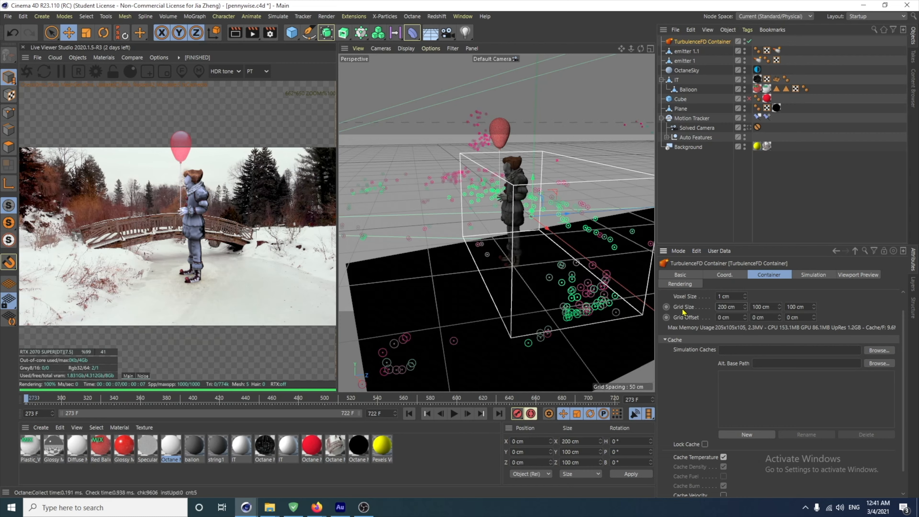
Step: Set the container's grid size to 150 cm in X and 150 cm in Y
alt+drag(566, 298, 492, 322)
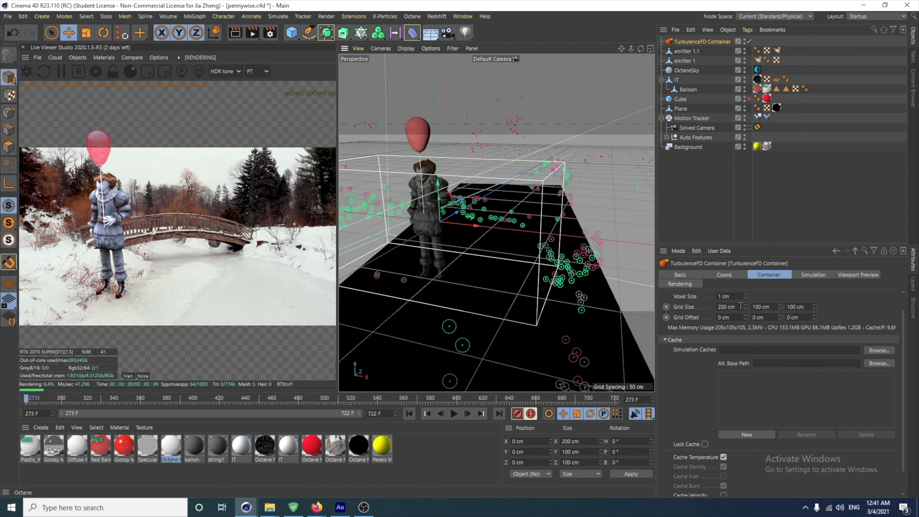
double_click(721, 307)
text(150)
key(Return)
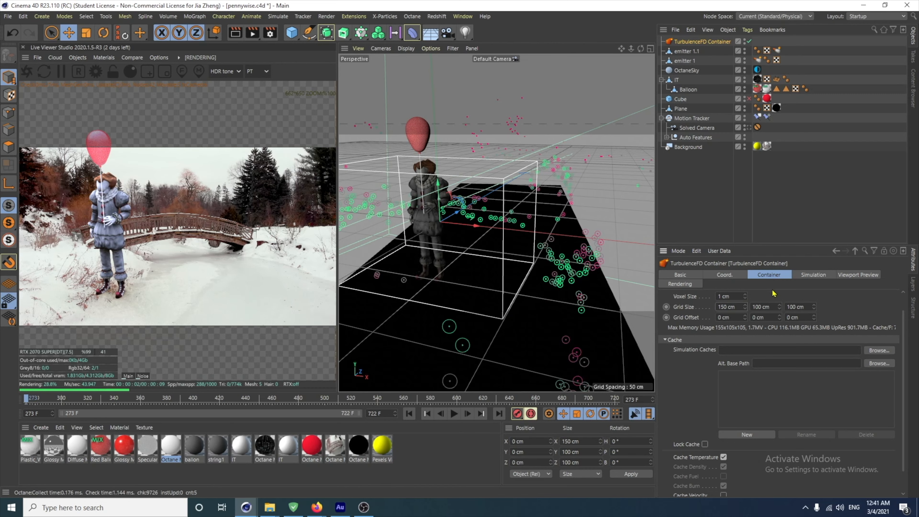
double_click(769, 307)
text(150)
key(Return)
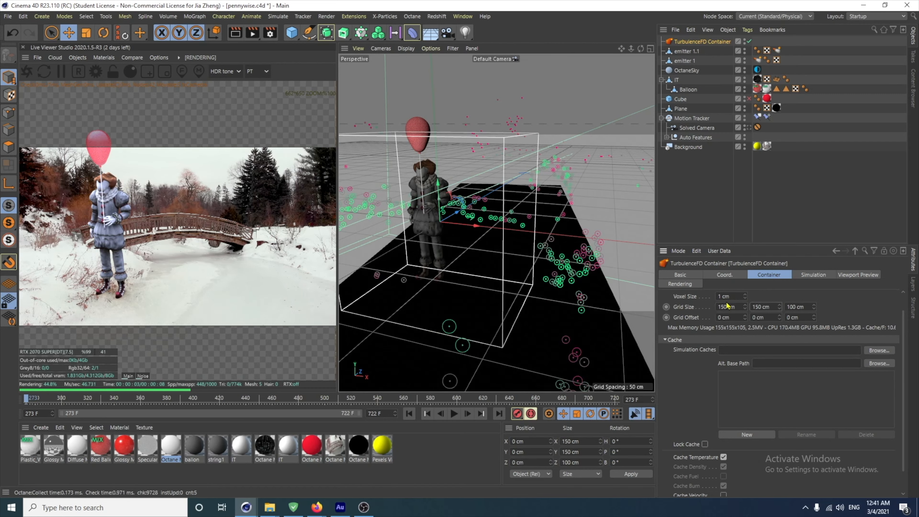
Step: Try a container grid height of 250 cm, and reduce it to 200 cm in Y
double_click(763, 307)
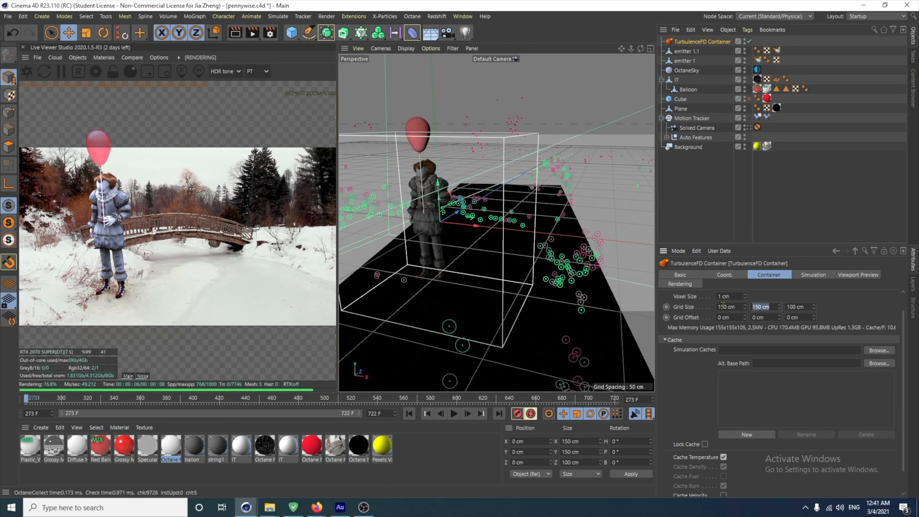
text(250)
key(Return)
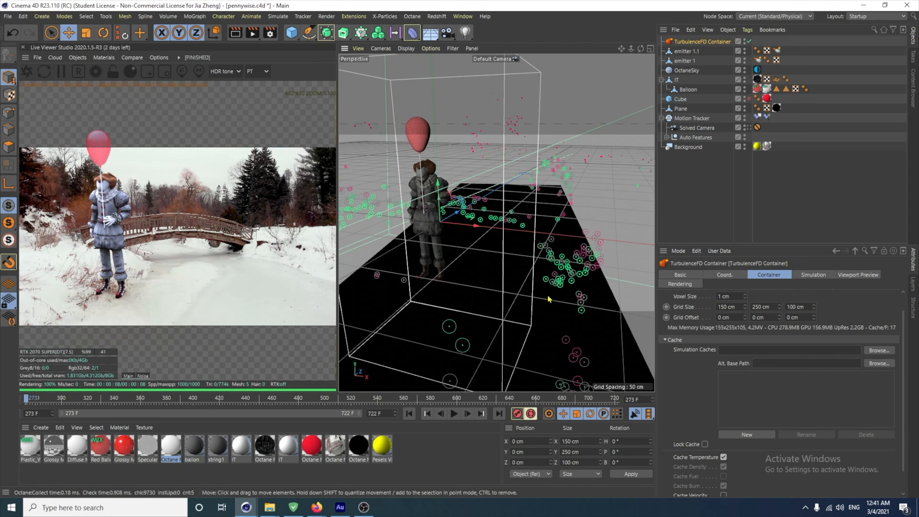
alt+drag(525, 315, 507, 284)
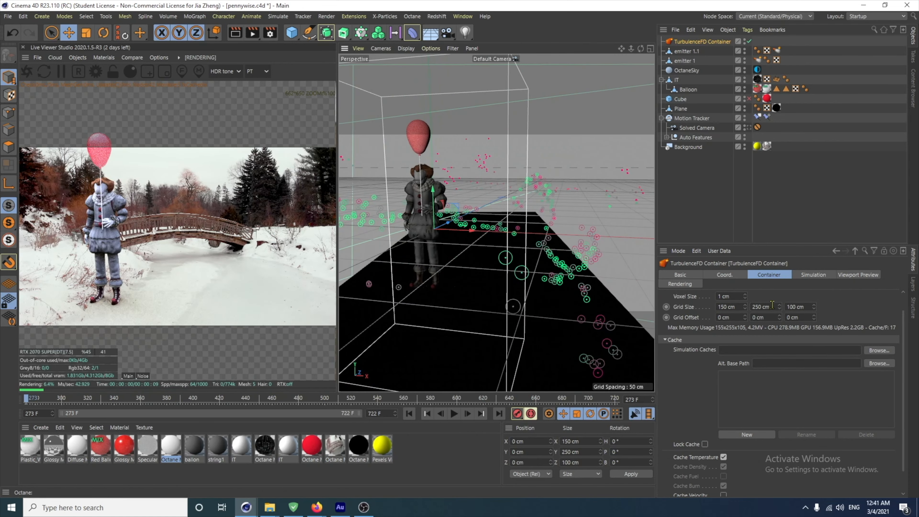
double_click(763, 307)
text(200)
key(Return)
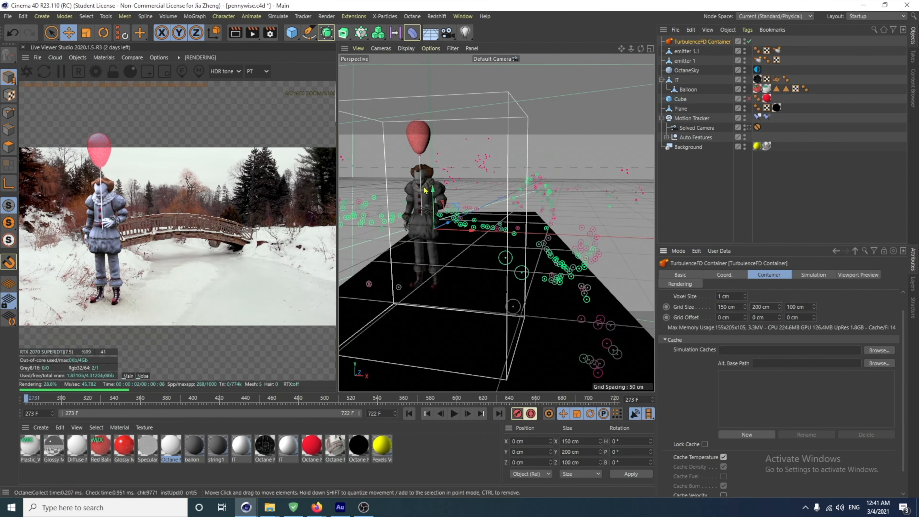
Step: Set the start of the container's simulation frame range to frame 450
click(814, 275)
double_click(763, 365)
text(450)
key(Return)
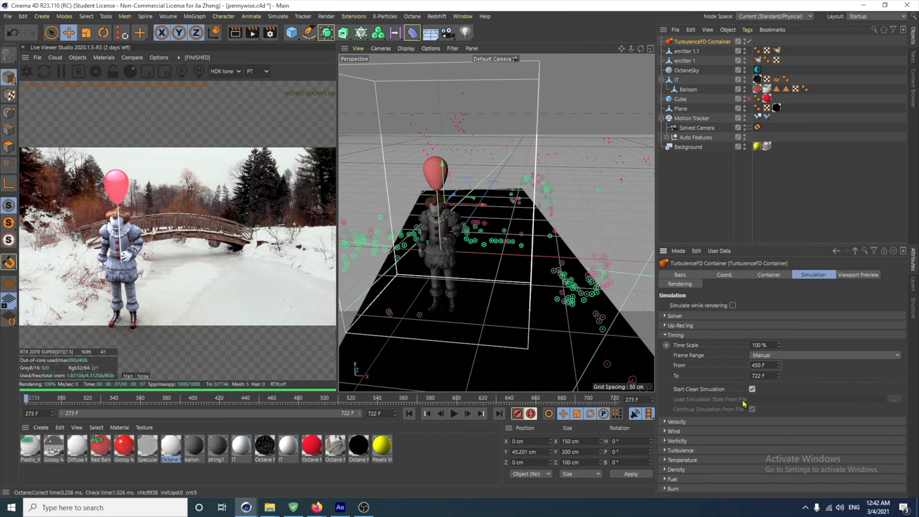
click(664, 336)
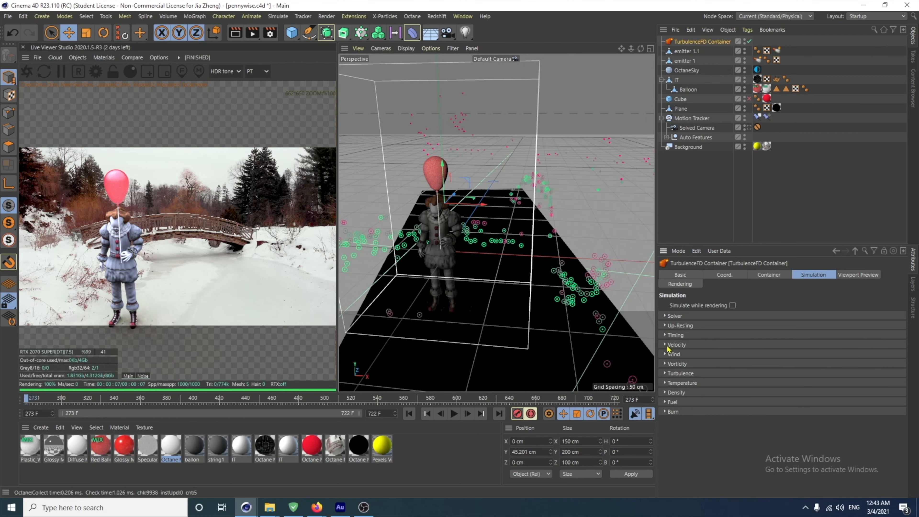
Step: Set the simulation's wind speed to 30 cm and its wind direction to 0 in X and 50 in Y
click(666, 346)
click(666, 346)
click(665, 354)
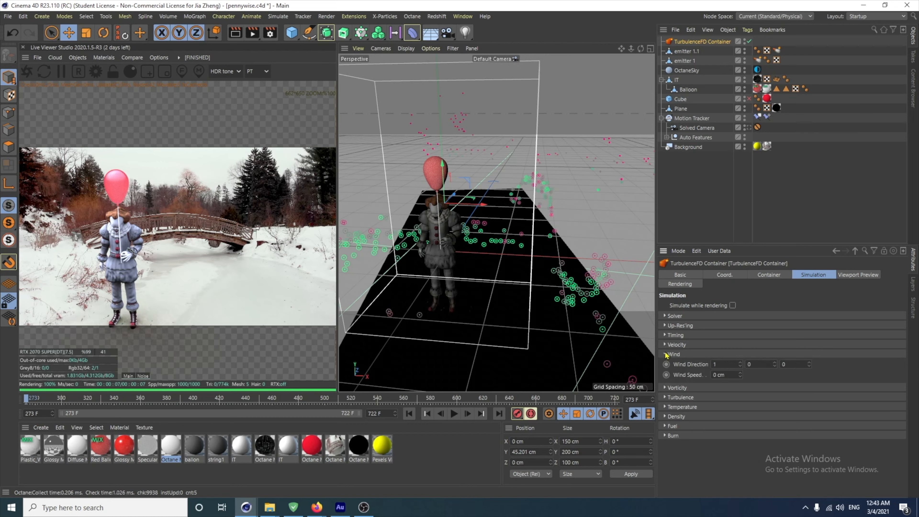
click(735, 375)
text(30)
double_click(720, 364)
text(0)
key(Tab)
text(50)
key(Return)
click(665, 355)
Step: Set the vorticity of the container's simulation to 30
click(666, 364)
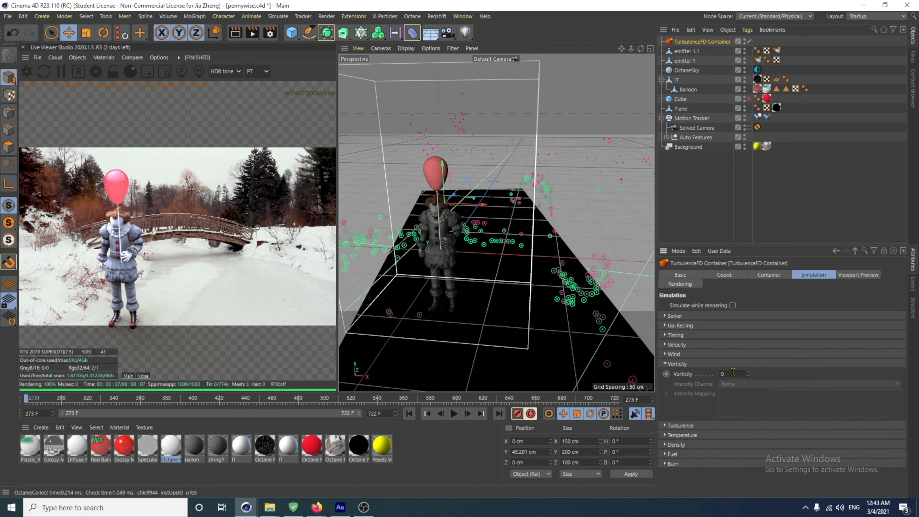
drag(725, 374, 686, 370)
text(30)
key(Return)
click(733, 384)
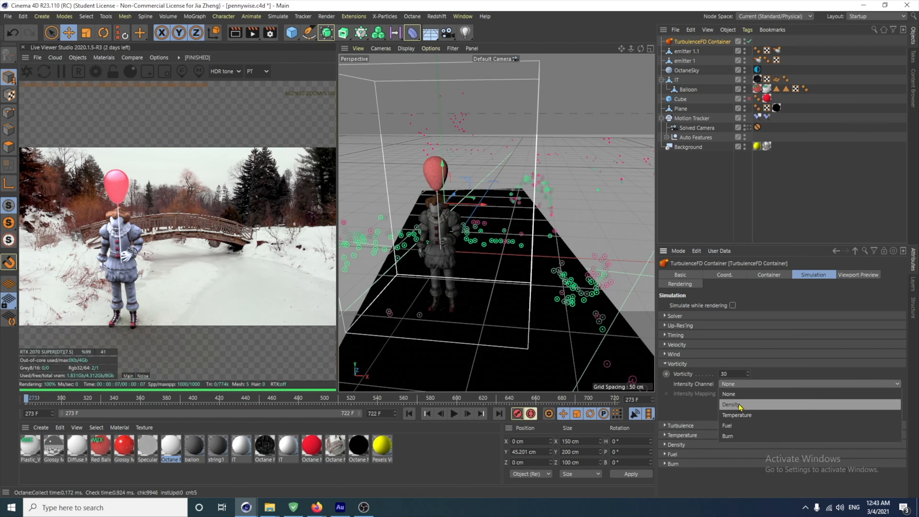
click(733, 393)
click(666, 364)
Step: Set the simulation's turbulence intensity to 25 cm, with a smallest size of 3 cm and a largest size of 25 cm
click(666, 373)
drag(733, 384, 698, 383)
text(25)
key(Return)
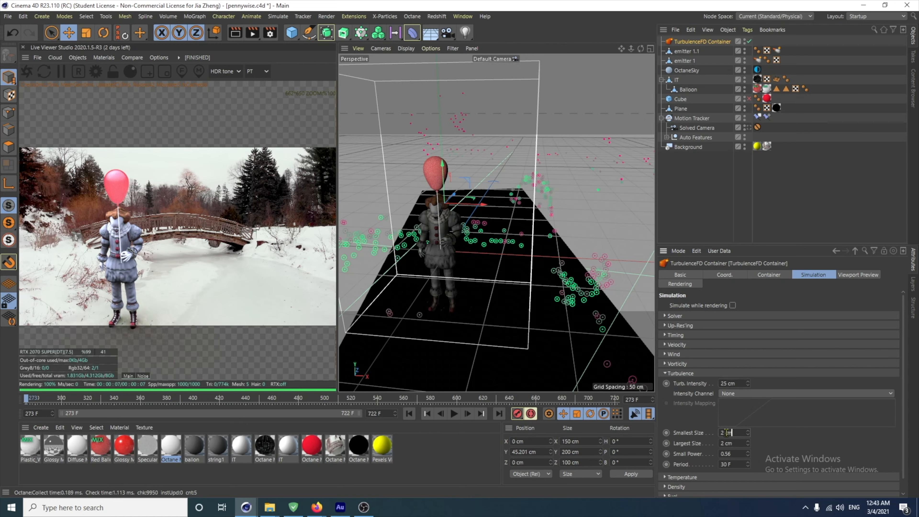
drag(733, 431, 688, 444)
text(3)
key(Return)
text(25)
key(Return)
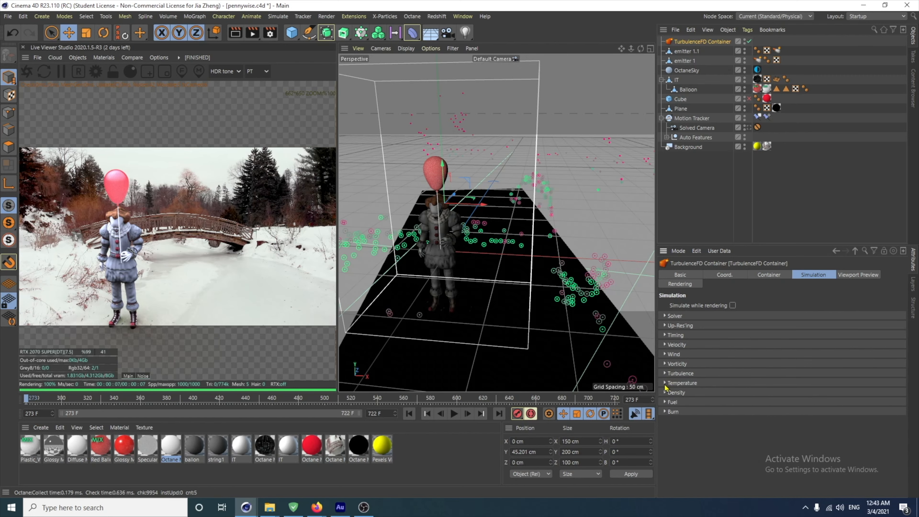
click(666, 373)
Step: Set the cooling of the simulation's temperature channel to 4 %
click(666, 383)
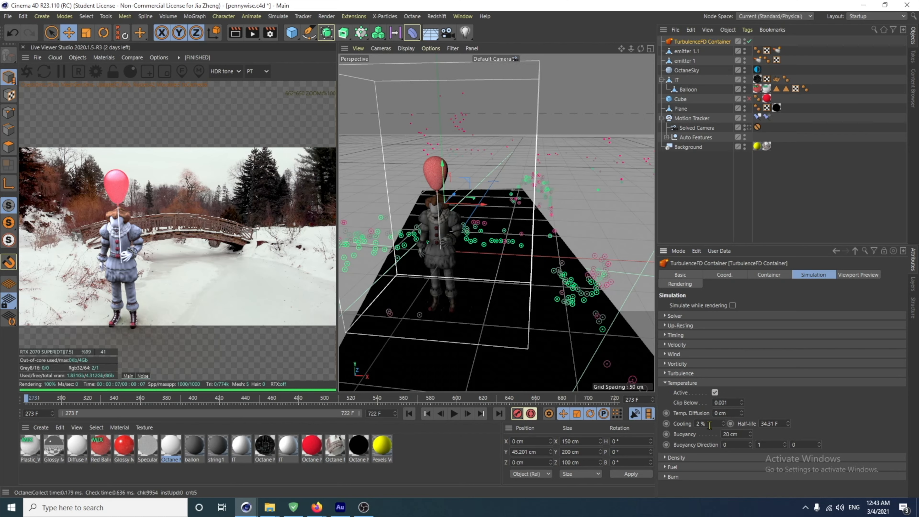
double_click(702, 423)
text(4)
key(Return)
click(681, 383)
Step: Set the dissipation of the simulation's density channel to 4 % and show the container's viewport preview settings
click(676, 393)
drag(713, 433, 694, 432)
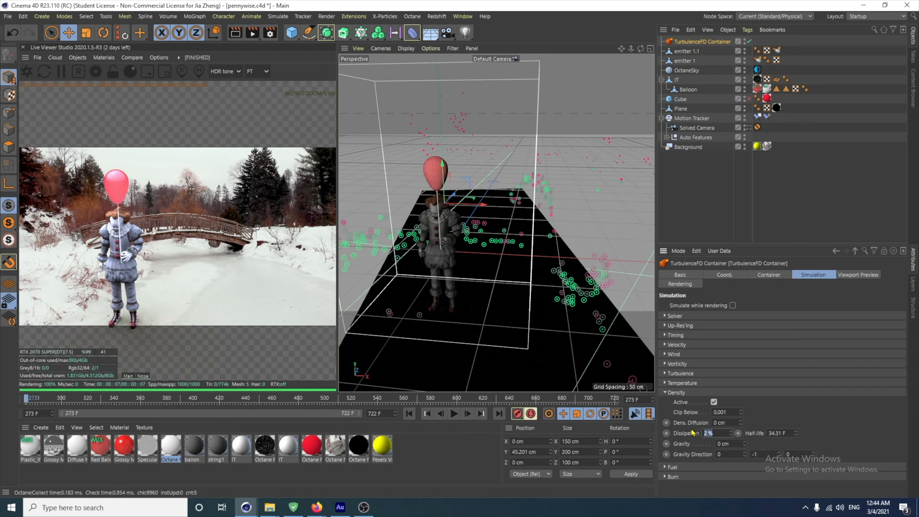
text(4)
key(Return)
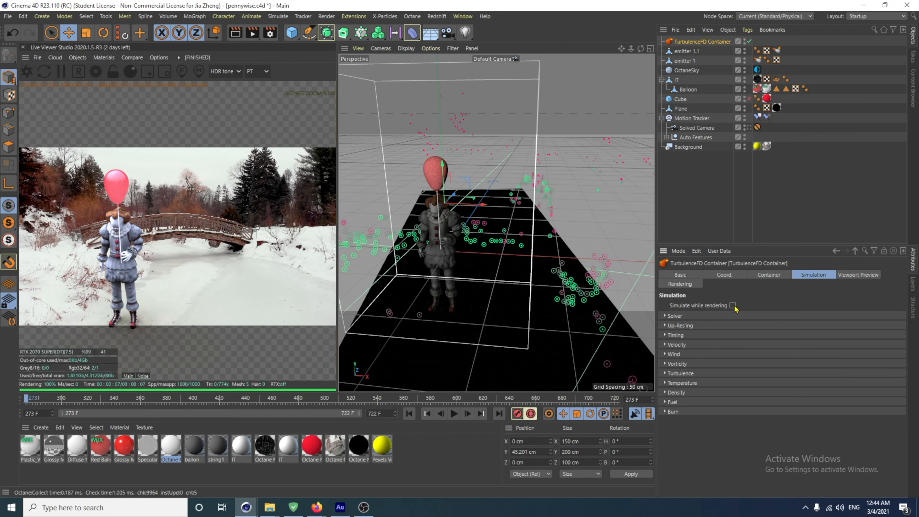
click(850, 277)
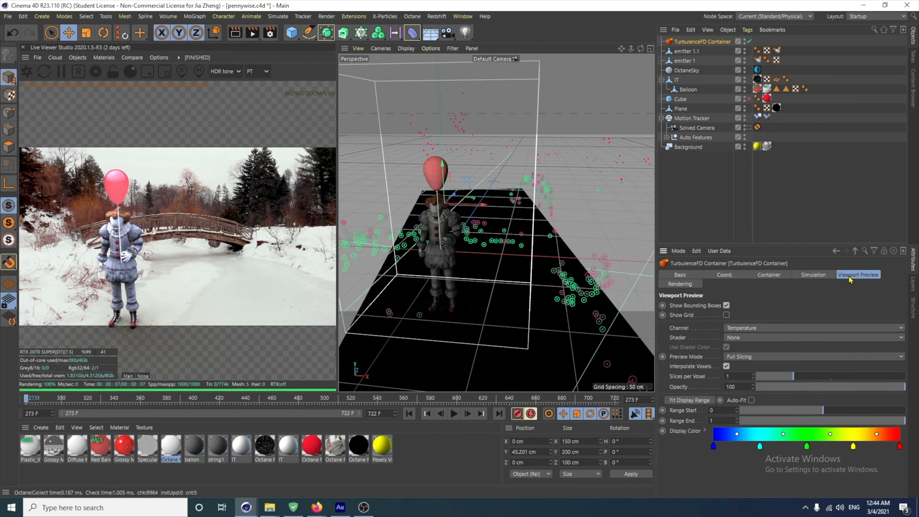
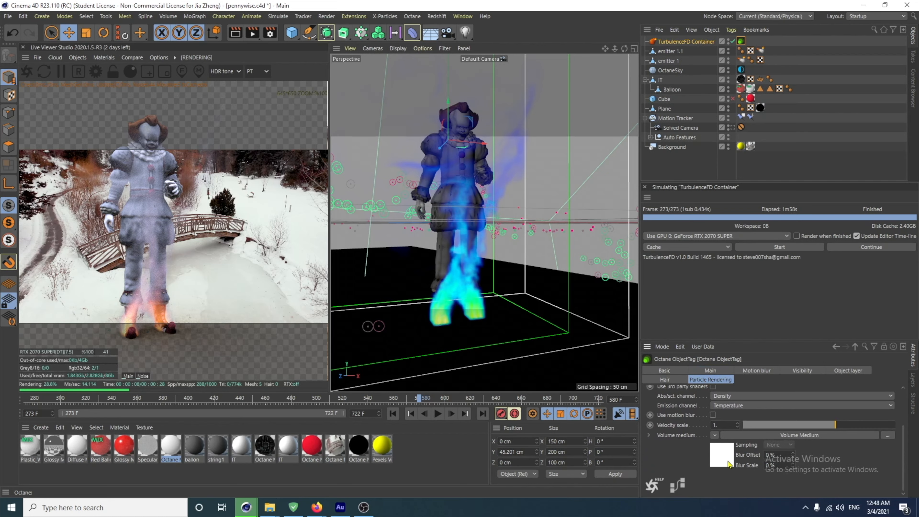
Step: Set the smoke's volume medium density to about 238.5 and its volume step length to about 0.4
click(727, 463)
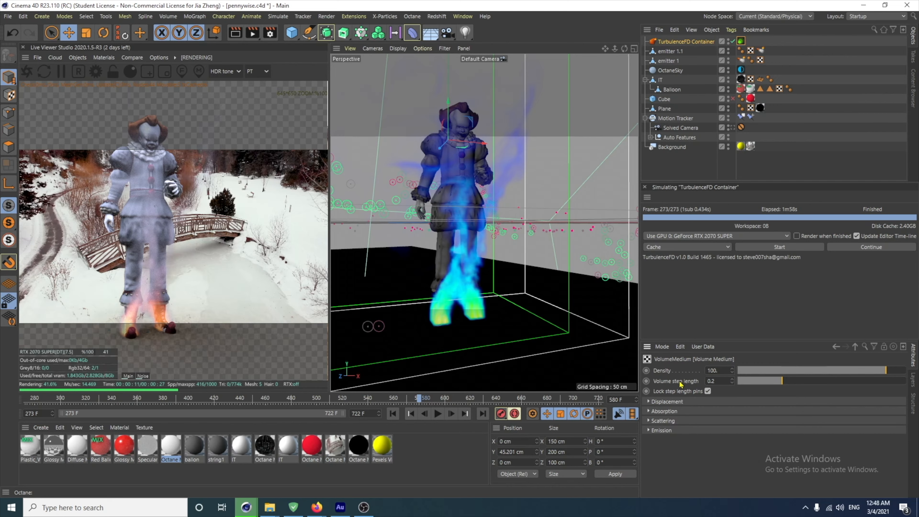
click(882, 371)
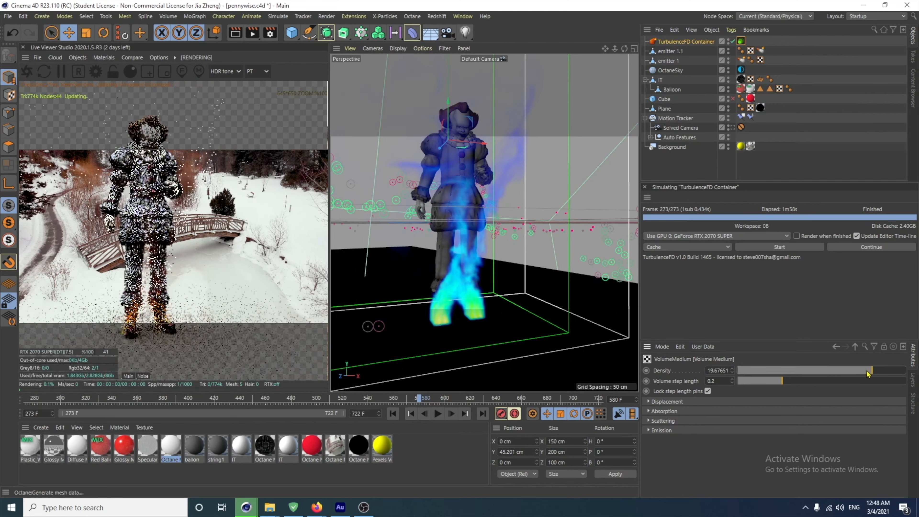
mouse_move(881, 373)
mouse_down()
mouse_move(786, 375)
mouse_move(898, 373)
mouse_up()
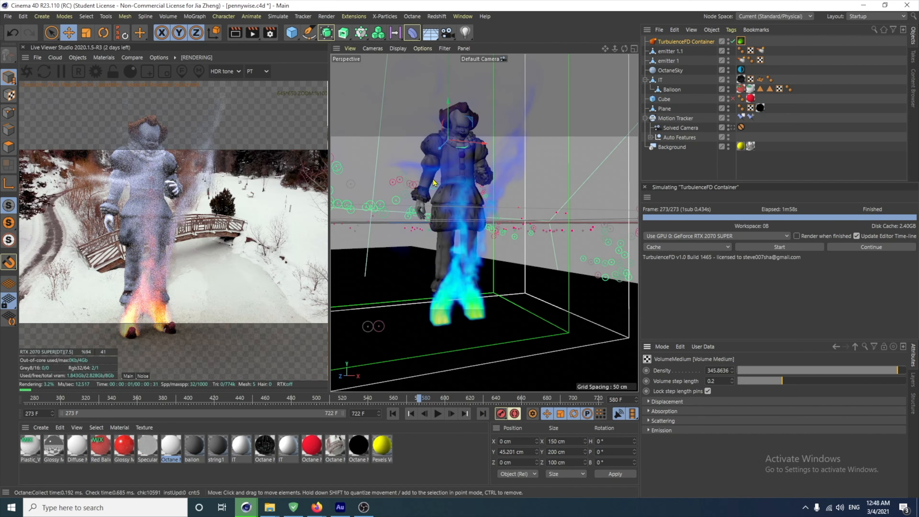
mouse_move(897, 373)
mouse_down()
mouse_move(863, 373)
mouse_move(893, 373)
mouse_up()
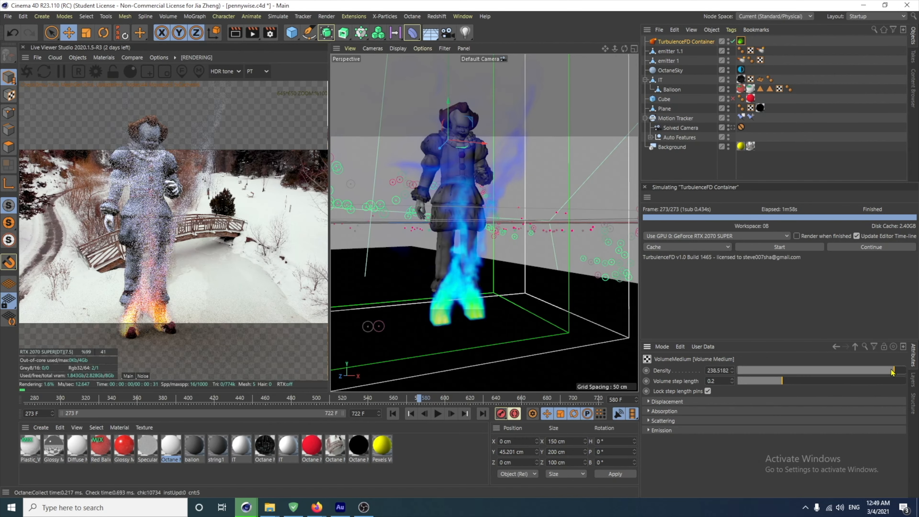
drag(782, 380, 792, 383)
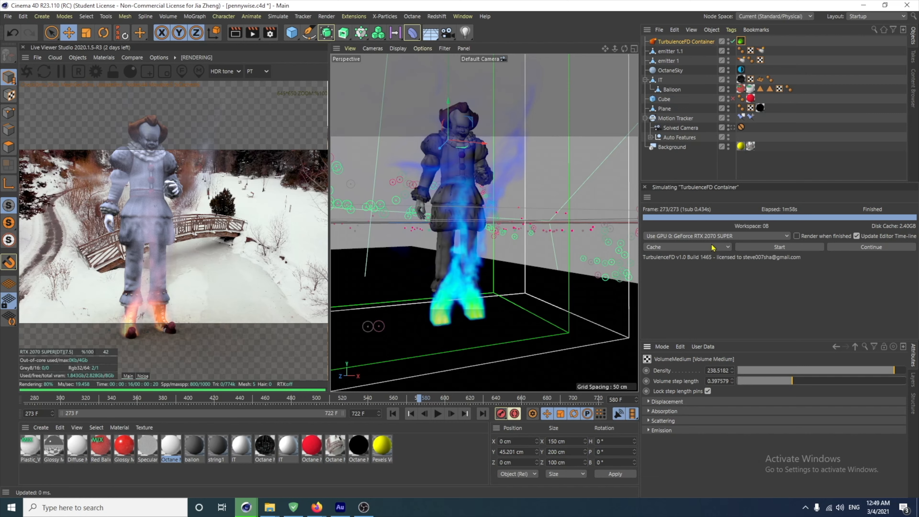
Step: Review the wind settings of the TurbulenceFD container's simulation and look through the solved camera
click(687, 42)
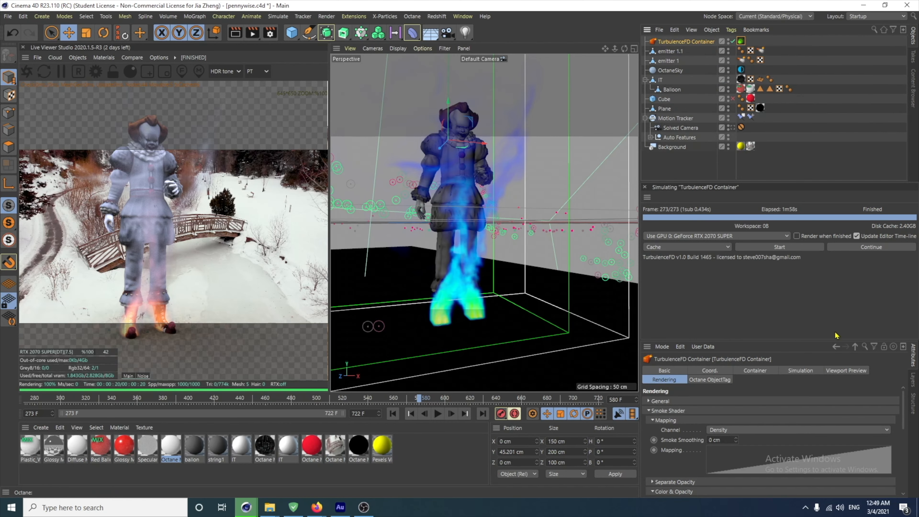
click(795, 372)
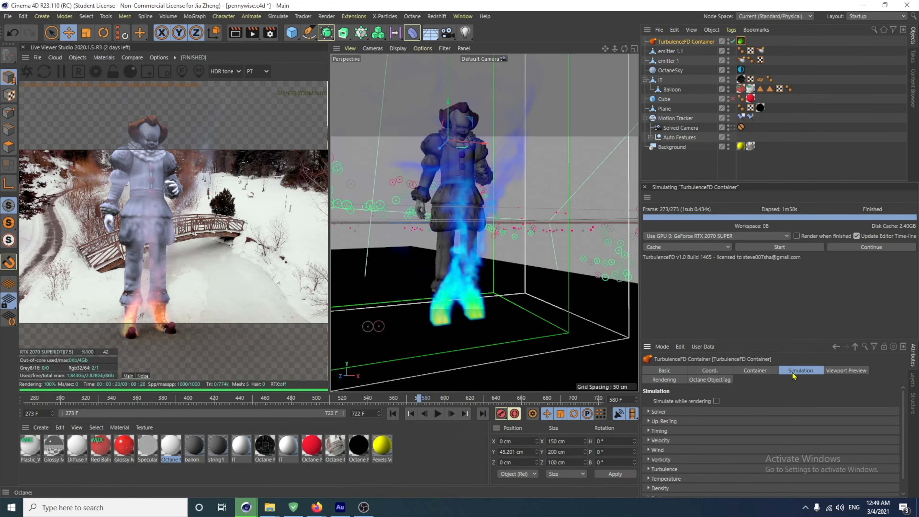
click(650, 451)
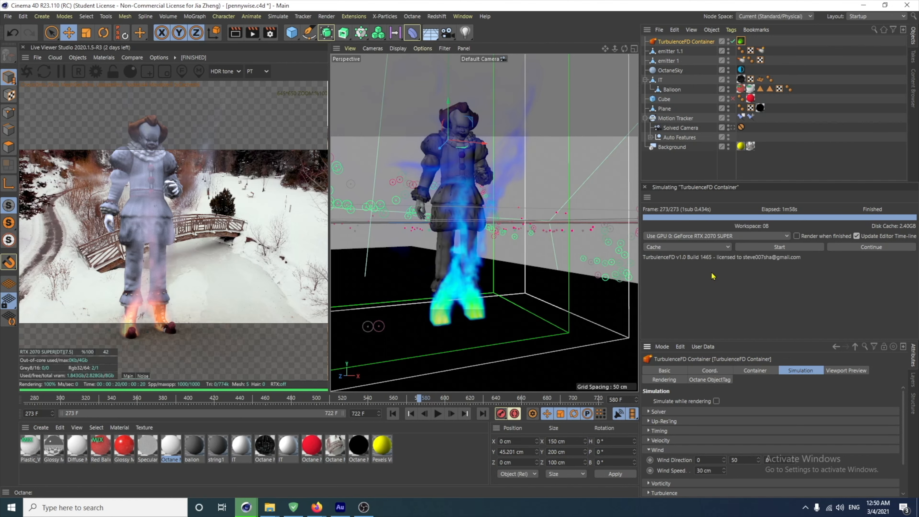
click(732, 128)
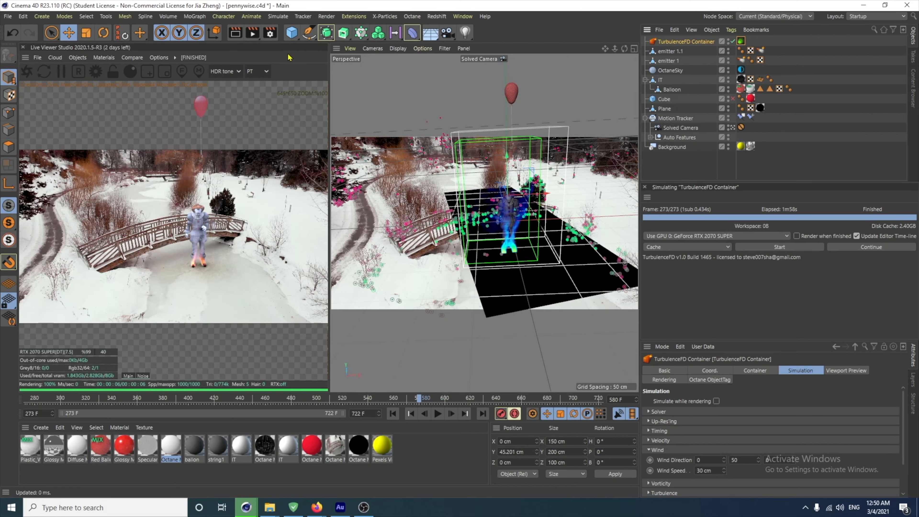
Step: Switch the render settings to Octane Renderer and enable the use of all GPUs
click(270, 32)
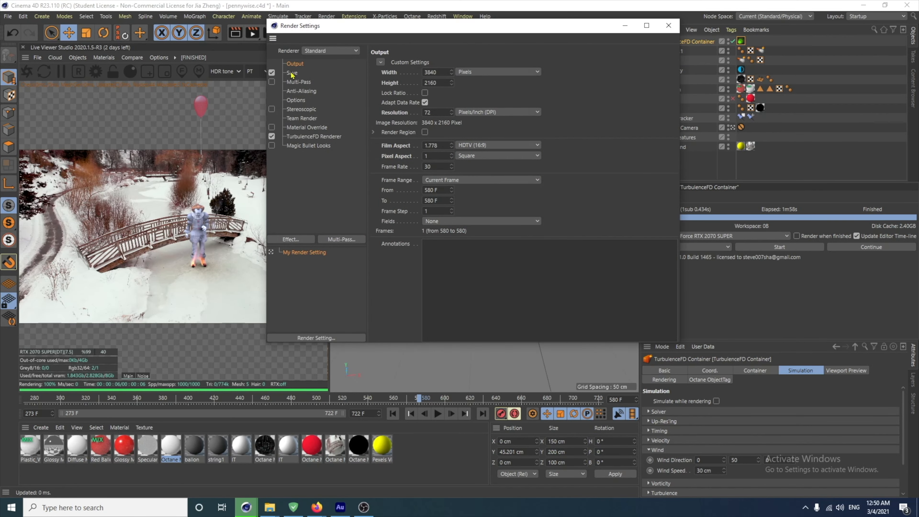
click(331, 53)
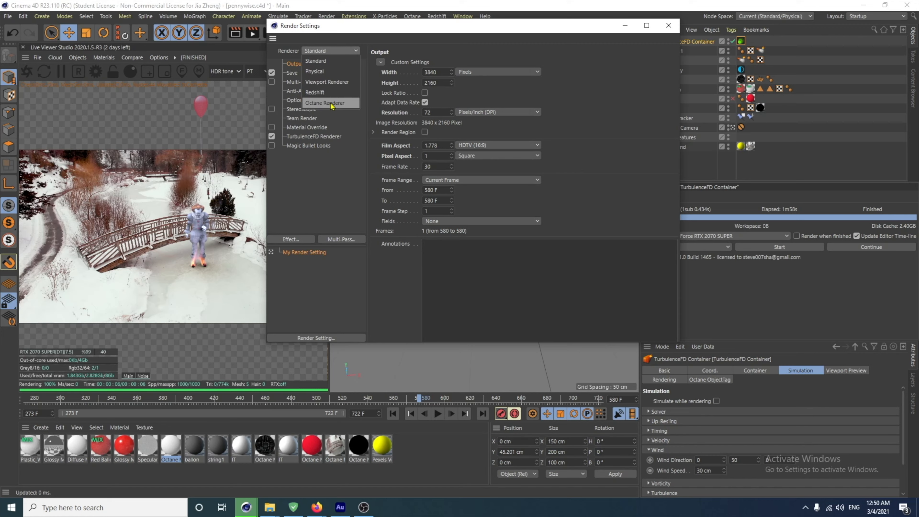
click(331, 104)
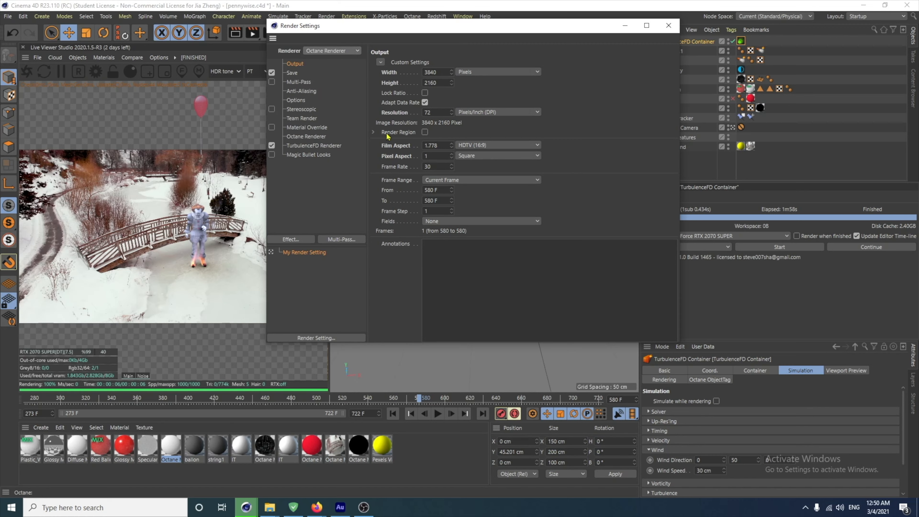
click(309, 137)
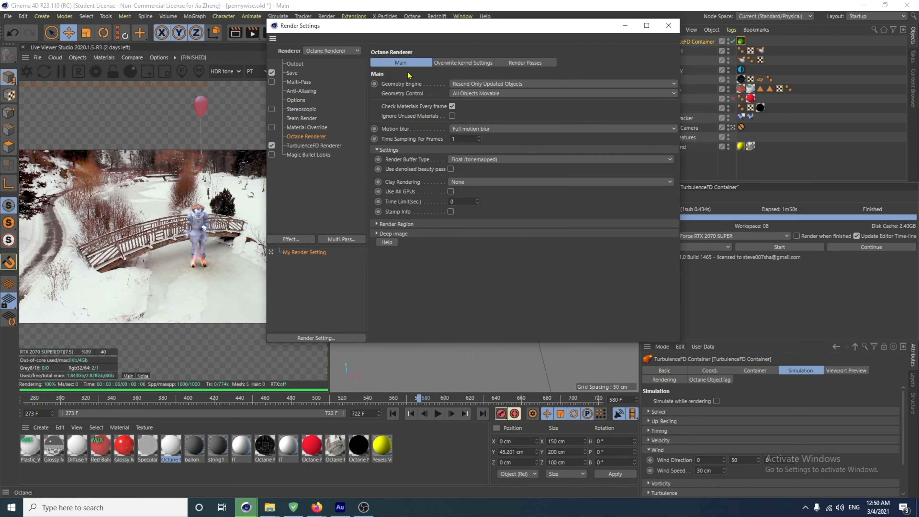
click(452, 193)
Step: Create a desktop folder named "it png render" while choosing where the rendered image file is saved
click(294, 74)
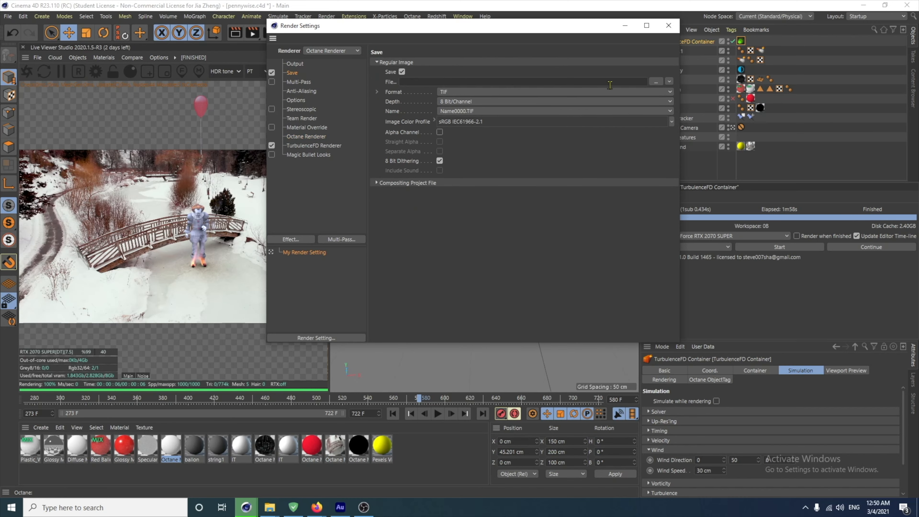
click(656, 81)
click(306, 145)
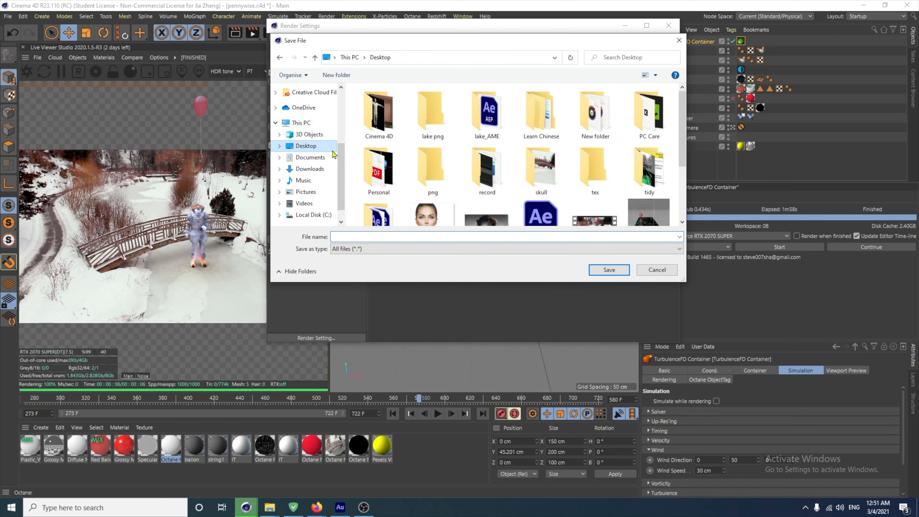
scroll(592, 202, down, 3)
right_click(481, 200)
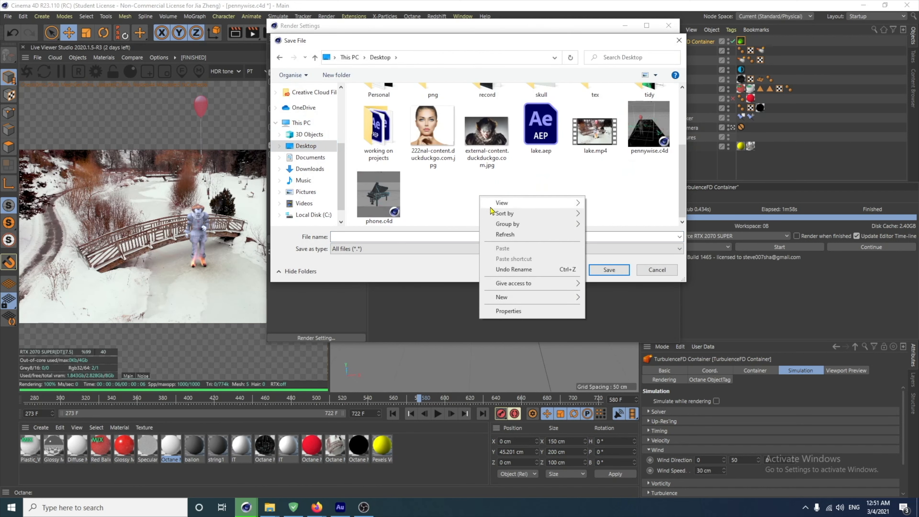
mouse_move(533, 297)
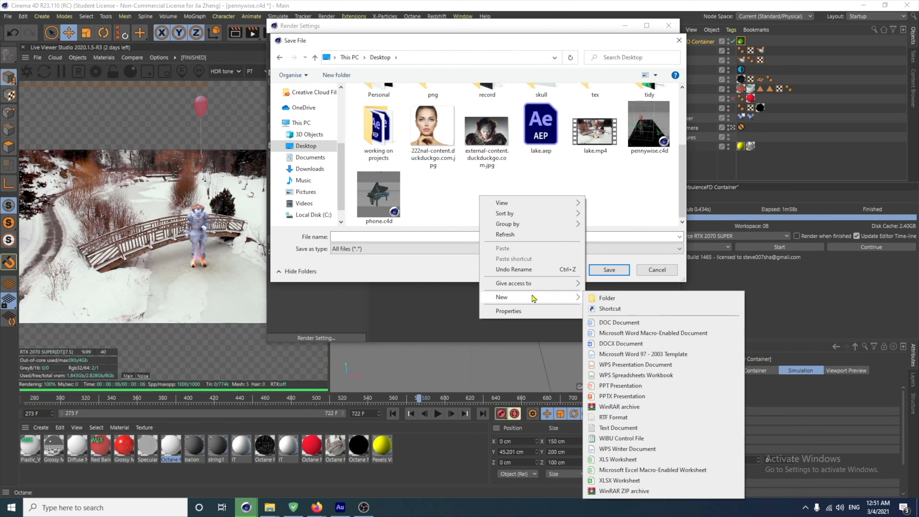
click(598, 299)
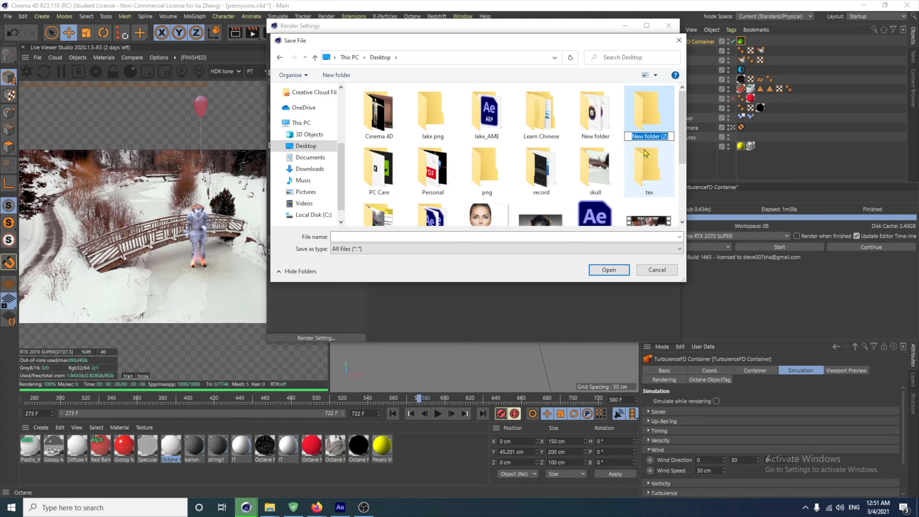
text(it pn)
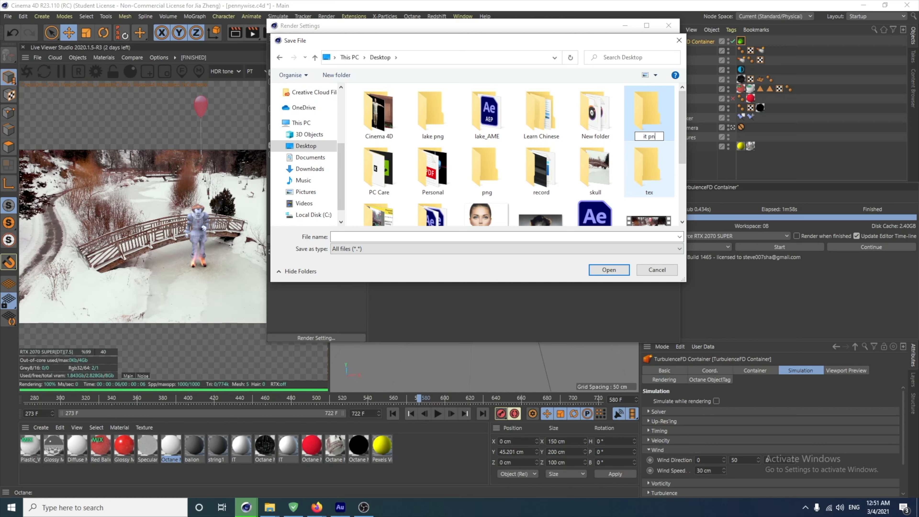
text(g render)
key(Return)
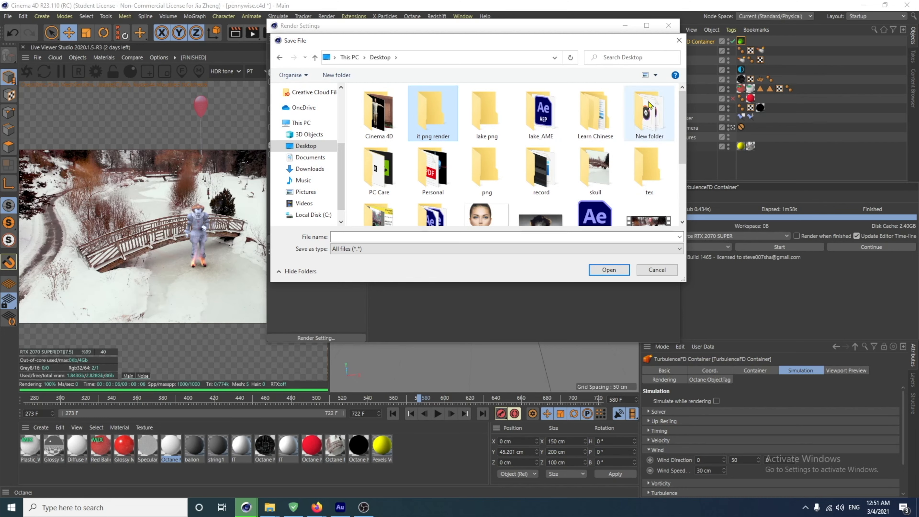
Step: Set the render output file to "render" inside the "it png render" folder
double_click(439, 122)
click(362, 236)
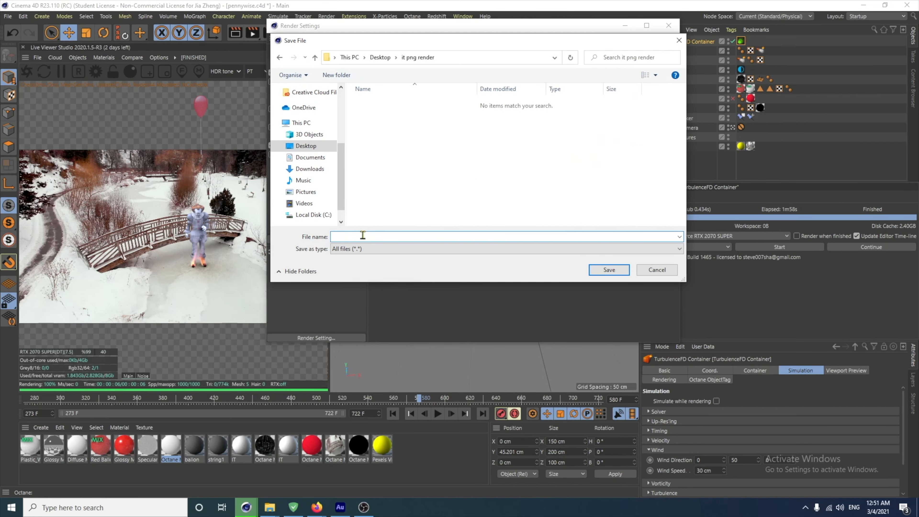
text(render)
click(606, 269)
Step: Set the render output format to PNG and enable the alpha channel
click(459, 93)
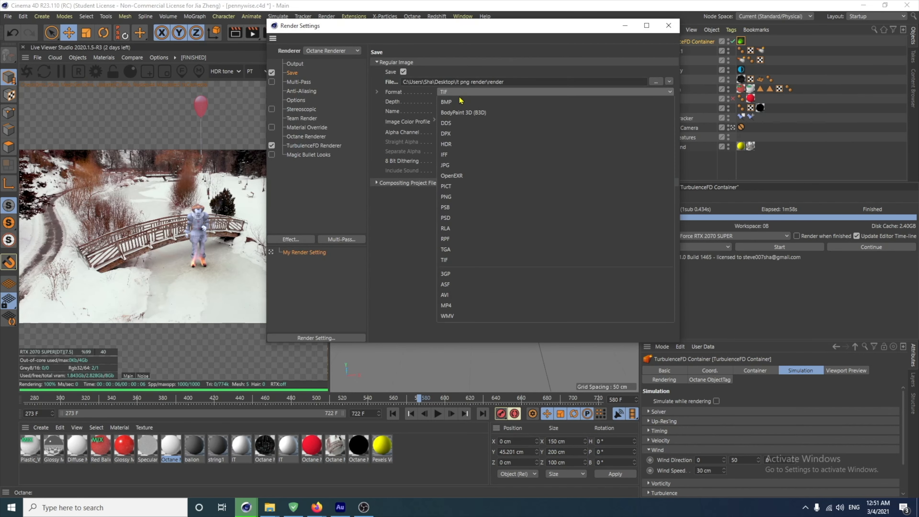
click(468, 198)
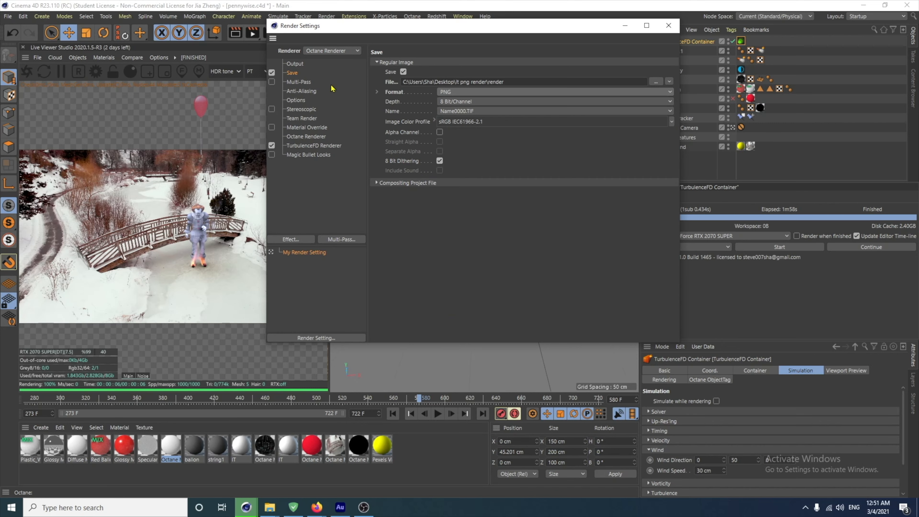
click(465, 93)
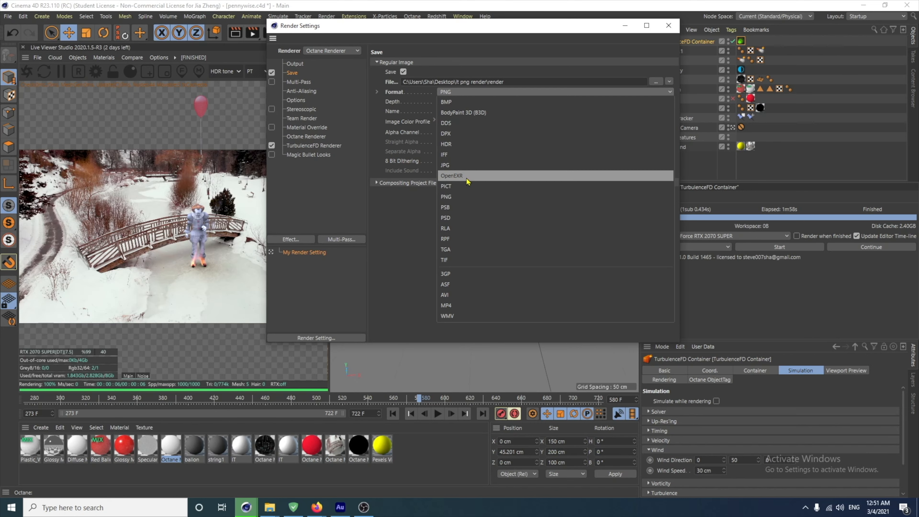
click(400, 210)
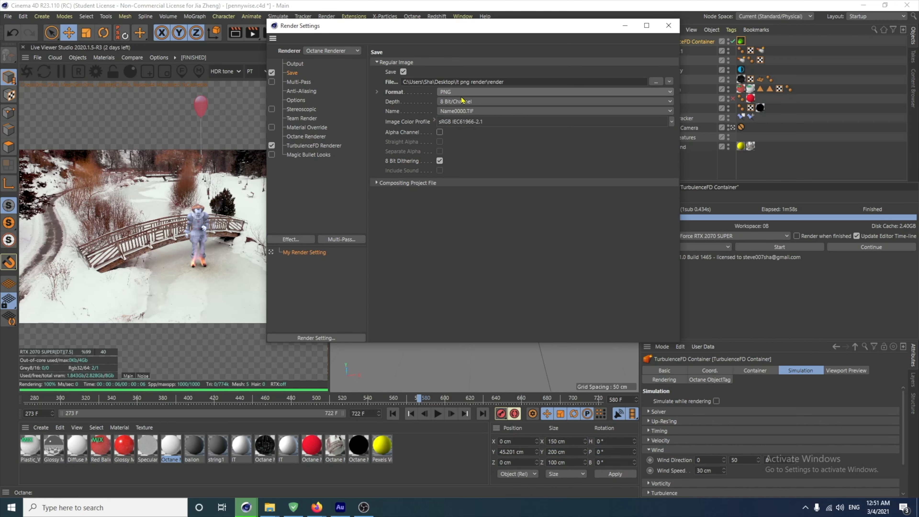
click(440, 132)
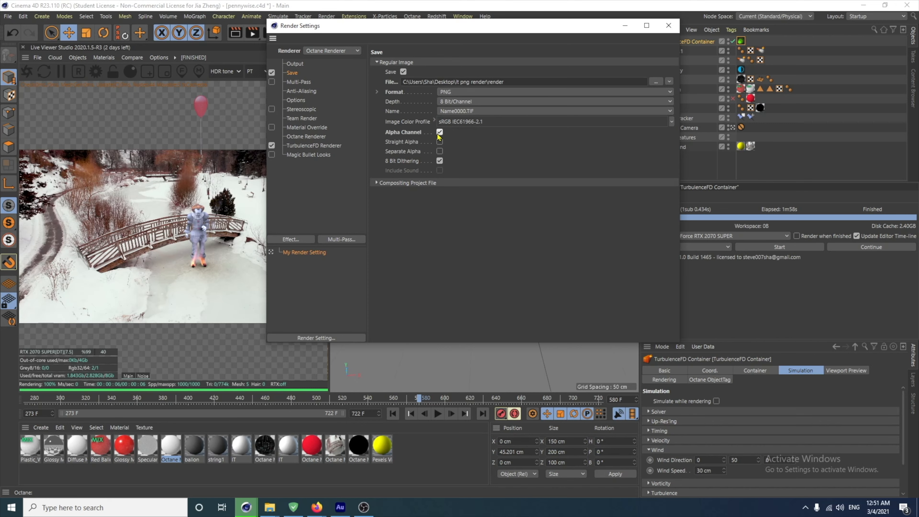
Step: Set the output frame range to All Frames, recheck the save settings and close the render settings
click(295, 66)
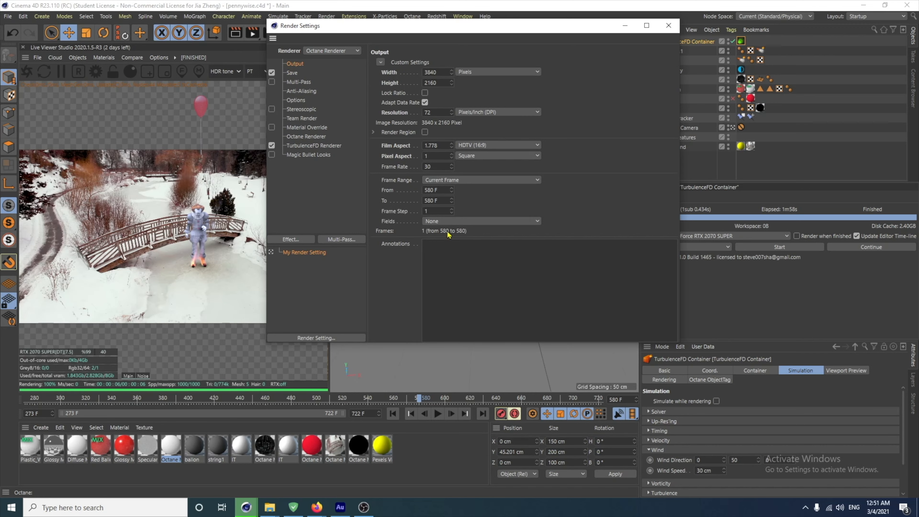
click(481, 180)
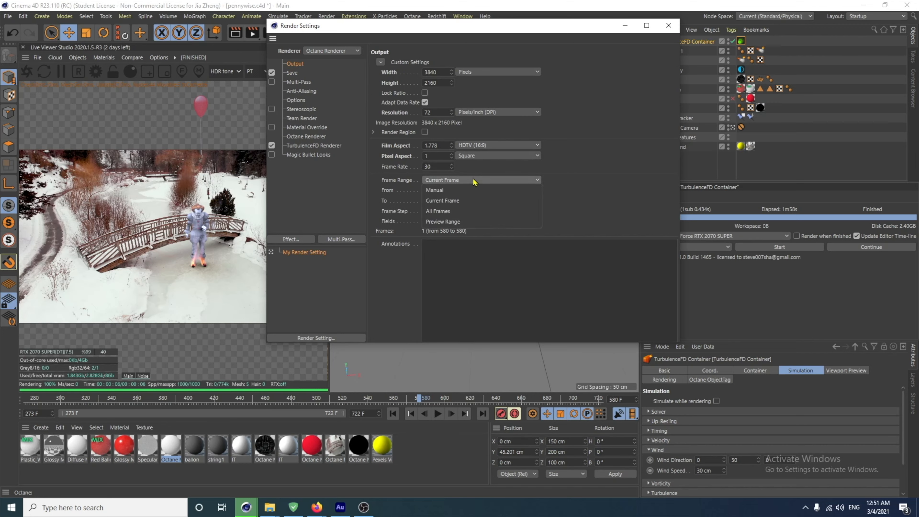
click(465, 208)
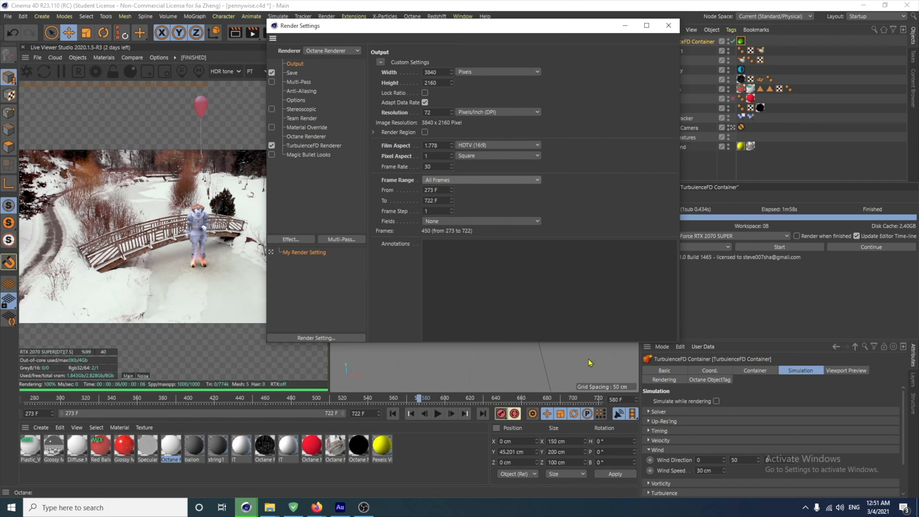
click(292, 72)
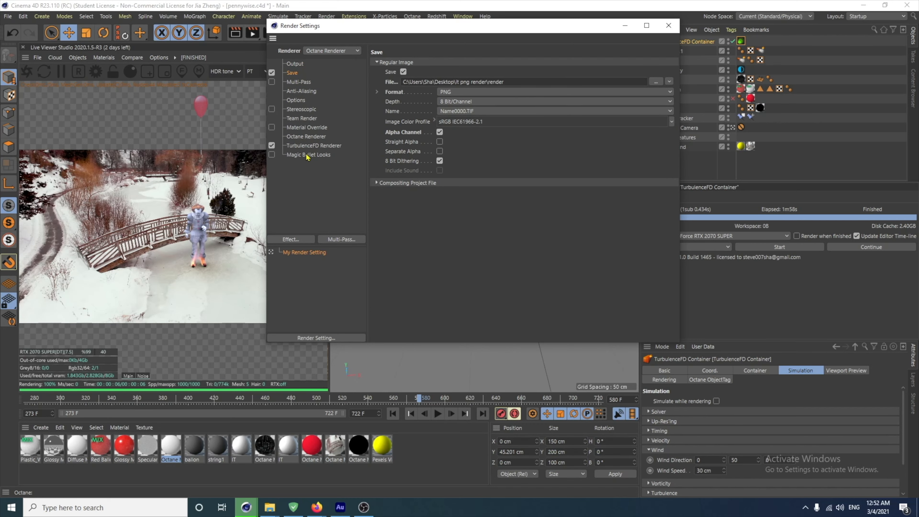
click(669, 25)
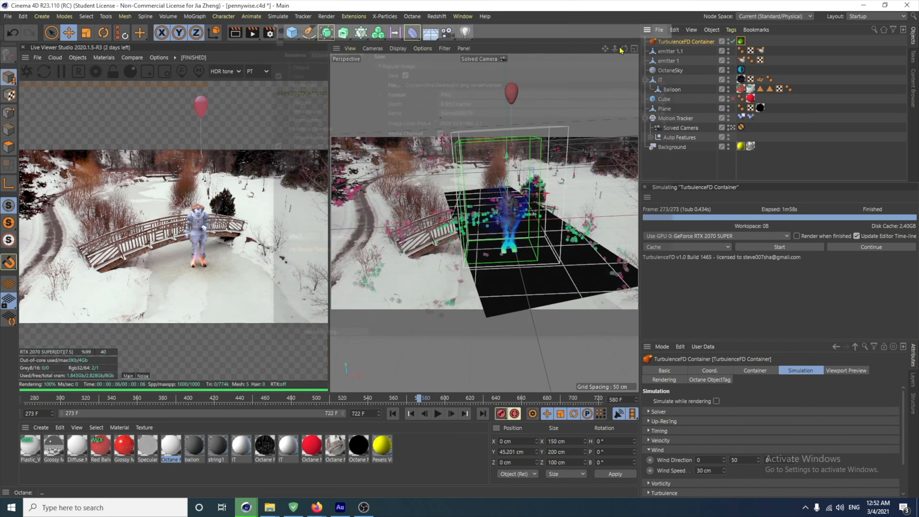
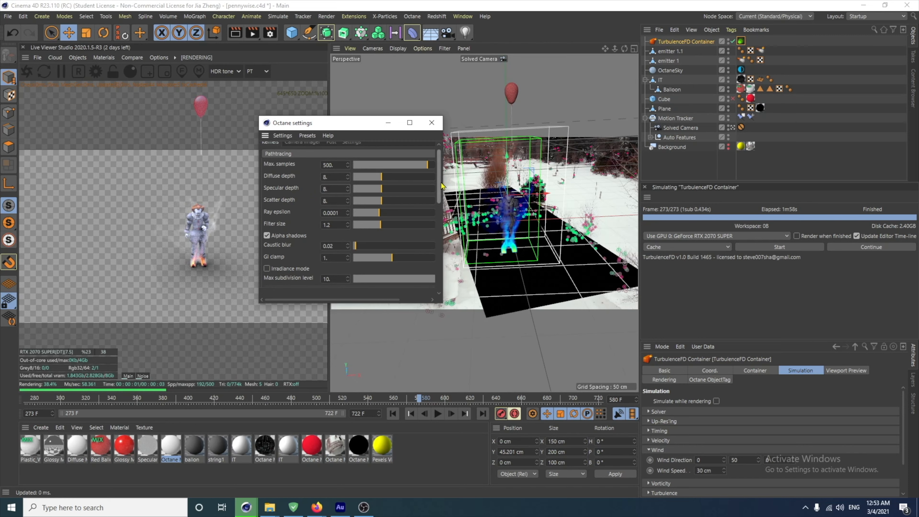
Step: Review the Octane path tracing kernel settings, enable denoising for the camera imager and close the Octane settings
drag(441, 184, 439, 206)
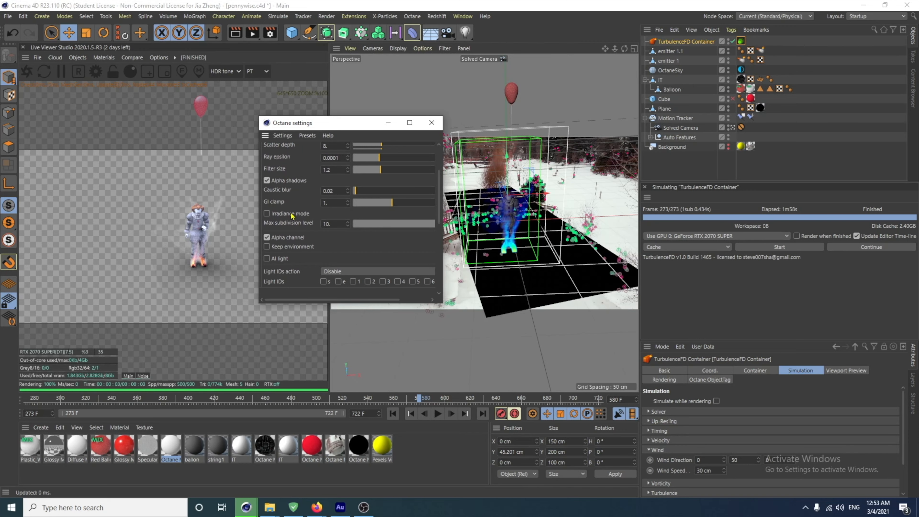
drag(438, 206, 441, 235)
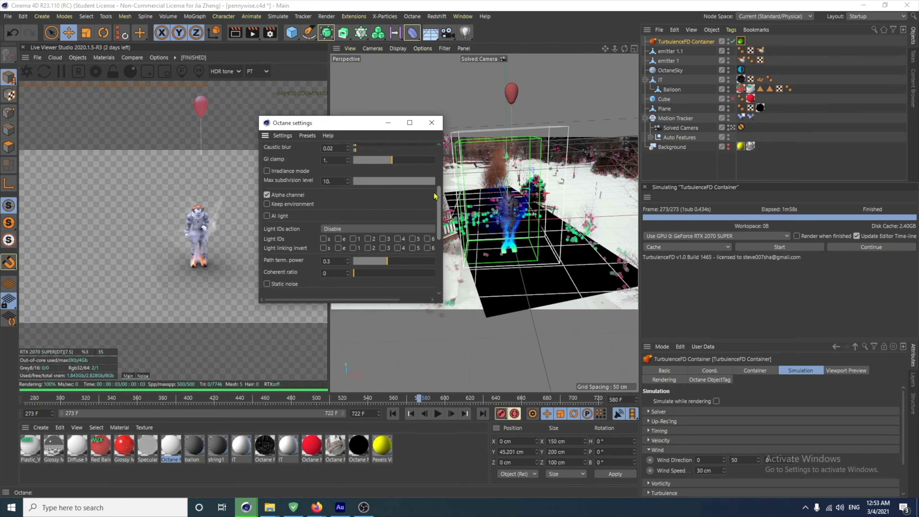
scroll(325, 152, up, 5)
click(308, 148)
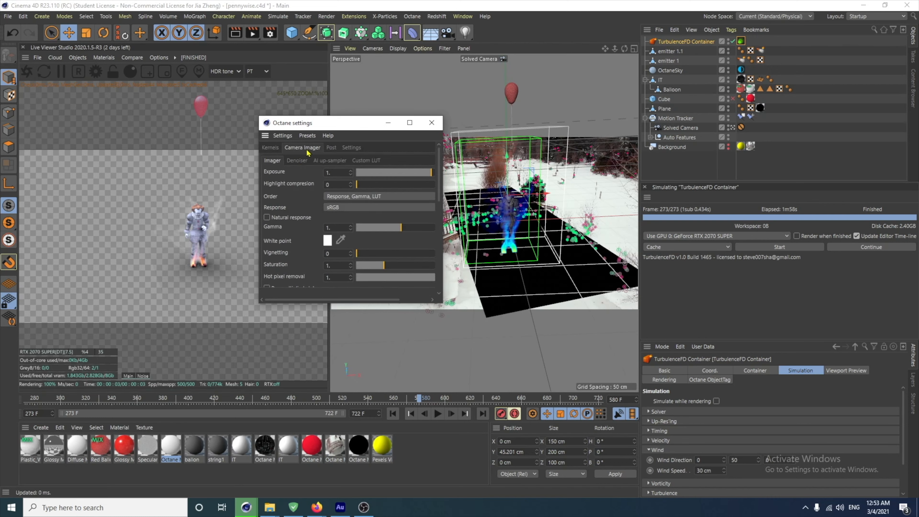
click(297, 161)
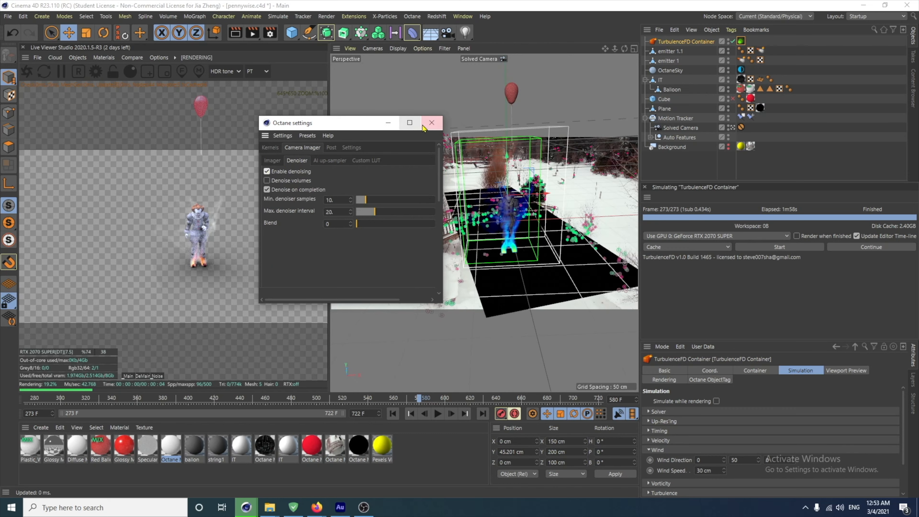
click(431, 123)
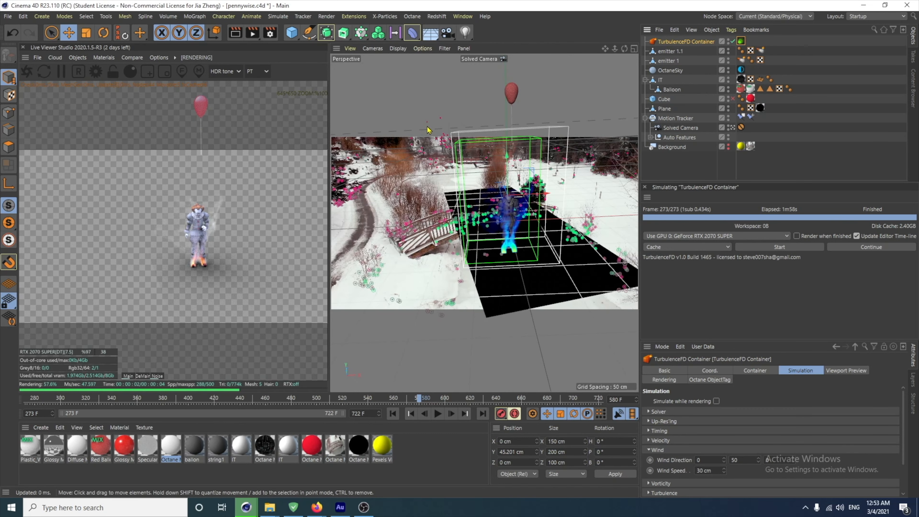
Step: Save the project and start rendering the frame sequence to the Picture Viewer
click(7, 17)
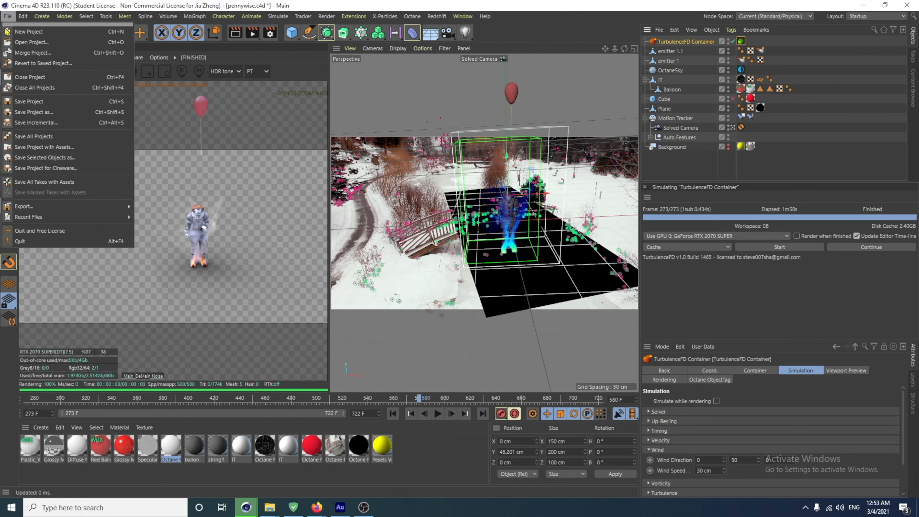
click(36, 101)
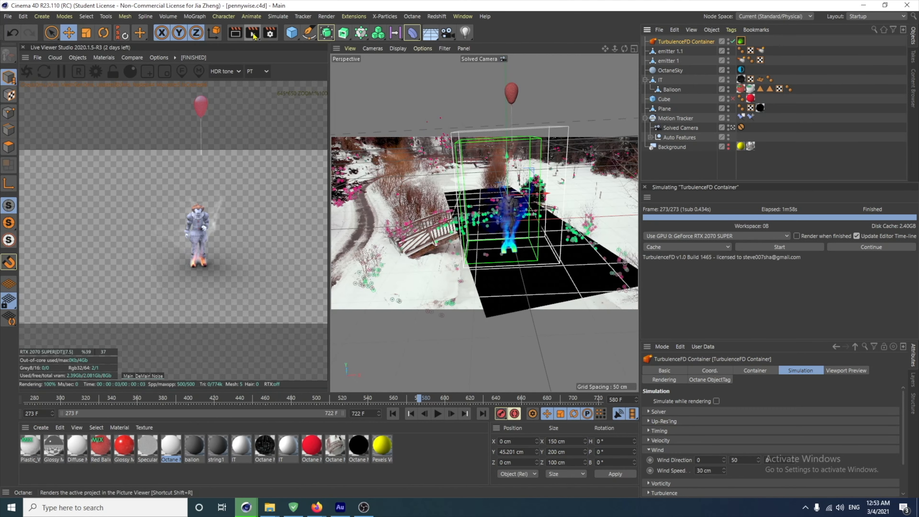
click(254, 33)
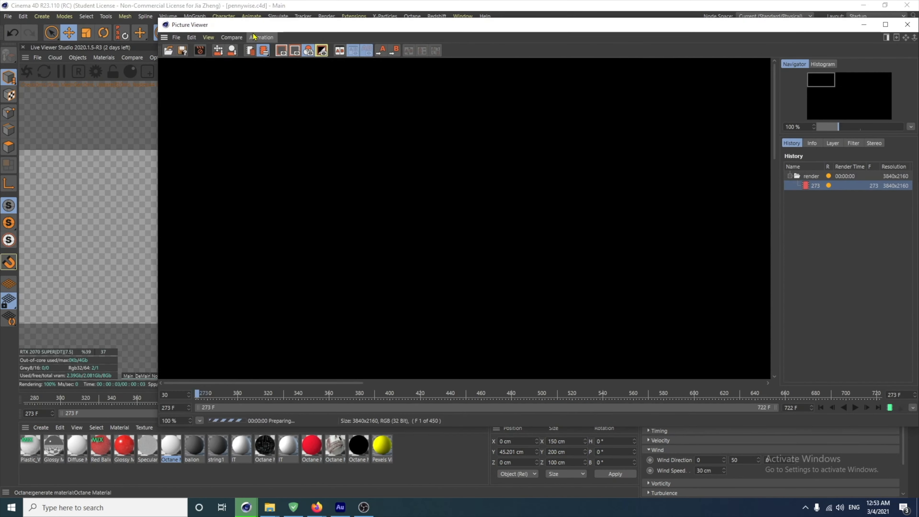
Step: Examine the rendering first frame in the Picture Viewer, checking Pennywise's figure, the balloon and the ground around his feet
scroll(538, 248, down, 3)
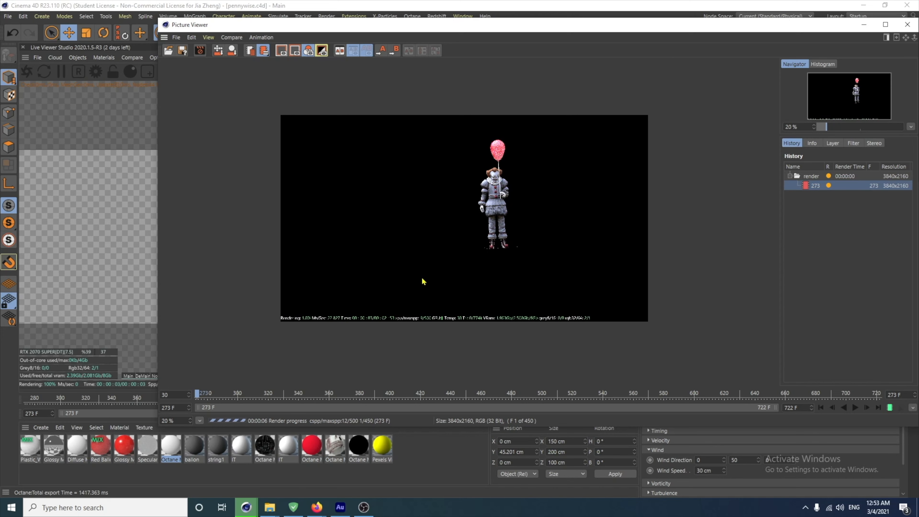
scroll(528, 243, up, 3)
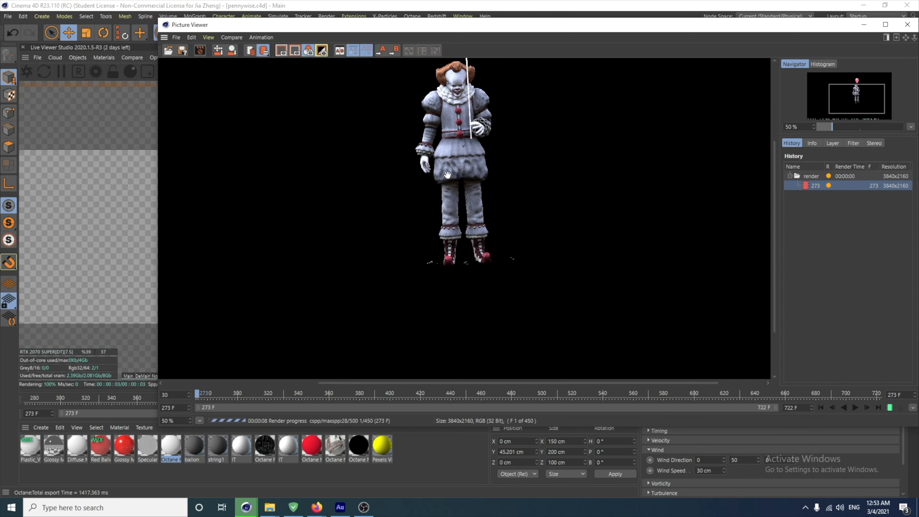
scroll(504, 276, up, 6)
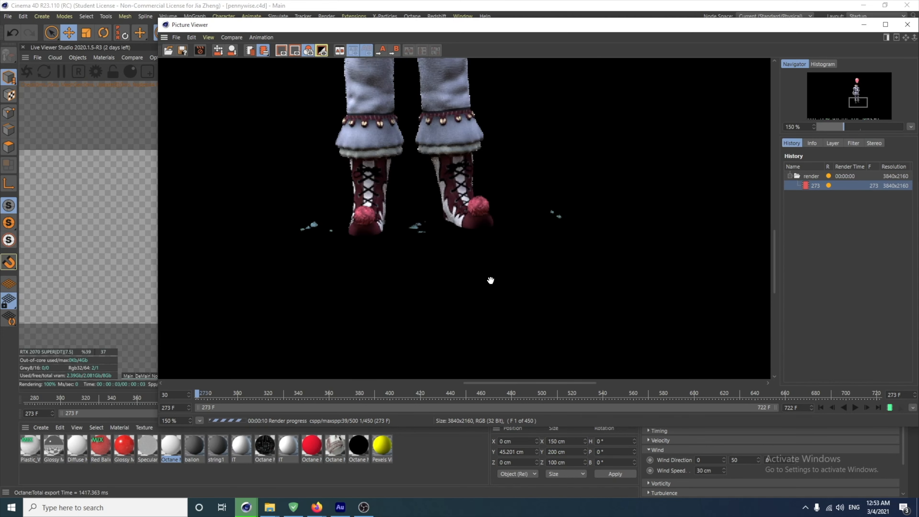
drag(374, 215, 431, 295)
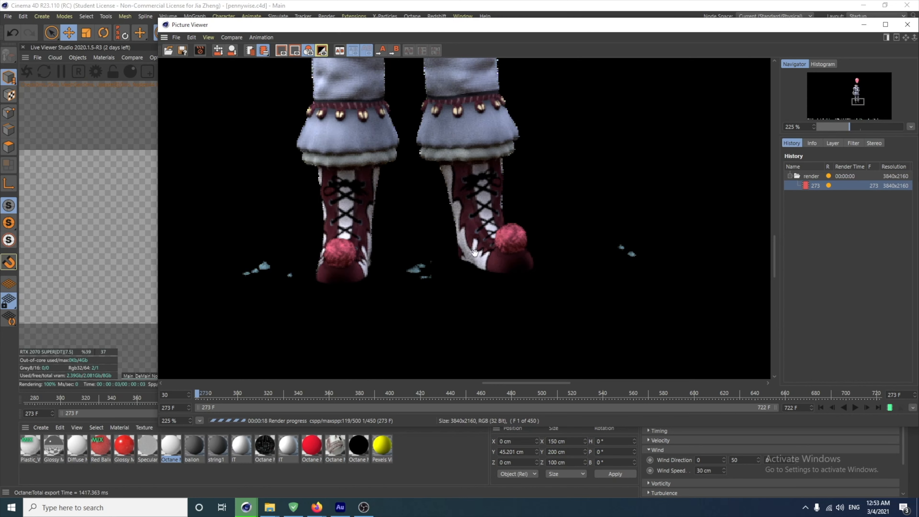
scroll(510, 286, down, 5)
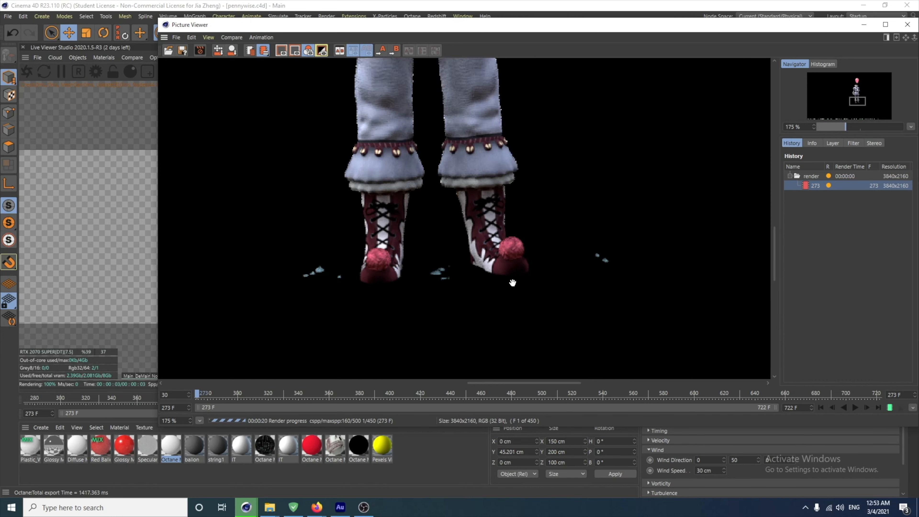
scroll(509, 296, down, 3)
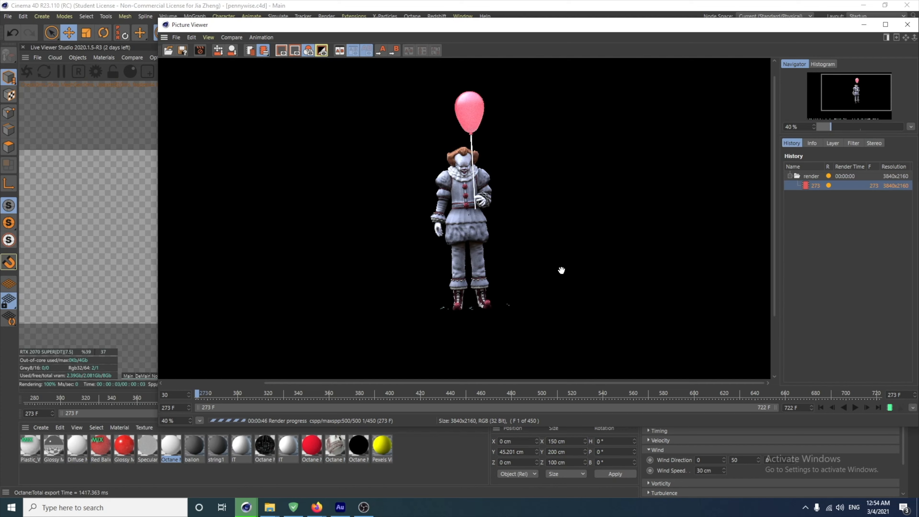
scroll(476, 230, up, 5)
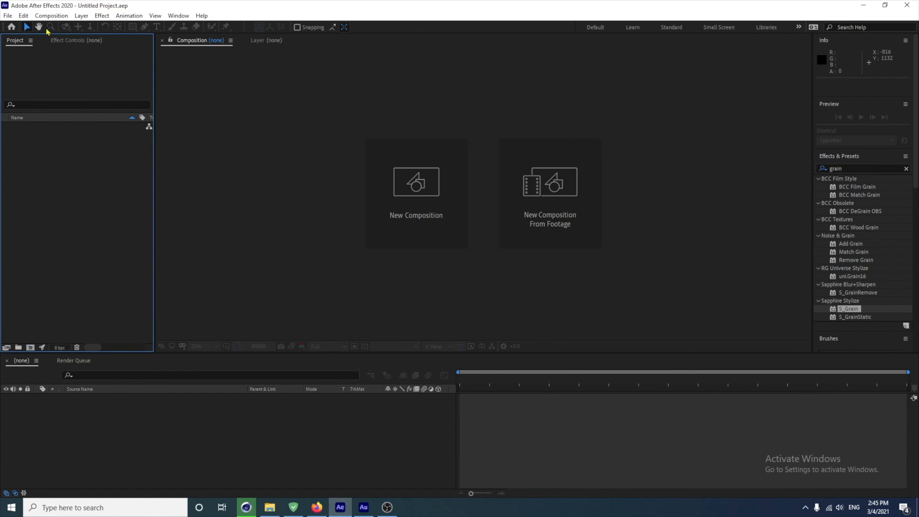
Step: In After Effects, import the Pexels Videos 2125641 footage as a PNG sequence starting at frame 00273 and create a composition from it
click(8, 16)
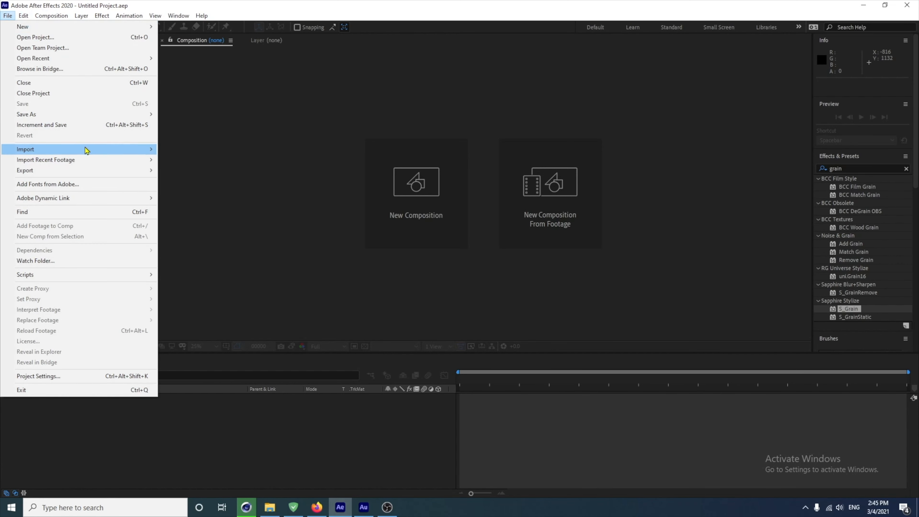
mouse_move(87, 151)
click(172, 152)
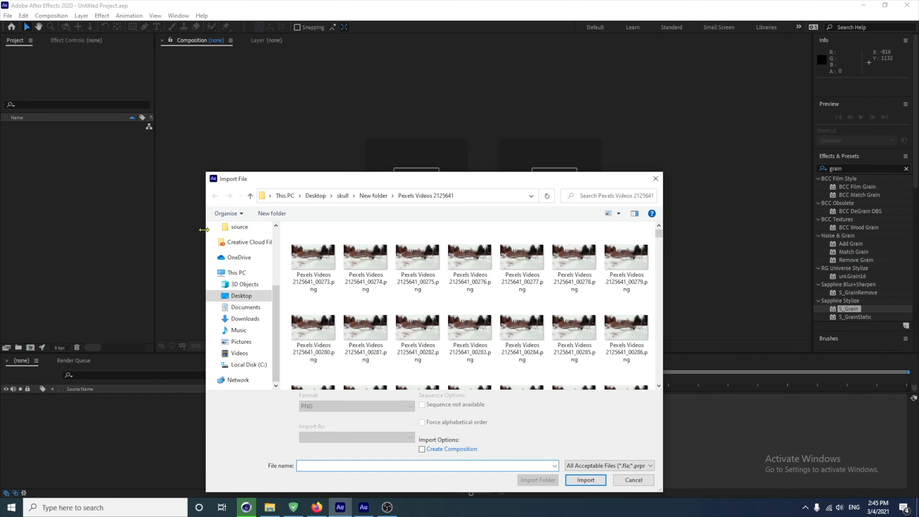
click(312, 264)
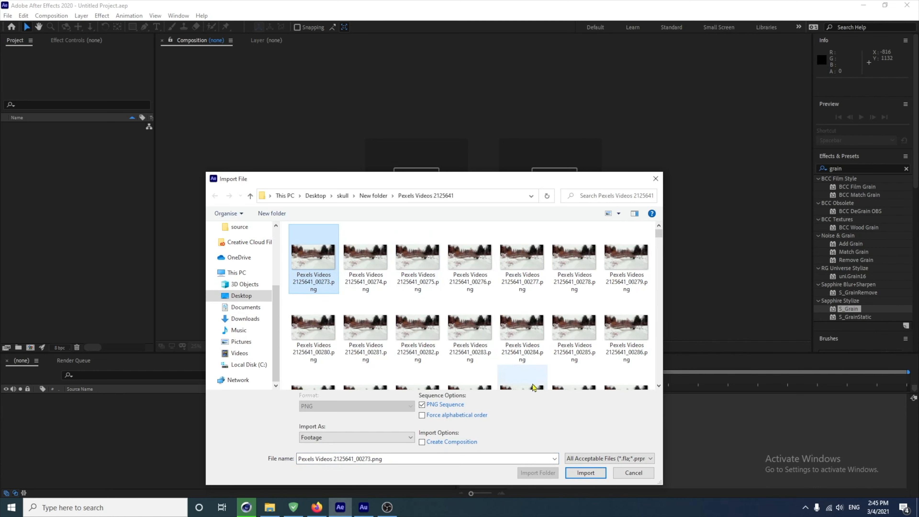
click(585, 480)
drag(33, 127, 32, 347)
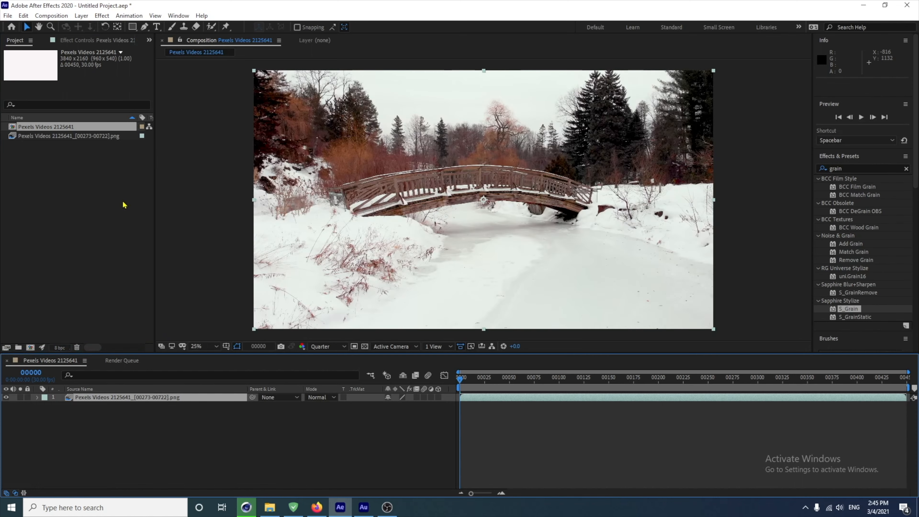
Step: Import the rendered PNG sequence from the "it png render" folder on the desktop
click(8, 16)
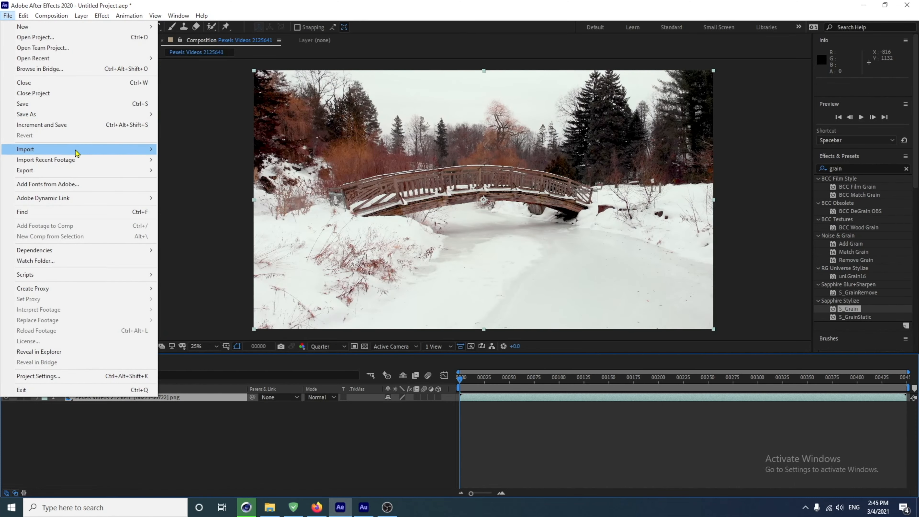
mouse_move(114, 152)
click(171, 150)
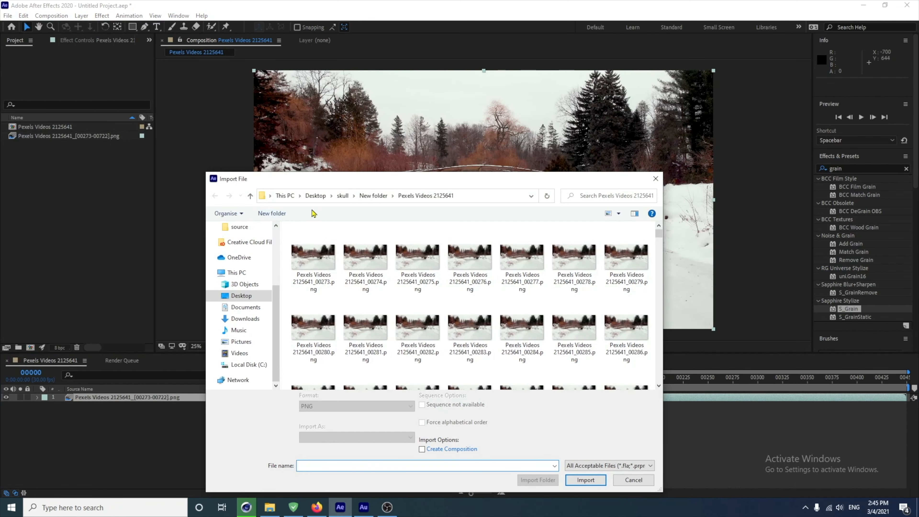
click(315, 196)
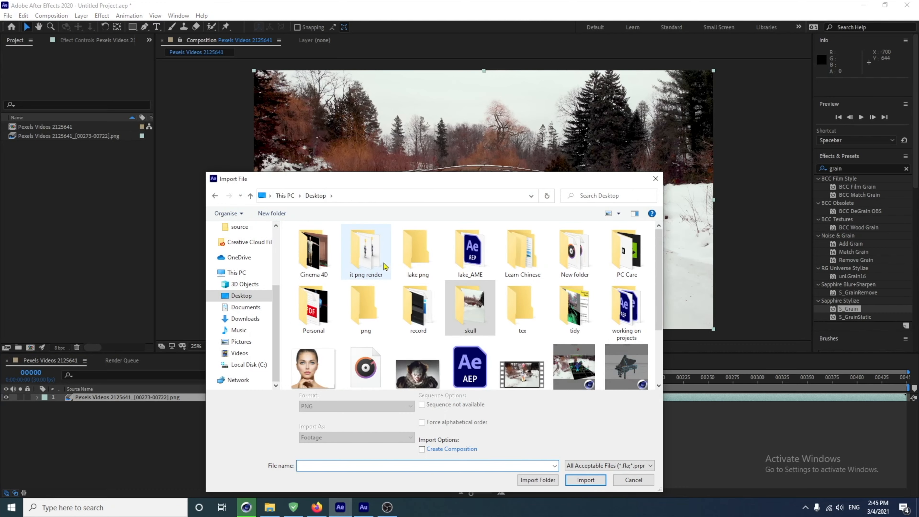
double_click(366, 253)
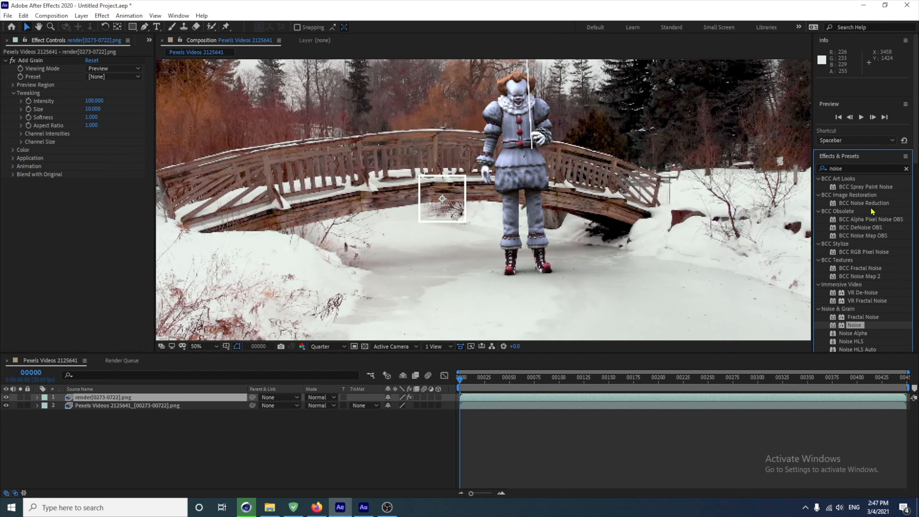
Step: Apply the Noise effect to the render[0273-0722].png layer
drag(856, 328, 104, 401)
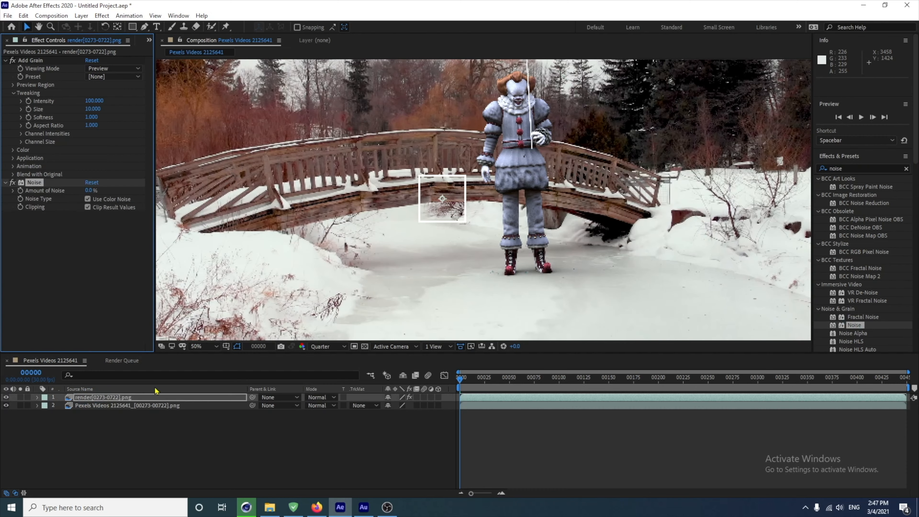
scroll(449, 255, down, 1)
scroll(561, 187, up, 7)
scroll(560, 188, down, 2)
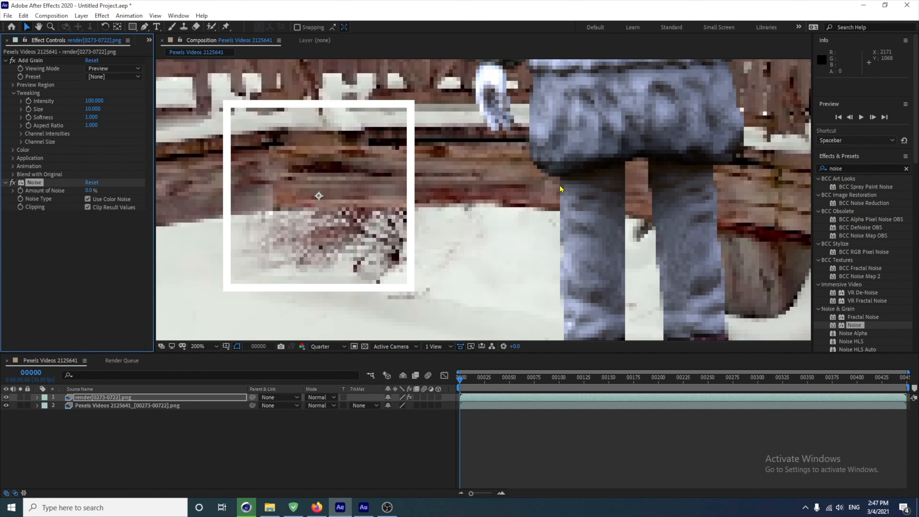
Step: Try an Amount of Noise of 20% on the render layer and check the grain on Pennywise against the footage
click(89, 190)
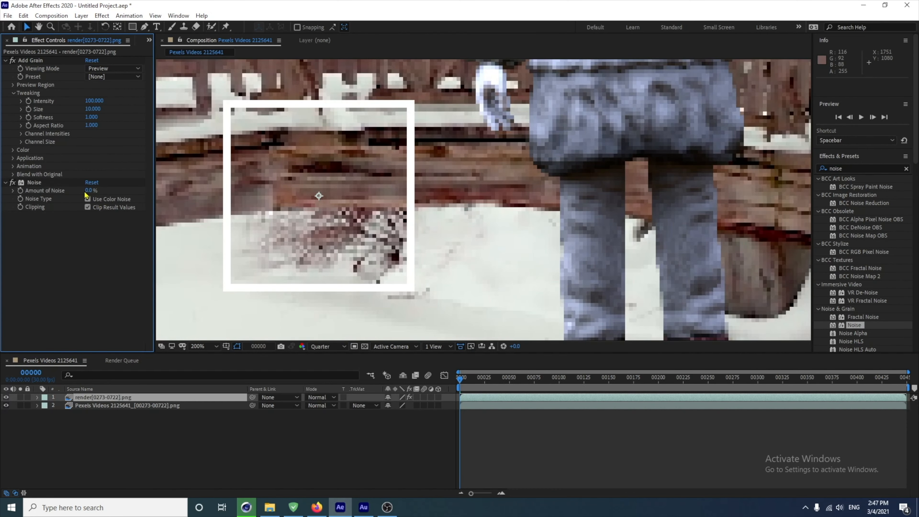
key(Return)
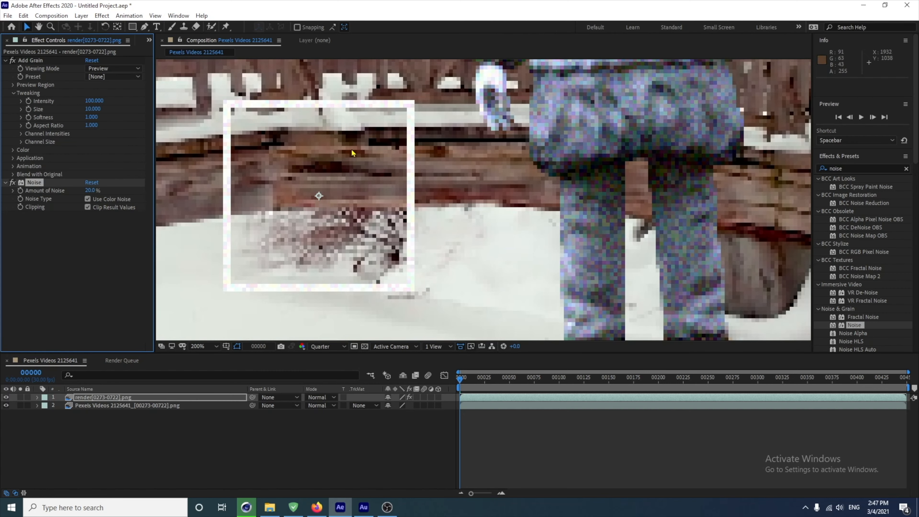
scroll(541, 182, down, 2)
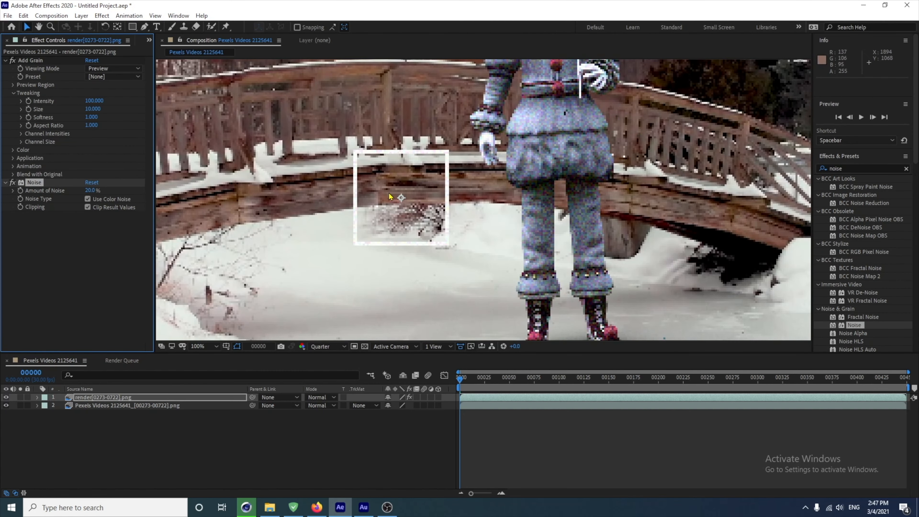
scroll(484, 192, up, 2)
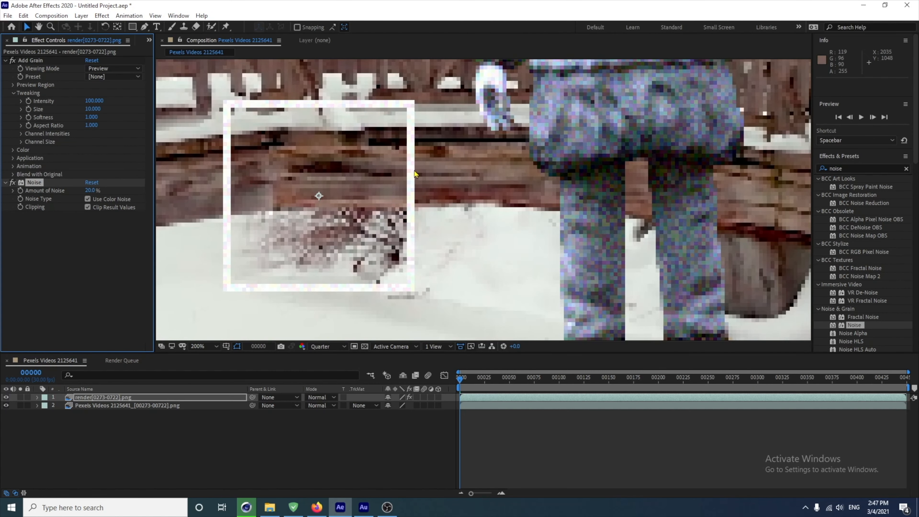
Step: Set the Noise effect's Amount of Noise to 5% on the render layer
click(90, 190)
text(5)
key(Return)
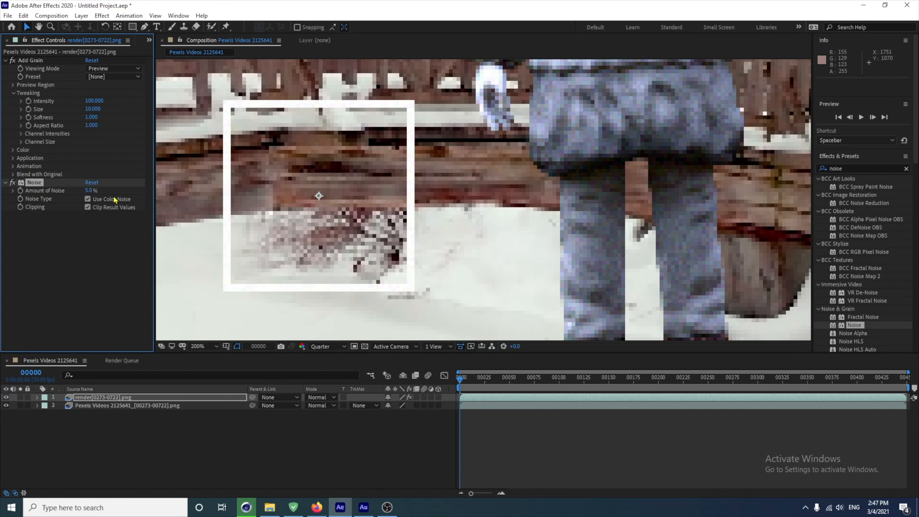
scroll(518, 161, down, 4)
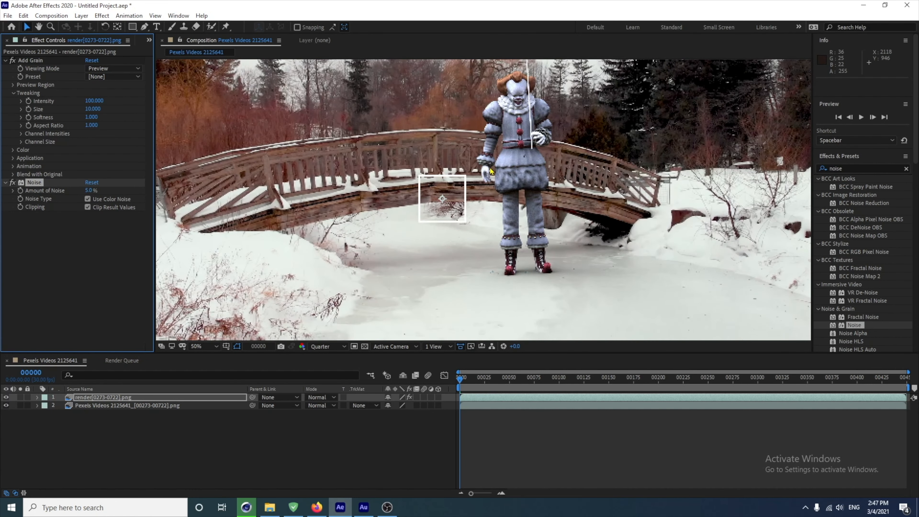
Step: Apply the Curves effect to the render[0273-0722].png layer and raise the RGB curve's midtones to brighten Pennywise
click(850, 166)
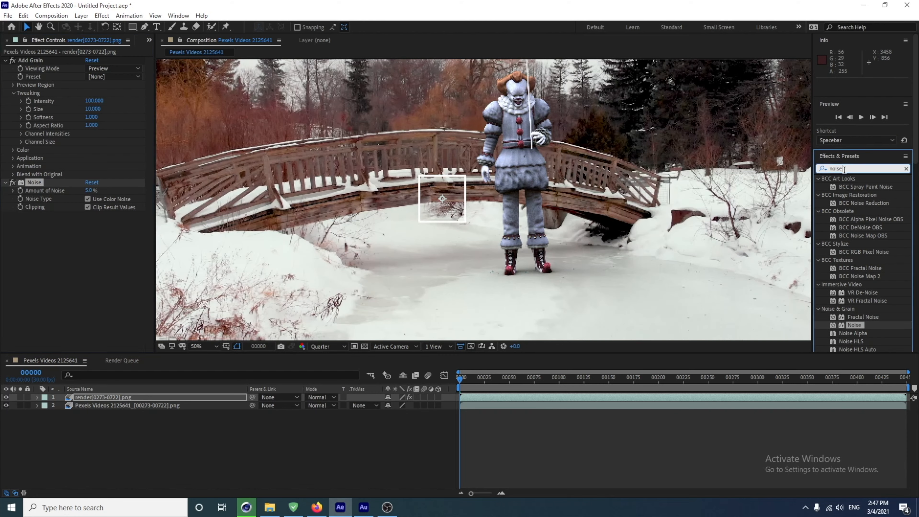
text(cu)
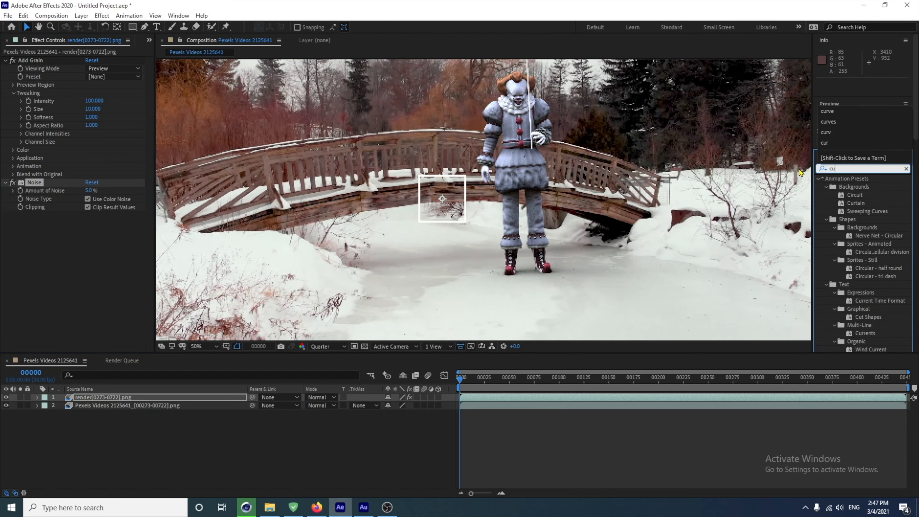
text(rve)
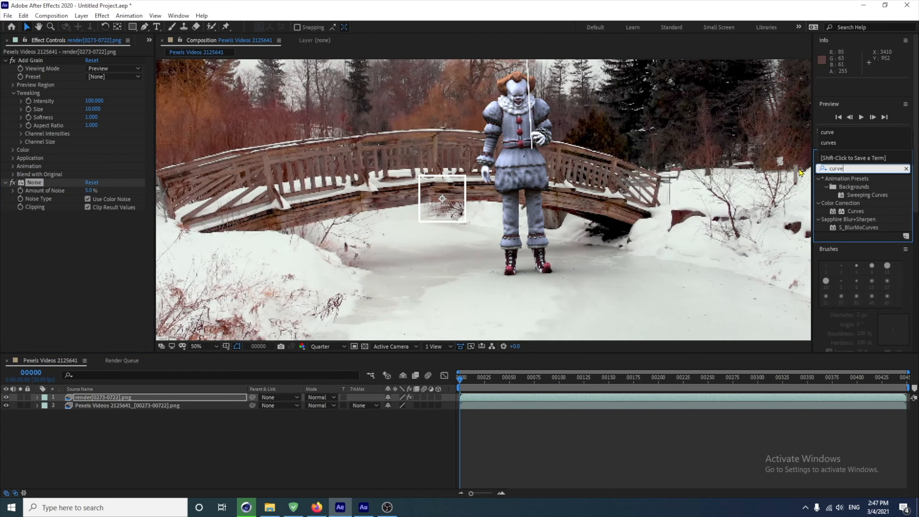
drag(856, 211, 113, 400)
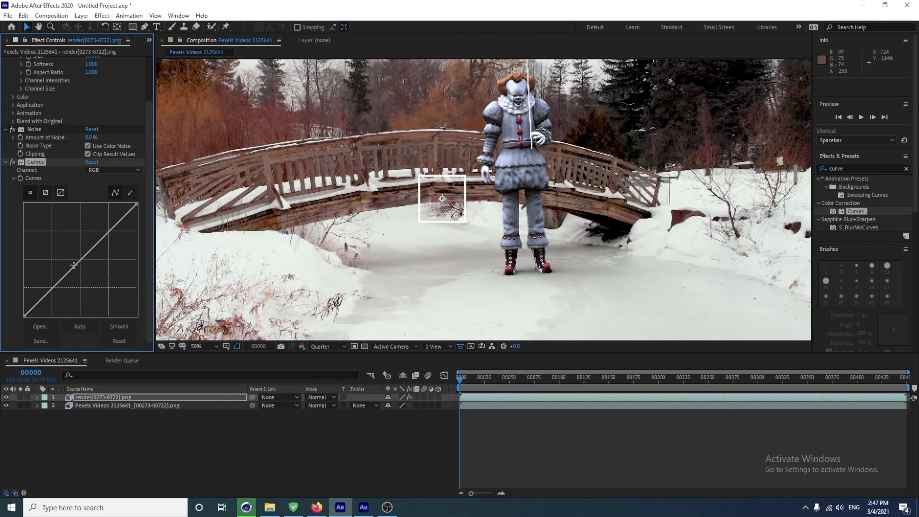
drag(76, 266, 67, 246)
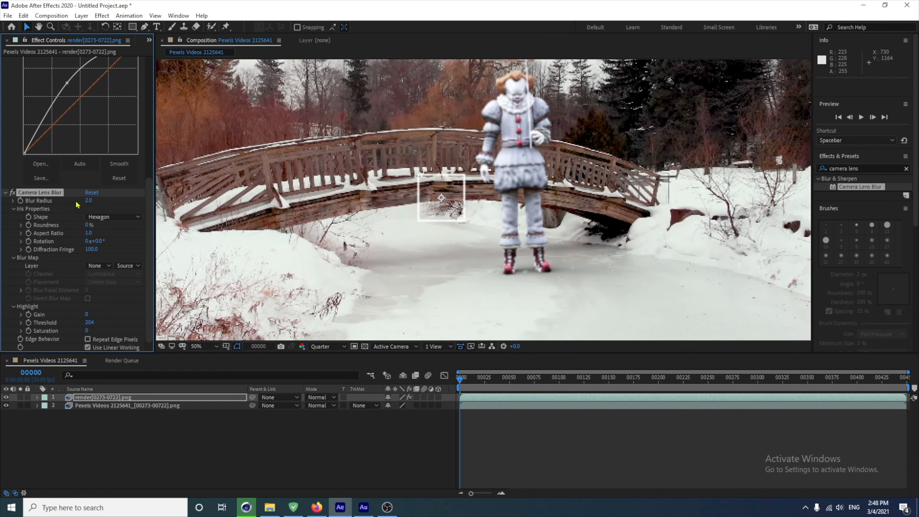
Step: Set the Camera Lens Blur's Blur Radius to 2.0 on the render layer and check the full composite at its opening frames
click(89, 200)
key(Return)
drag(87, 199, 93, 199)
key(comma)
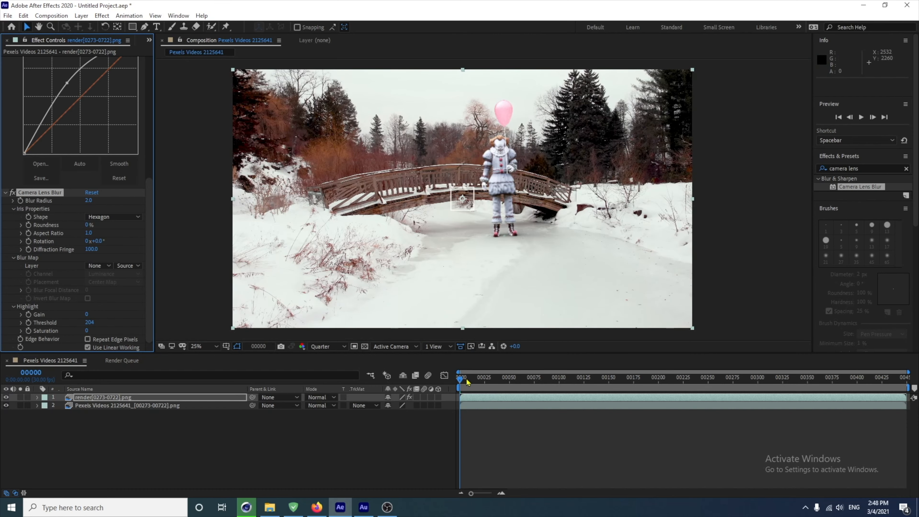
mouse_move(462, 381)
mouse_down()
mouse_move(852, 381)
mouse_move(460, 381)
mouse_up()
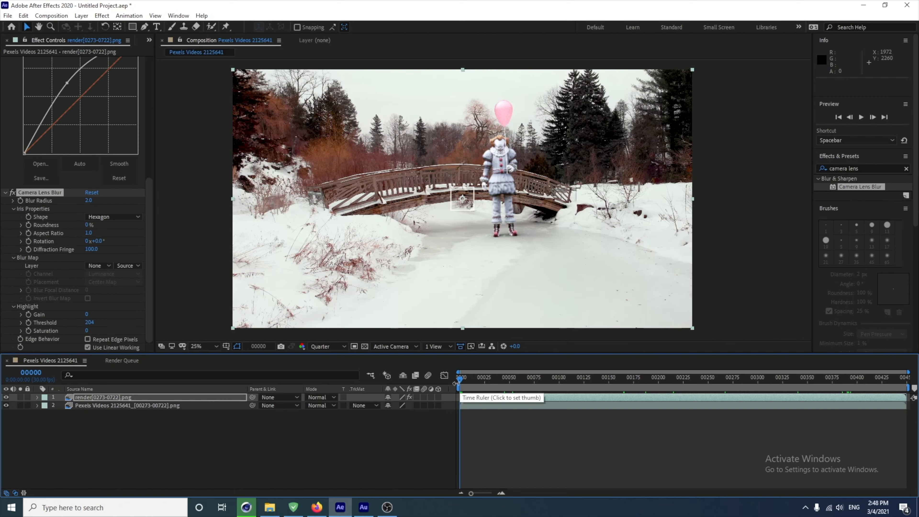
Step: Export the composition through Adobe Media Encoder as an H.264 MP4 named "pennywise video" on the desktop
click(9, 16)
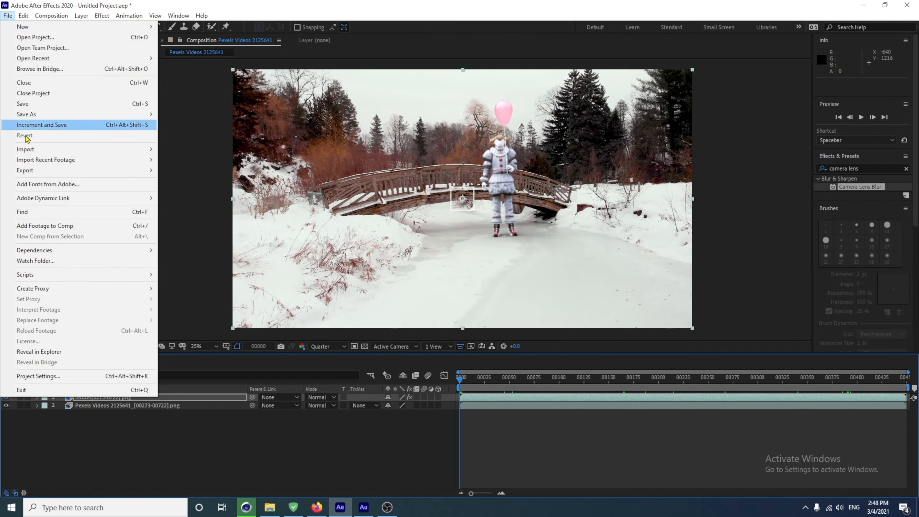
click(202, 170)
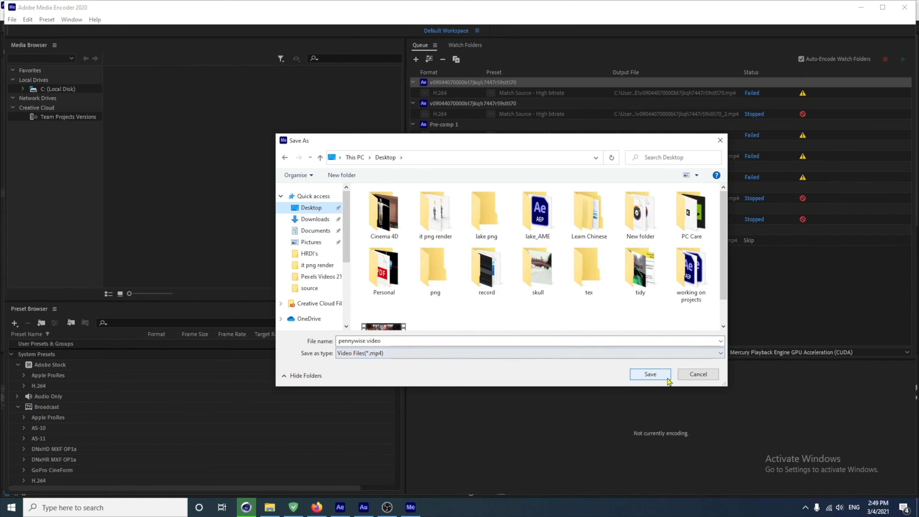
click(666, 377)
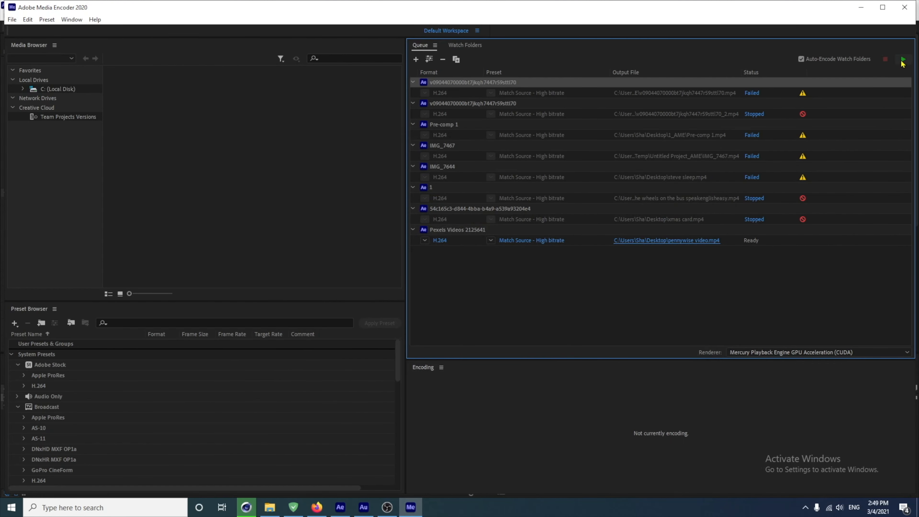
click(903, 60)
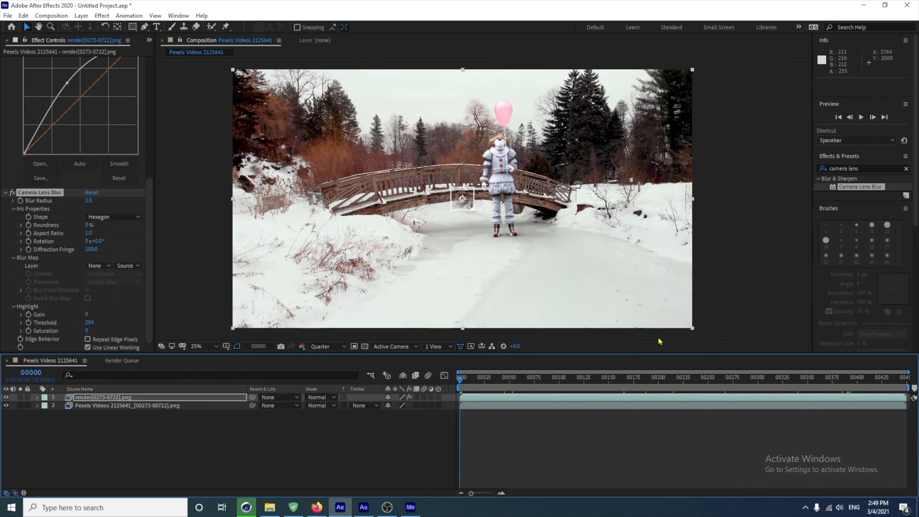